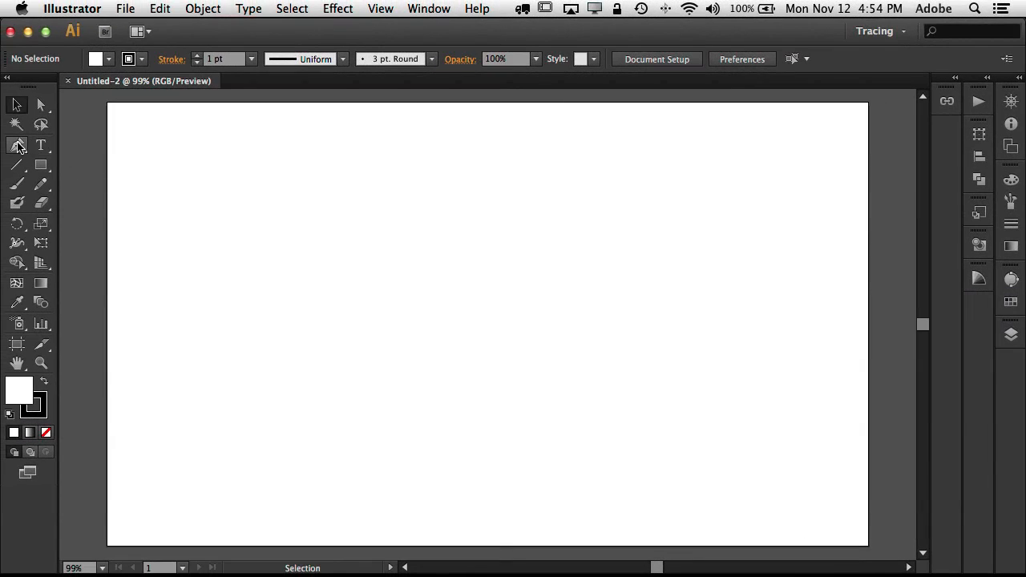
- Tear off the Pen tool group as a floating panel and place it near the artboard's upper-left corner
{"action": "left_click", "coordinate": [17, 145]}
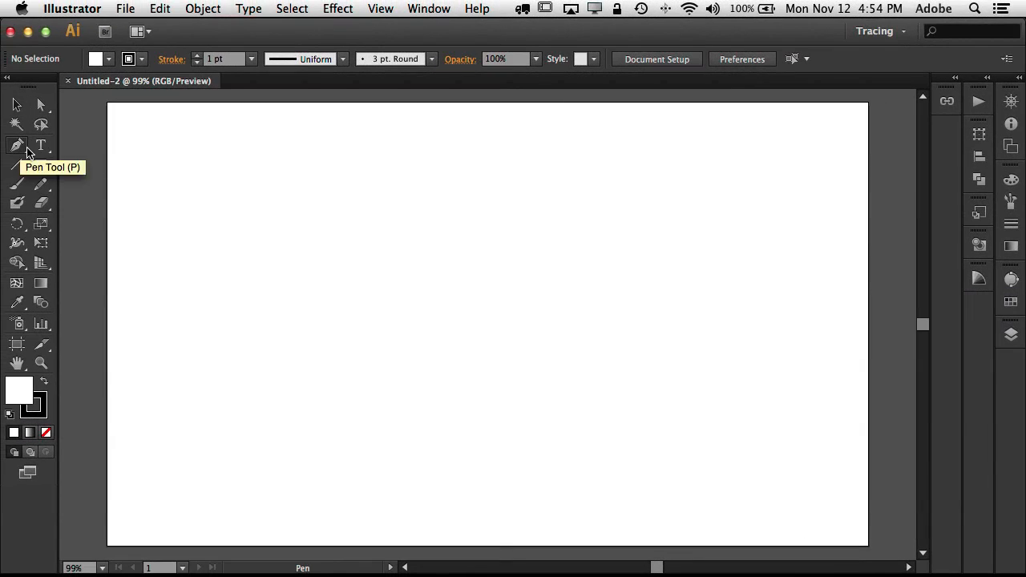
{"action": "left_click", "coordinate": [24, 155]}
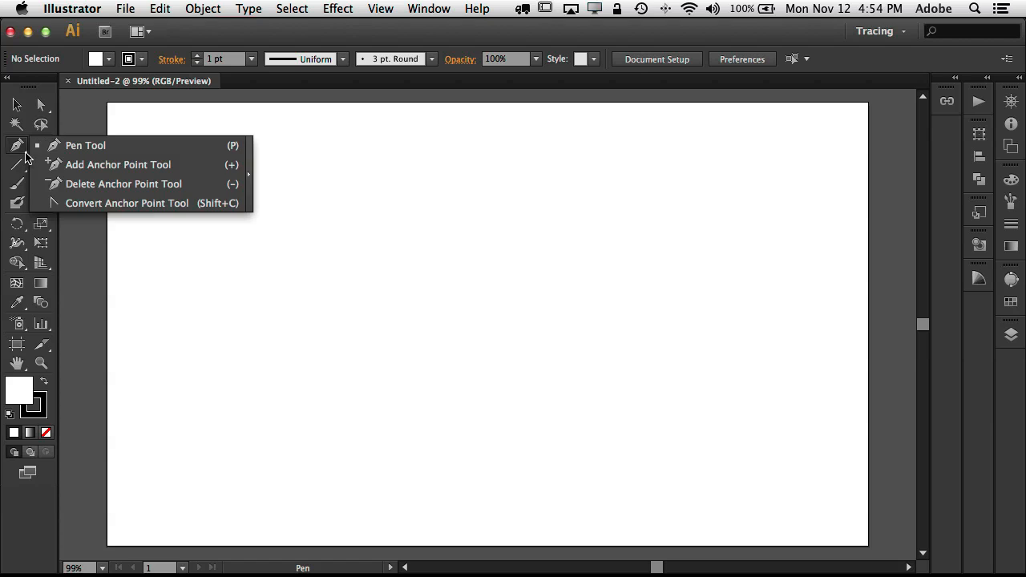
{"action": "left_click", "coordinate": [248, 174]}
{"action": "left_click_drag", "start_coordinate": [94, 159], "coordinate": [141, 103]}
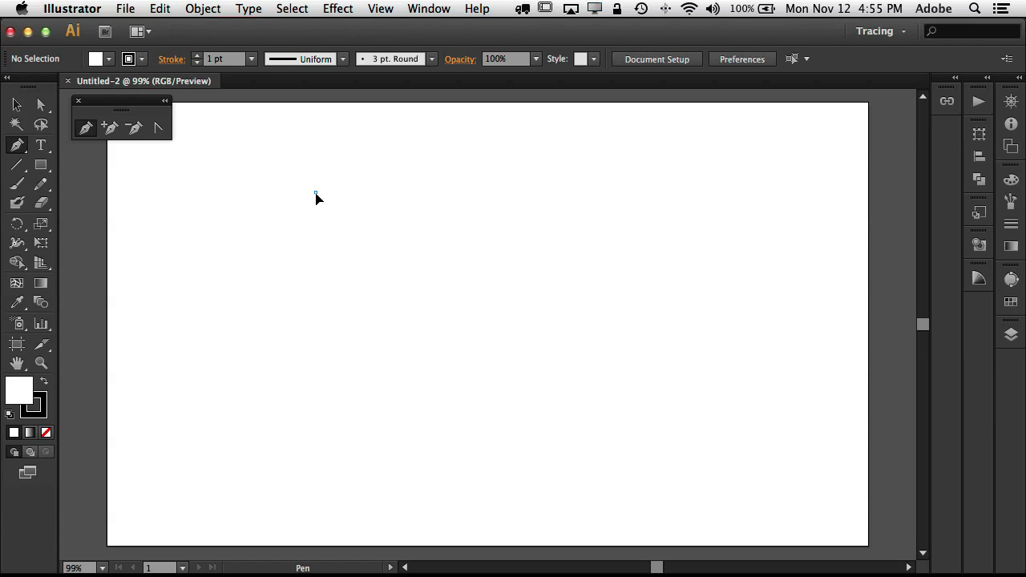
- Draw a closed rectangle about 282 by 204 px with the Pen tool, using four corner anchor points in the artboard's upper middle
{"action": "left_click_drag", "start_coordinate": [314, 195], "coordinate": [317, 203]}
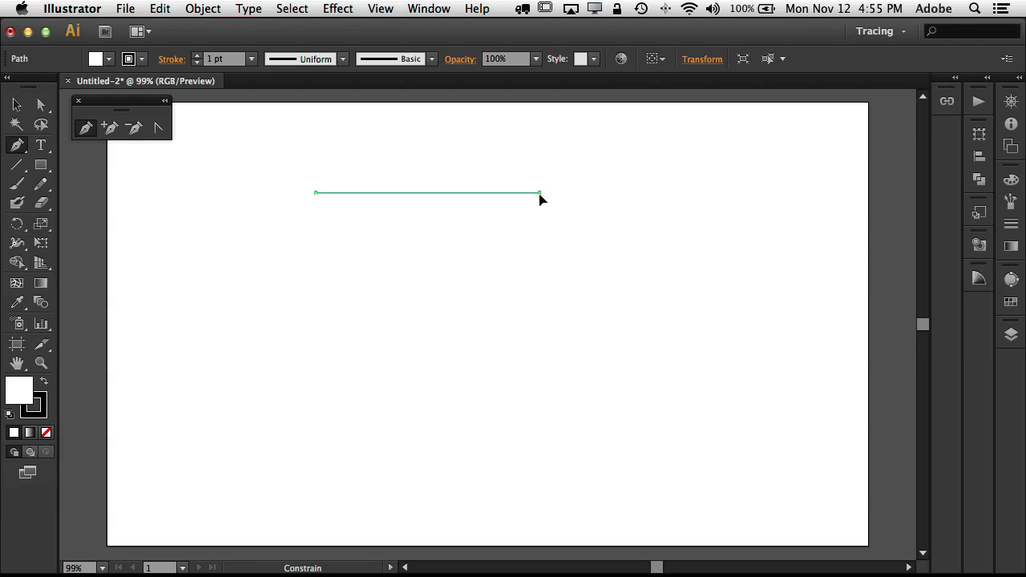
{"action": "left_click", "coordinate": [539, 193]}
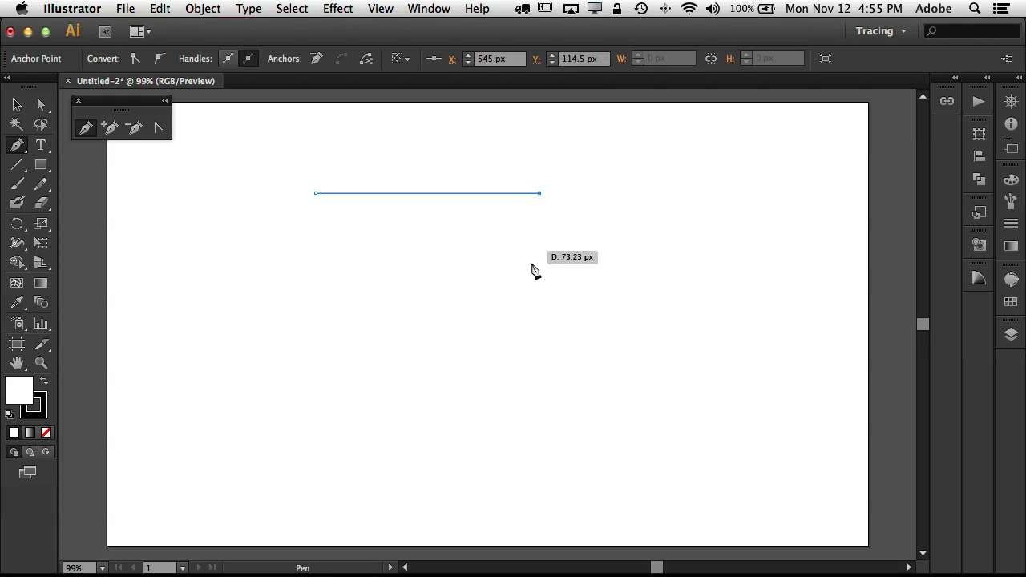
{"action": "left_click", "coordinate": [538, 354]}
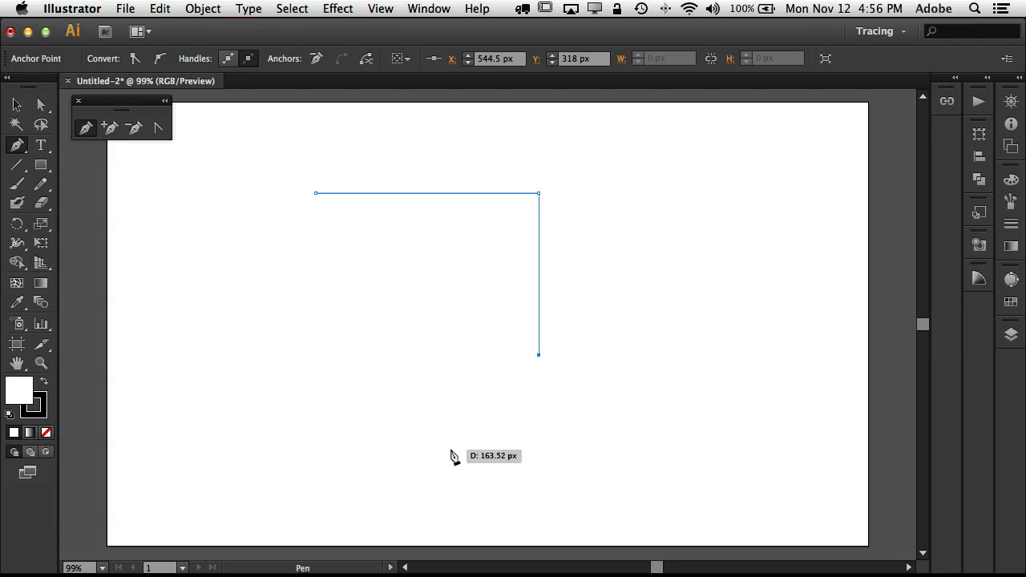
{"action": "left_click", "coordinate": [317, 354]}
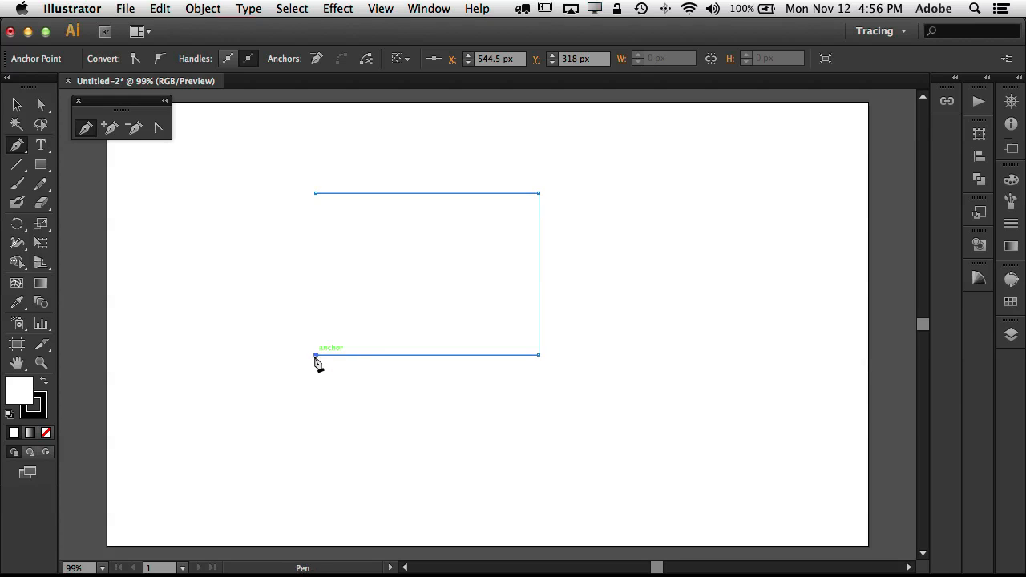
{"action": "left_click", "coordinate": [316, 194]}
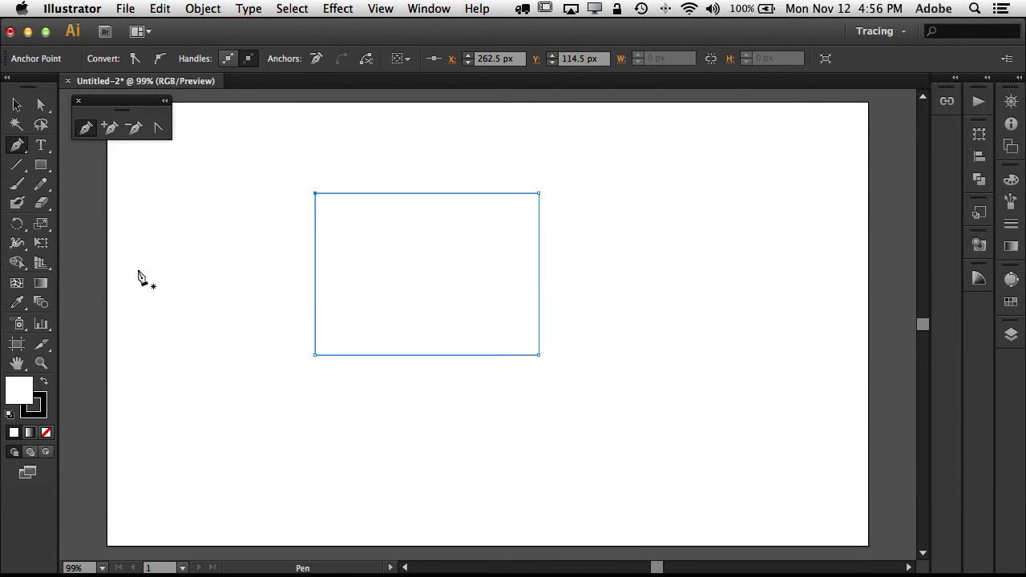
- Draw a closed oval about 140 by 114 px beside the rectangle's left edge, using two smooth Pen anchor points
{"action": "left_click_drag", "start_coordinate": [138, 271], "coordinate": [136, 212]}
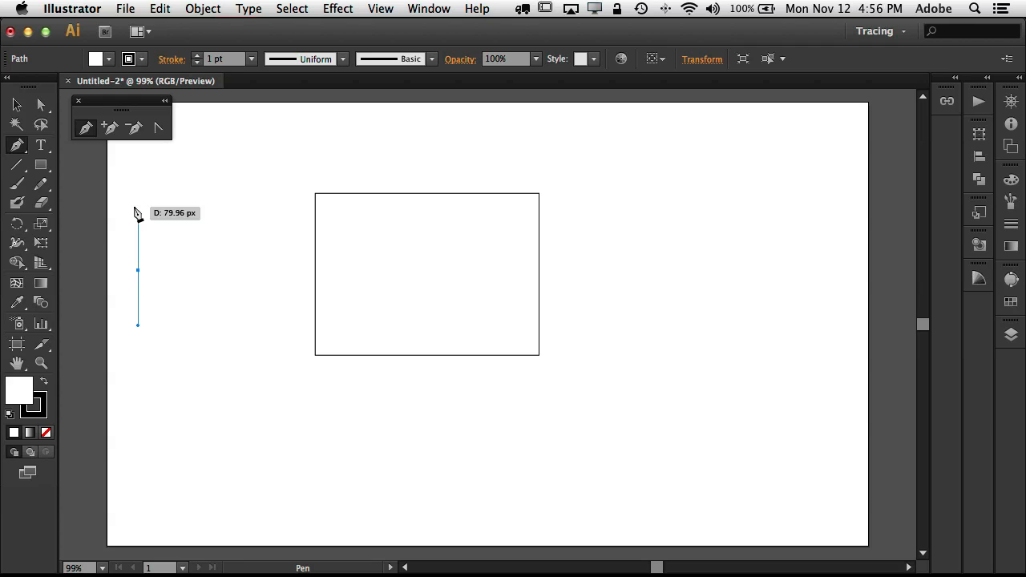
{"action": "left_click", "coordinate": [249, 270]}
{"action": "left_click_drag", "start_coordinate": [249, 275], "coordinate": [252, 326]}
{"action": "left_click_drag", "start_coordinate": [138, 273], "coordinate": [139, 200]}
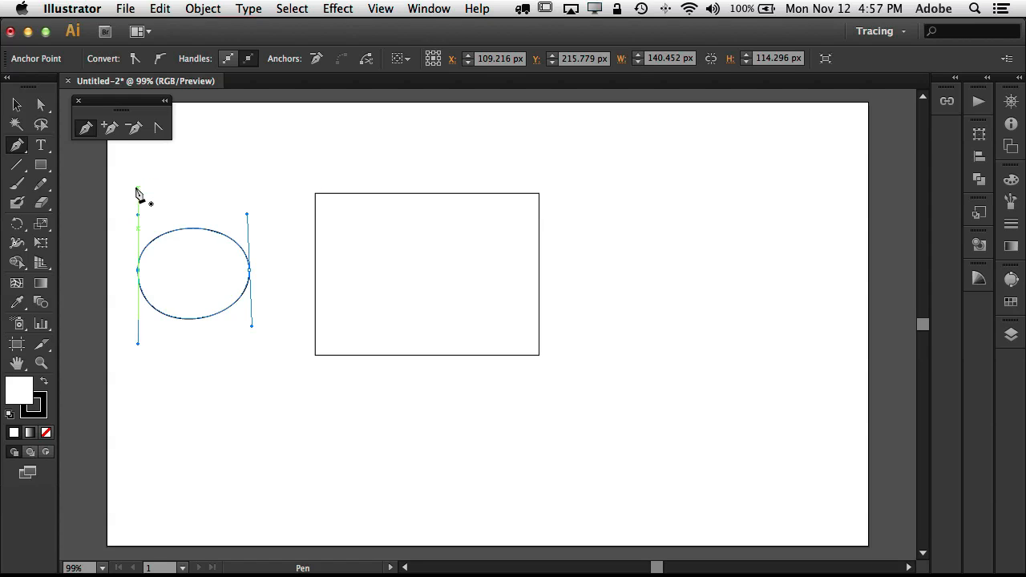
- Reshape the oval with Direct Selection by lowering its right anchor point and making that point's handles vertical
{"action": "left_click", "coordinate": [41, 107]}
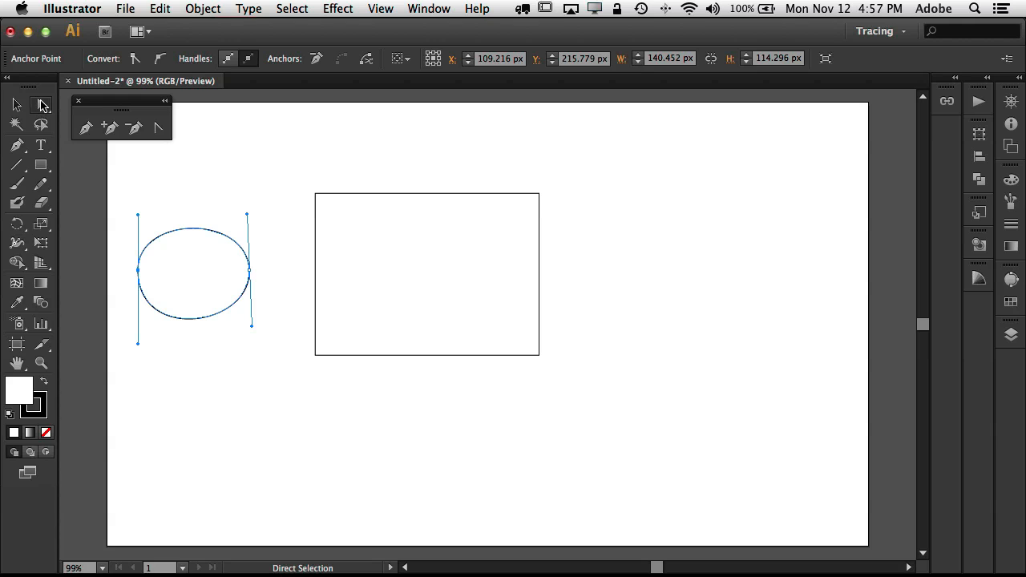
{"action": "mouse_move", "coordinate": [254, 274]}
{"action": "left_mouse_down"}
{"action": "mouse_move", "coordinate": [263, 355]}
{"action": "mouse_move", "coordinate": [208, 252]}
{"action": "mouse_move", "coordinate": [248, 278]}
{"action": "left_mouse_up"}
{"action": "mouse_move", "coordinate": [248, 228]}
{"action": "left_mouse_down"}
{"action": "mouse_move", "coordinate": [259, 225]}
{"action": "mouse_move", "coordinate": [243, 176]}
{"action": "mouse_move", "coordinate": [248, 252]}
{"action": "mouse_move", "coordinate": [248, 213]}
{"action": "left_mouse_up"}
{"action": "left_click_drag", "start_coordinate": [248, 279], "coordinate": [250, 293]}
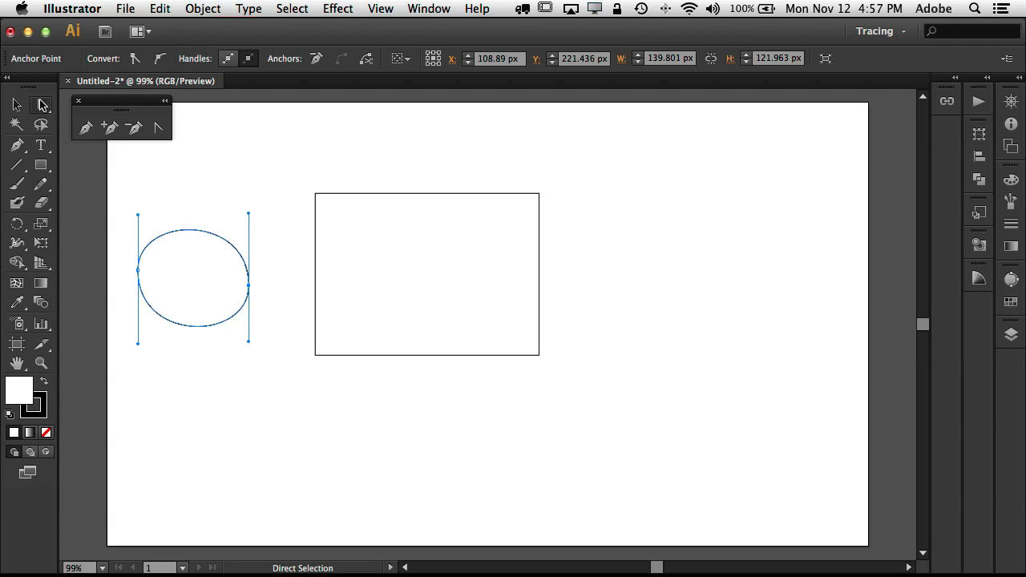
{"action": "left_click", "coordinate": [41, 104]}
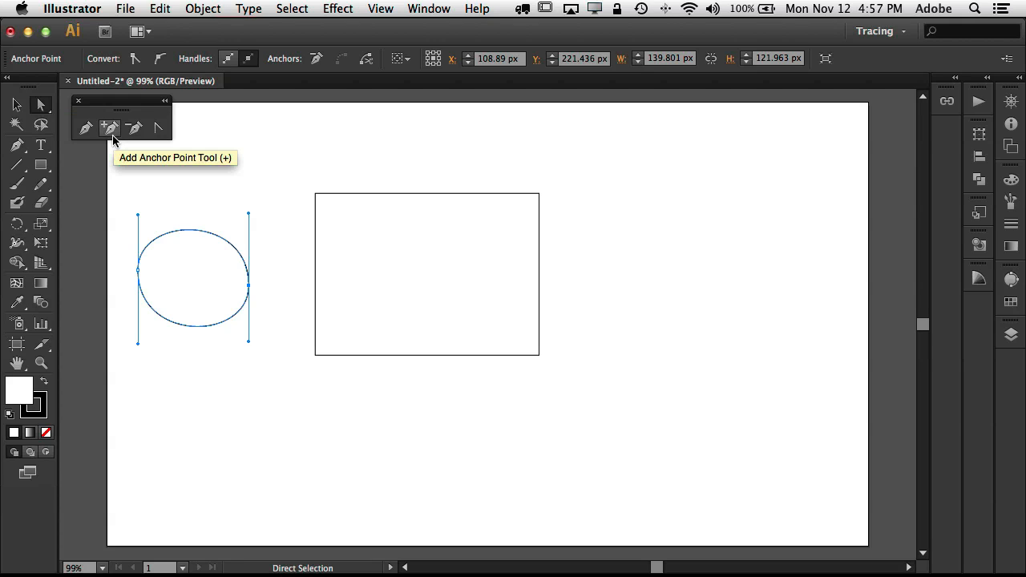
- Add one anchor point at the top and one at the bottom of the oval's outline
{"action": "left_click", "coordinate": [110, 130]}
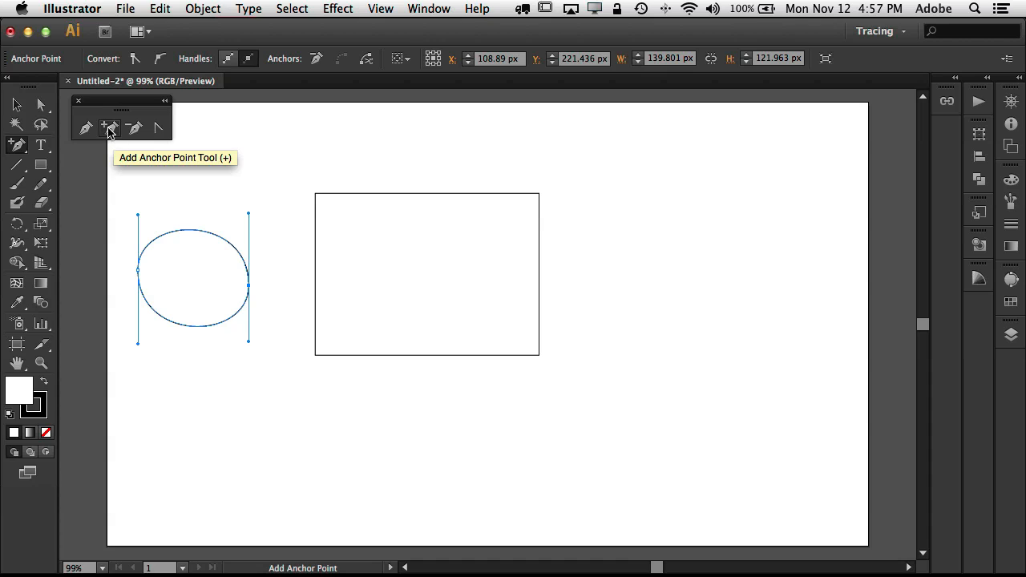
{"action": "left_click", "coordinate": [190, 232]}
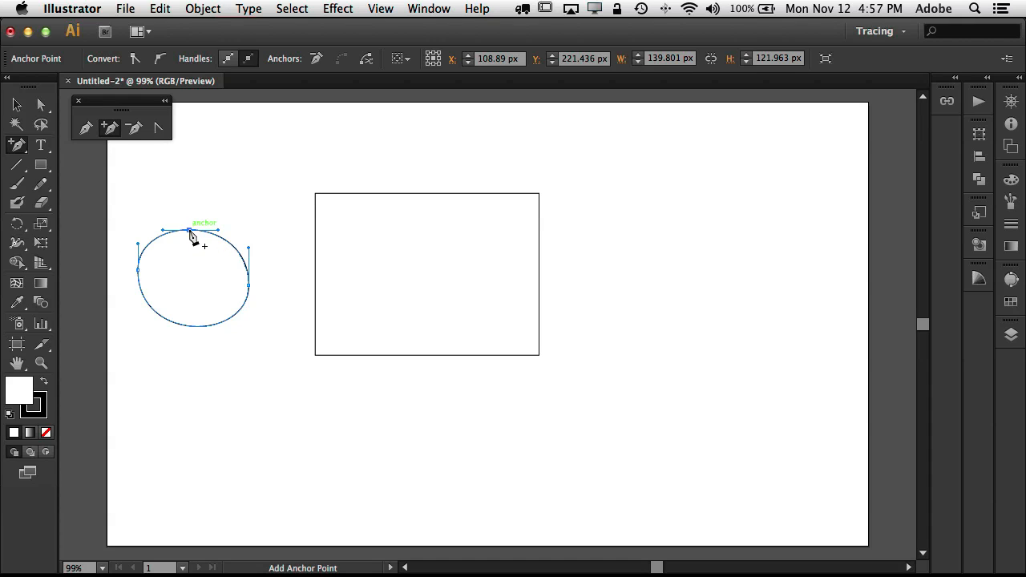
{"action": "left_click", "coordinate": [198, 326]}
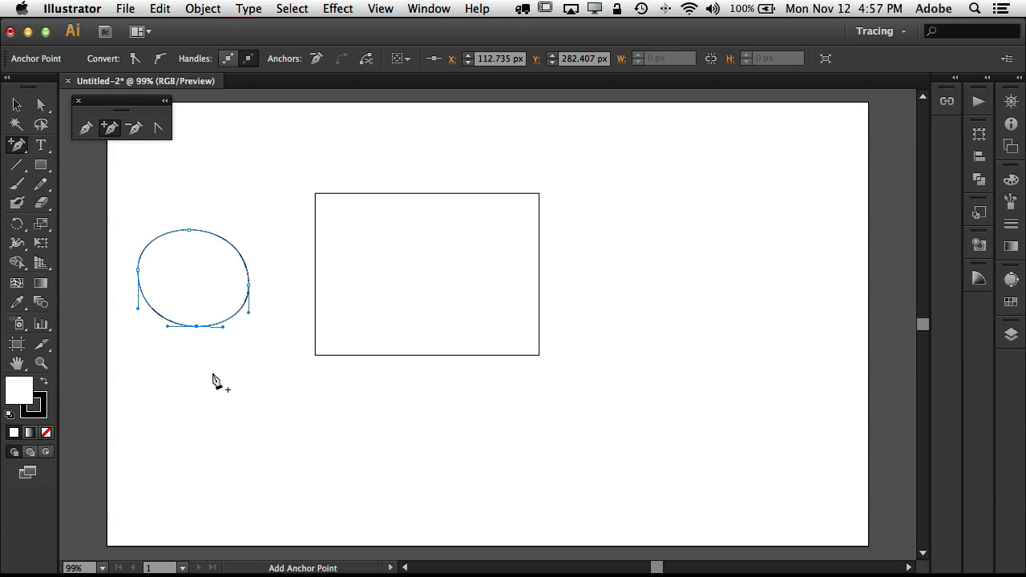
- Delete the rectangle's upper-left anchor point to turn it into a right triangle
{"action": "left_click", "coordinate": [136, 130]}
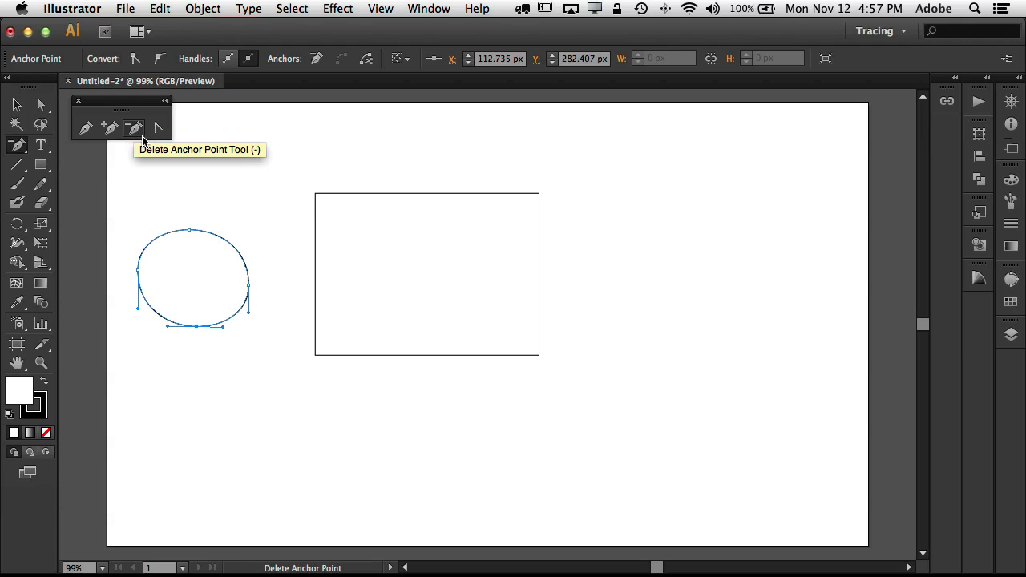
{"action": "left_click", "coordinate": [316, 195]}
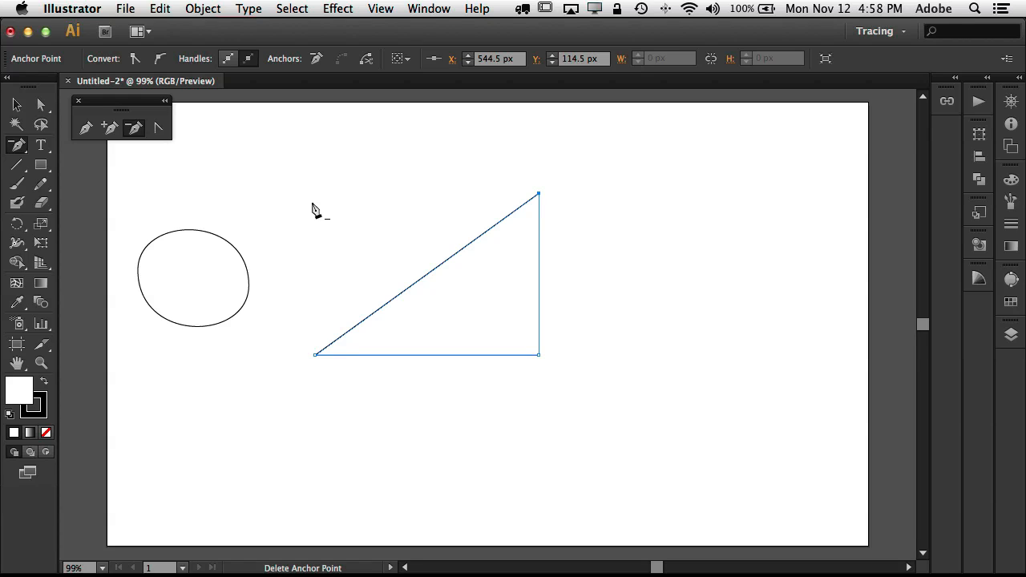
- Convert the oval's four smooth anchor points to corner points, forming a straight-sided diamond
{"action": "left_click", "coordinate": [156, 129]}
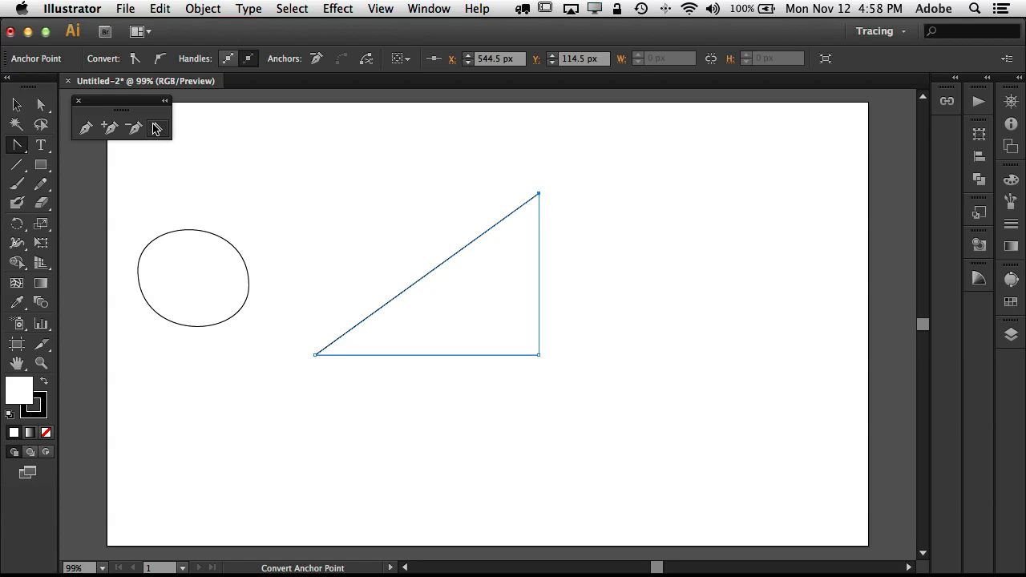
{"action": "left_click", "coordinate": [189, 231]}
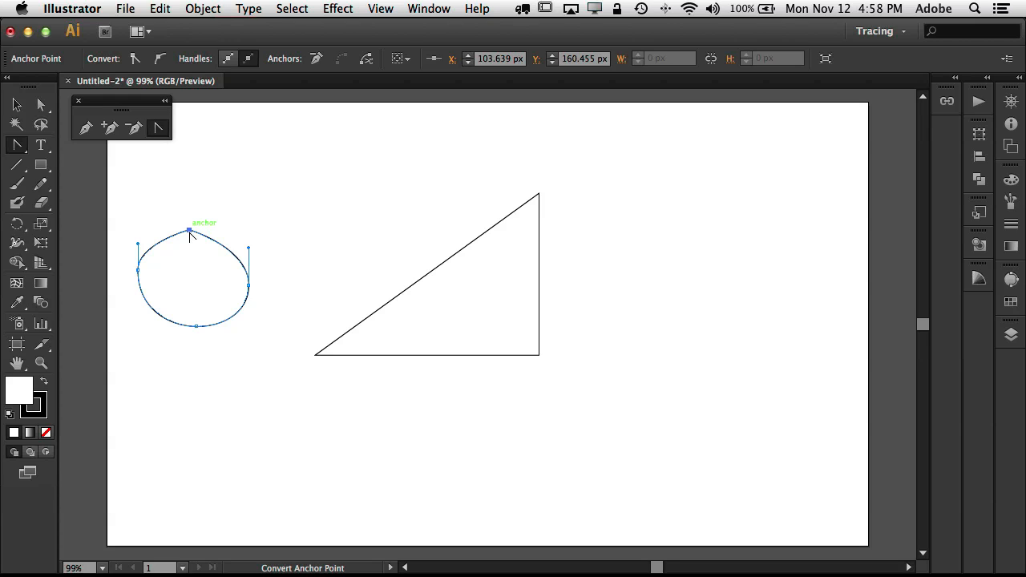
{"action": "left_click", "coordinate": [138, 270]}
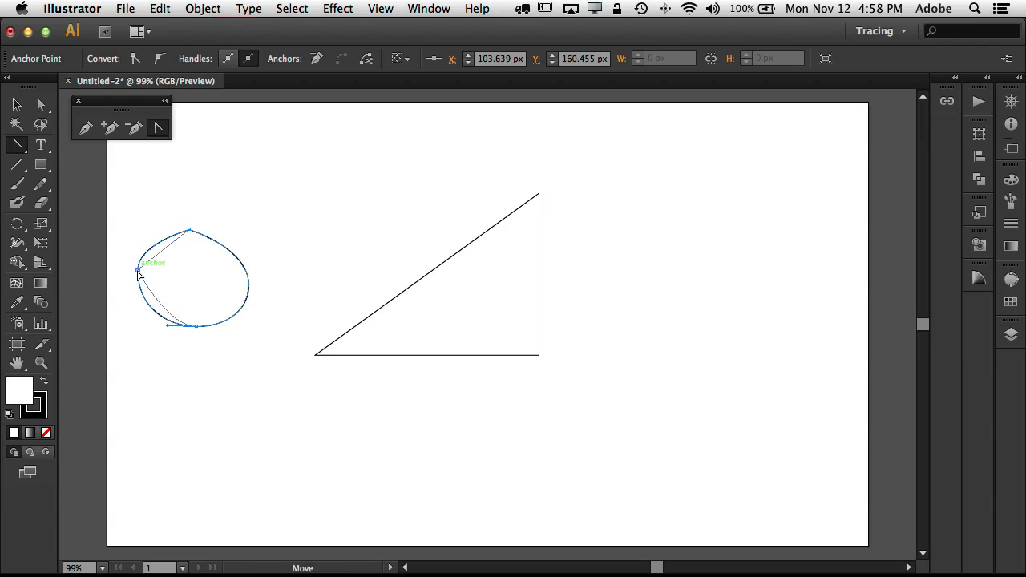
{"action": "left_click", "coordinate": [249, 286]}
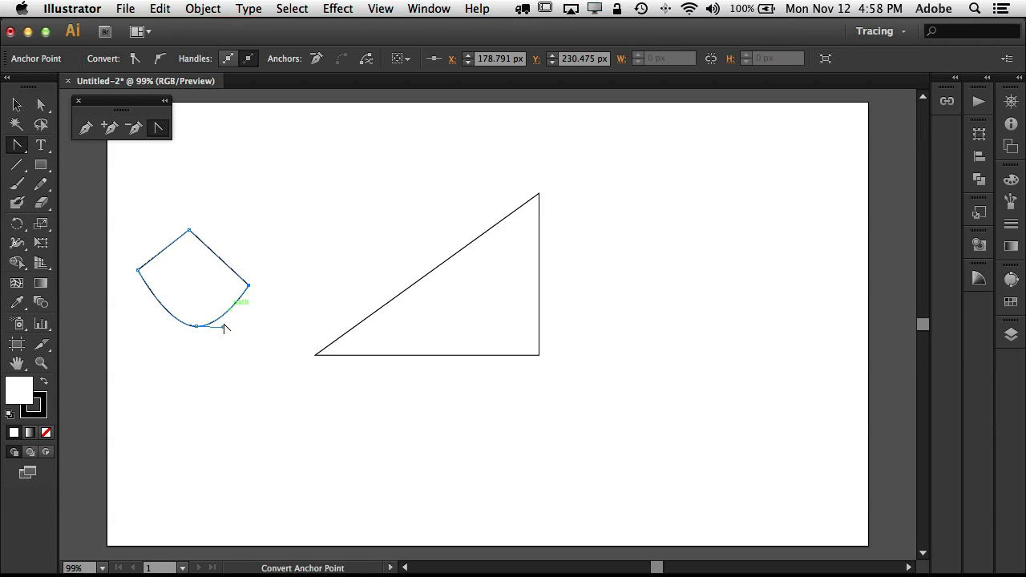
{"action": "left_click", "coordinate": [195, 327]}
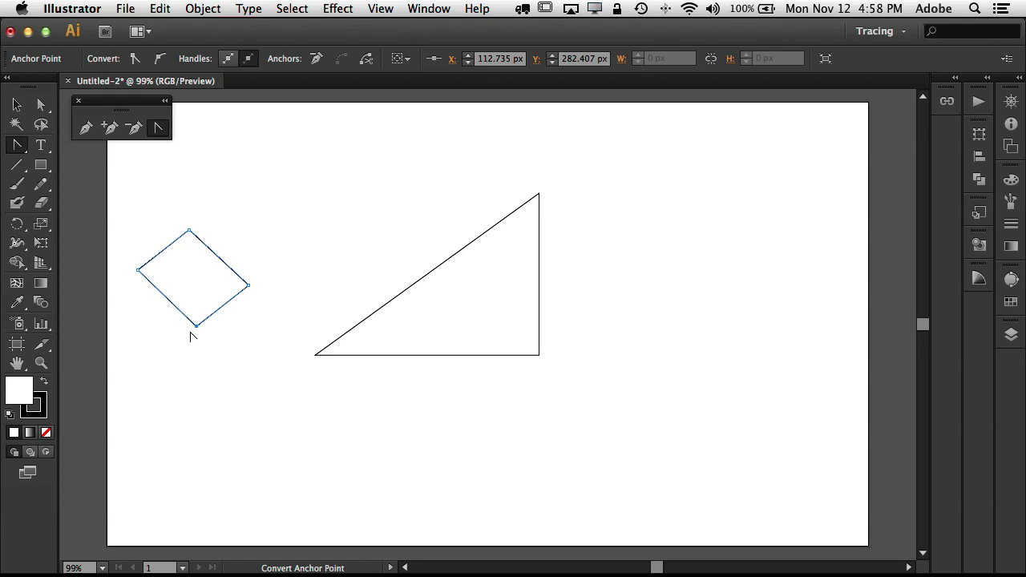
- Convert the diamond's four corner points back to smooth points by pulling out short direction handles along a rounded outline
{"action": "left_click_drag", "start_coordinate": [189, 232], "coordinate": [216, 230]}
{"action": "left_click_drag", "start_coordinate": [249, 286], "coordinate": [248, 304]}
{"action": "left_click_drag", "start_coordinate": [197, 327], "coordinate": [169, 328]}
{"action": "left_click_drag", "start_coordinate": [138, 271], "coordinate": [136, 255]}
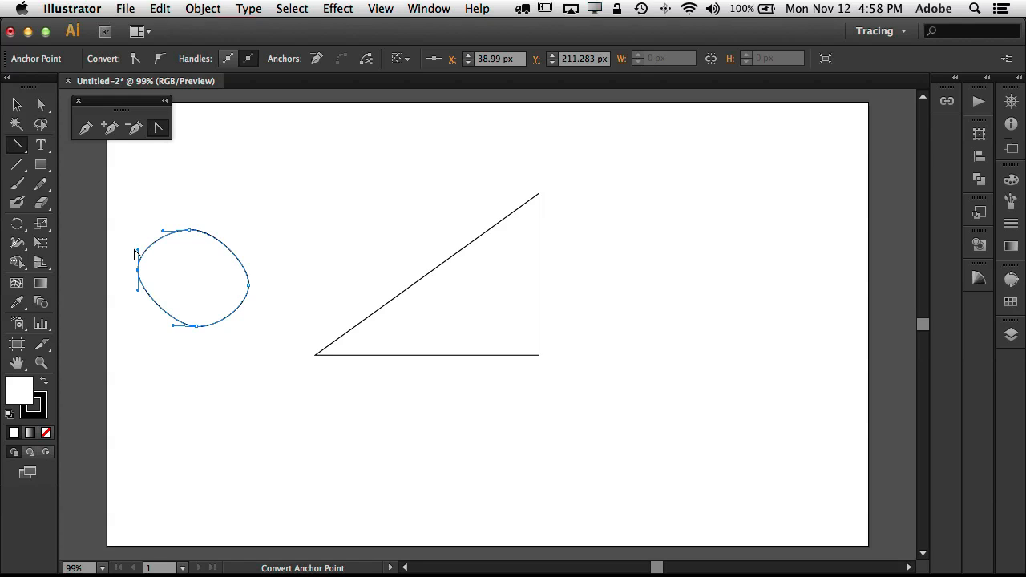
- Start a hook-shaped Pen path between the oval and triangle, with a straight diagonal edge, a round outer bowl and a curled-in inner curve
{"action": "left_click", "coordinate": [85, 127]}
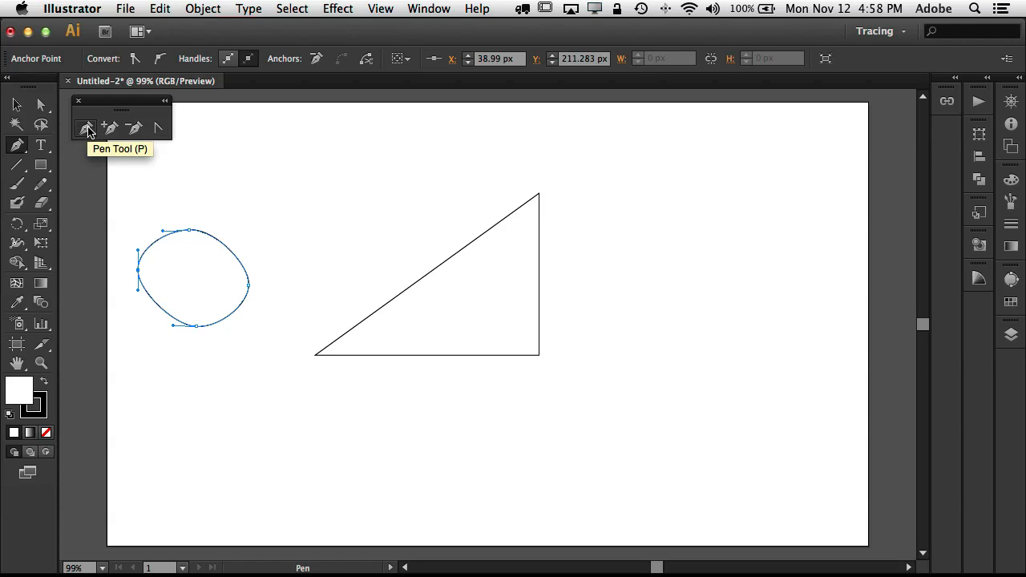
{"action": "left_click", "coordinate": [258, 224]}
{"action": "left_click", "coordinate": [330, 142]}
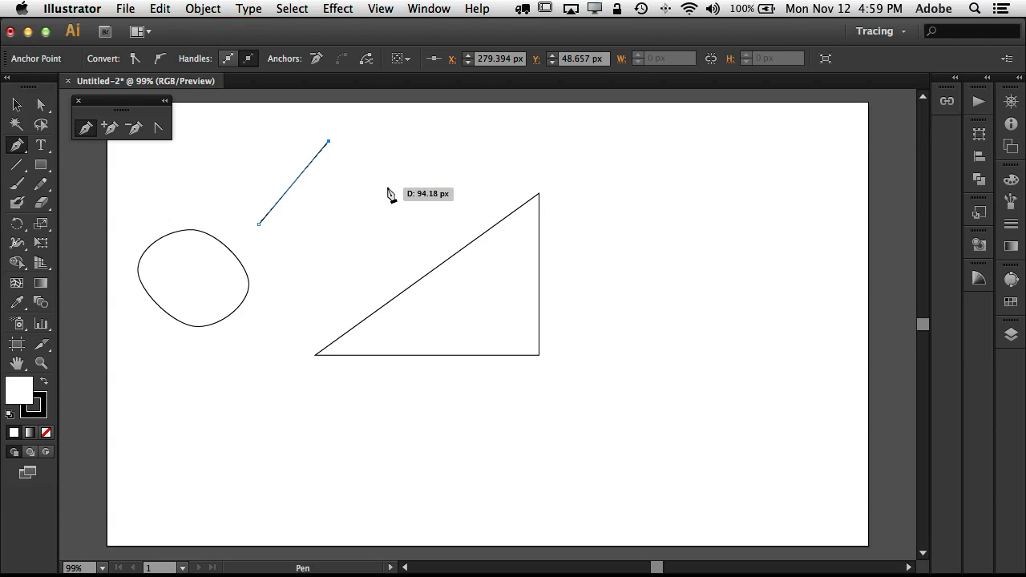
{"action": "left_click_drag", "start_coordinate": [389, 193], "coordinate": [389, 232]}
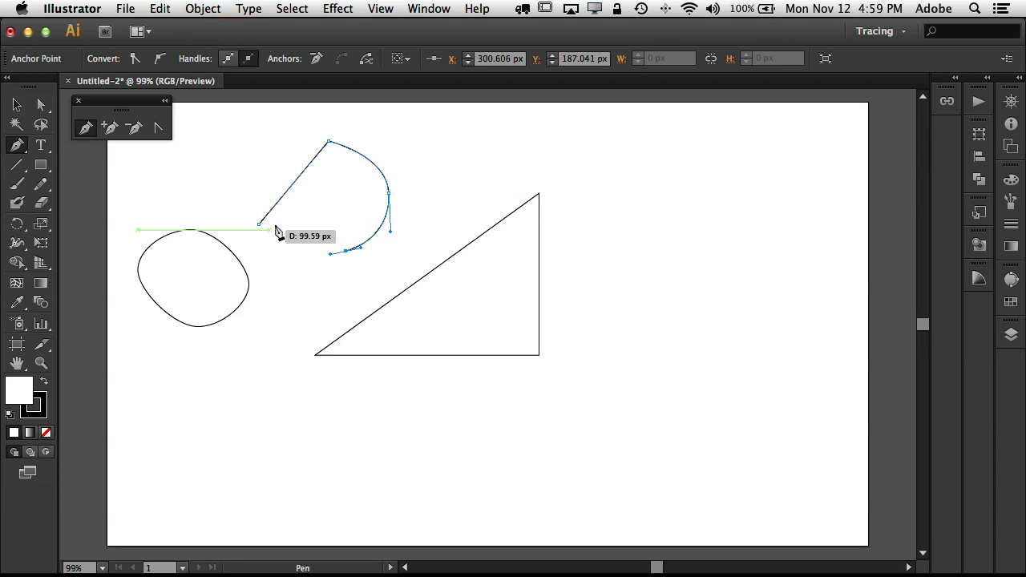
{"action": "left_click_drag", "start_coordinate": [293, 215], "coordinate": [358, 218]}
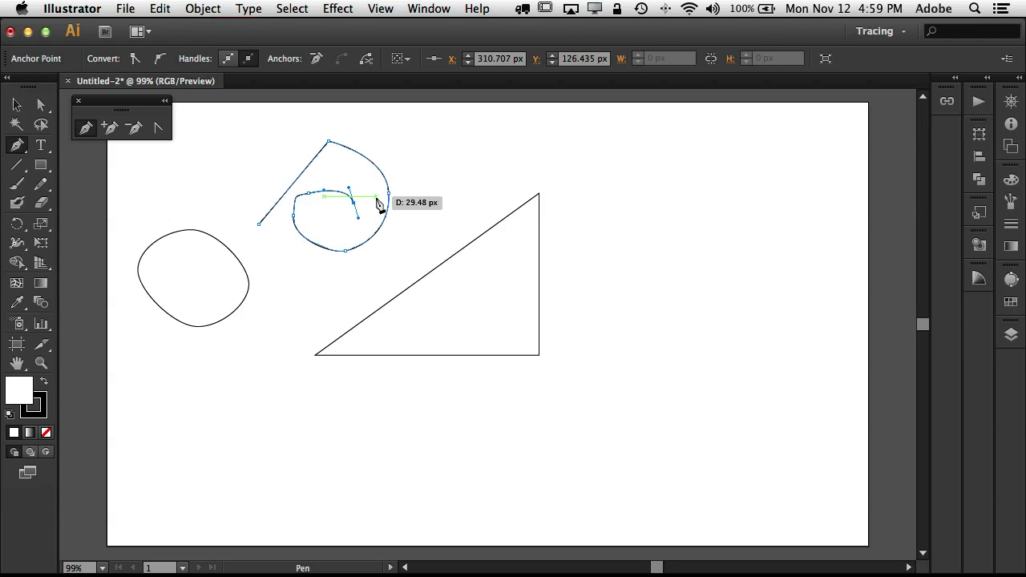
- Complete the hook's inner outline with corner points running back down beside the diagonal edge, and close the path with a rounded lower end
{"action": "left_click", "coordinate": [373, 212]}
{"action": "left_click_drag", "start_coordinate": [376, 191], "coordinate": [344, 163]}
{"action": "left_click", "coordinate": [314, 173]}
{"action": "left_click", "coordinate": [280, 222]}
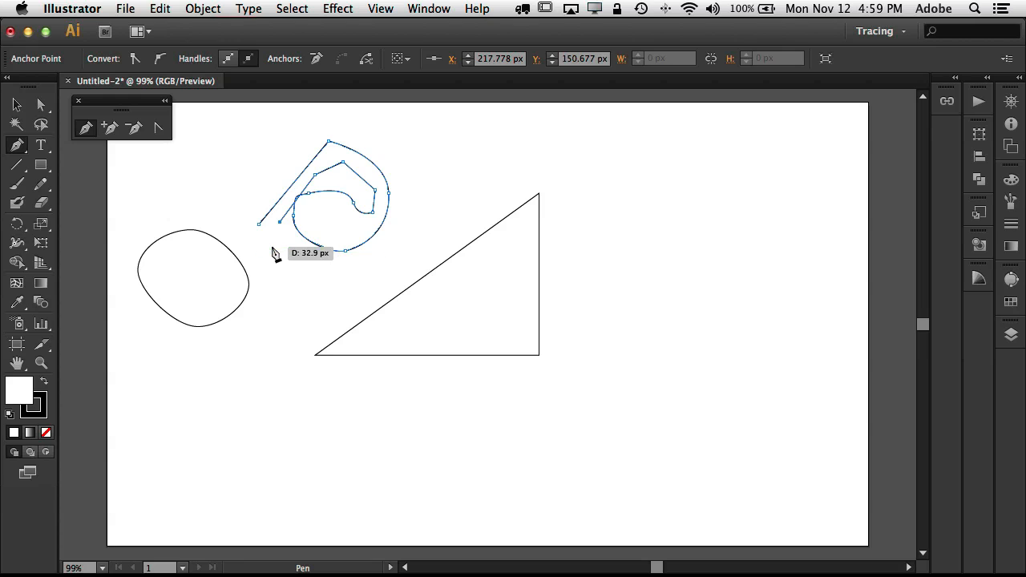
{"action": "left_click", "coordinate": [269, 239]}
{"action": "left_click_drag", "start_coordinate": [259, 240], "coordinate": [260, 215]}
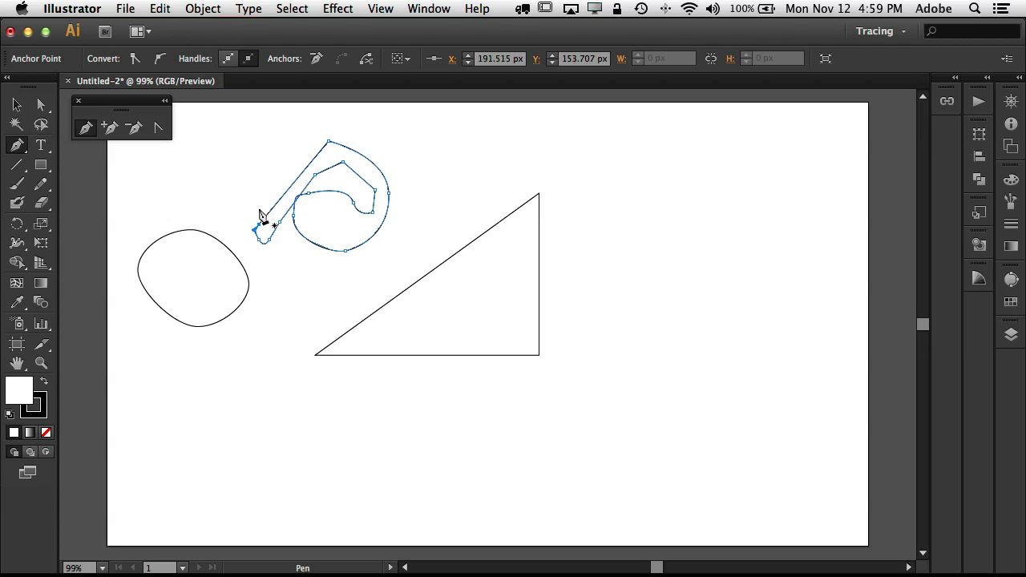
- Reposition the anchor points of the hook's inner loop with Direct Selection so the loop clears the diagonal stem
{"action": "key", "text": "a"}
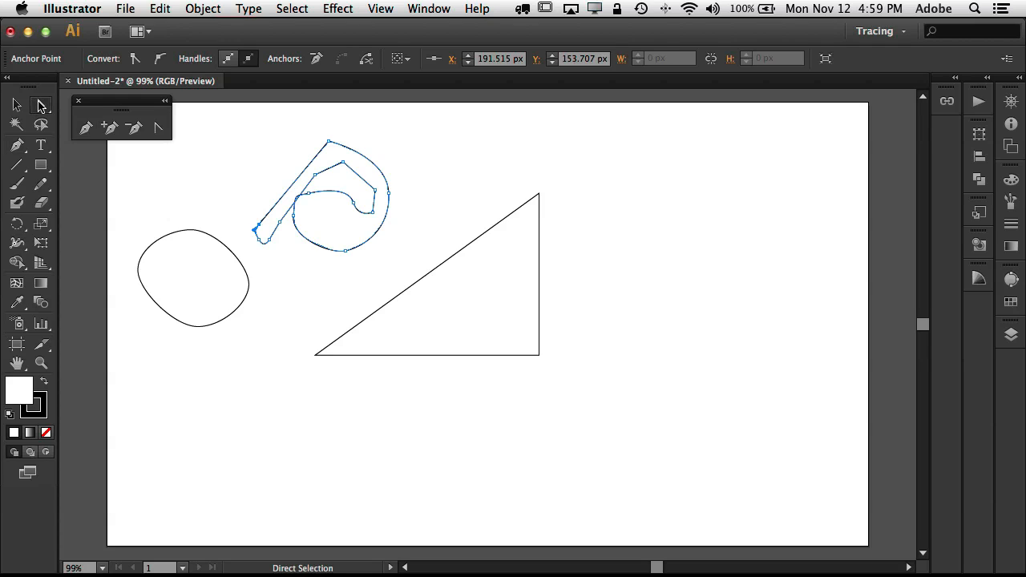
{"action": "left_click_drag", "start_coordinate": [304, 198], "coordinate": [315, 177]}
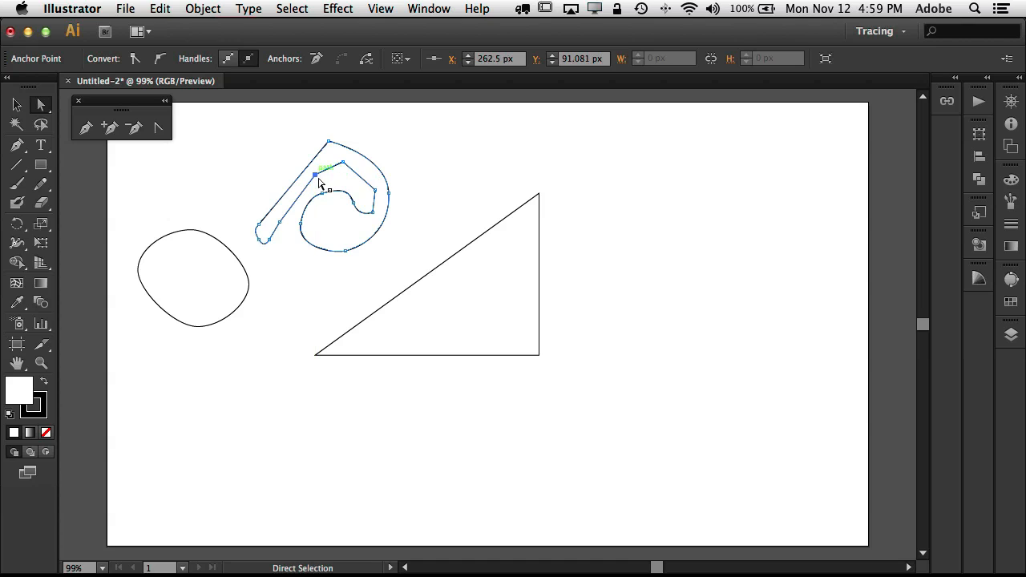
- Delete the extra anchor point on the stem's inner edge and convert the hook's inner peak to a smooth point
{"action": "left_click", "coordinate": [135, 128]}
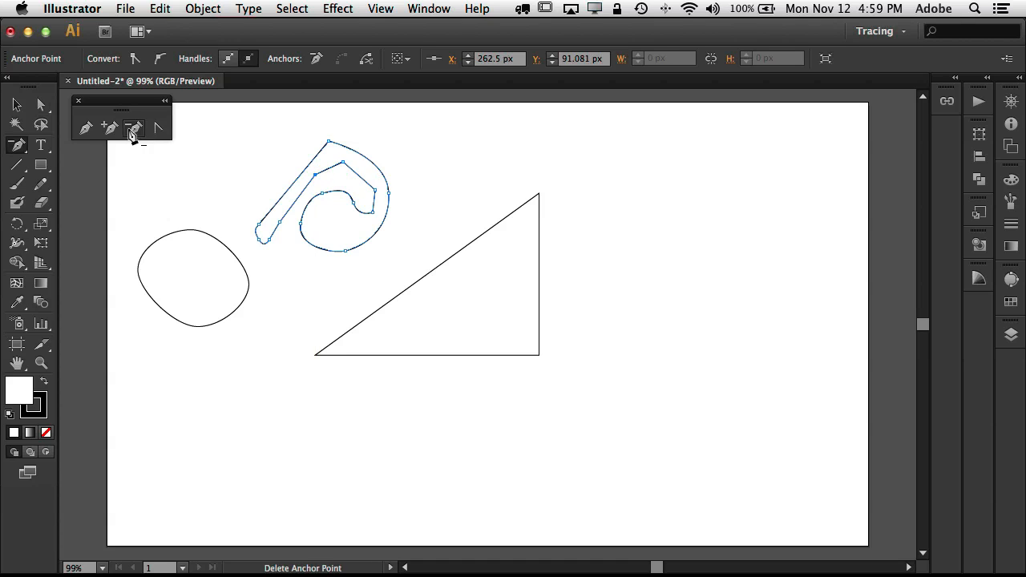
{"action": "left_click", "coordinate": [315, 175]}
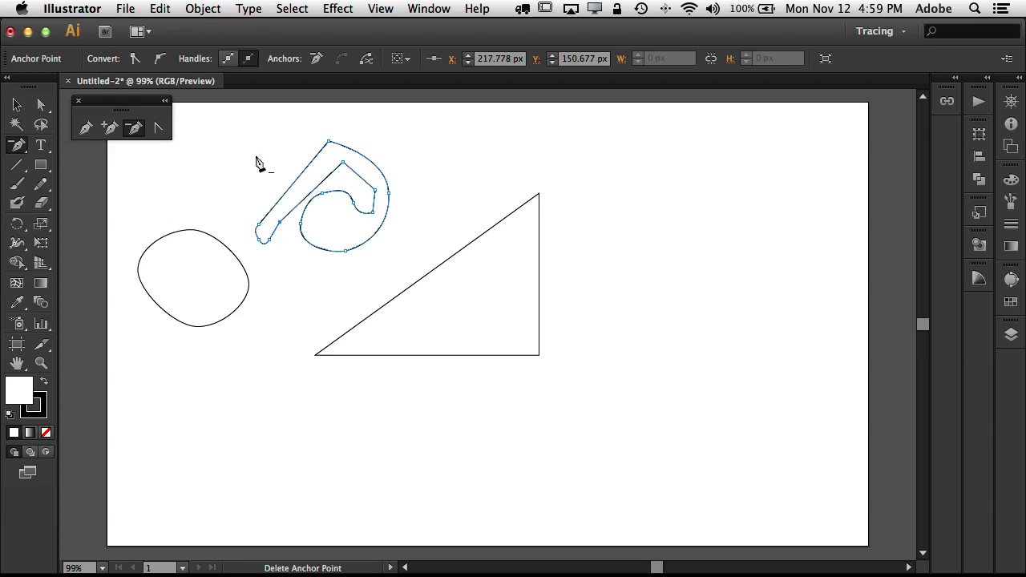
{"action": "left_click", "coordinate": [158, 127]}
{"action": "left_click_drag", "start_coordinate": [343, 163], "coordinate": [320, 160]}
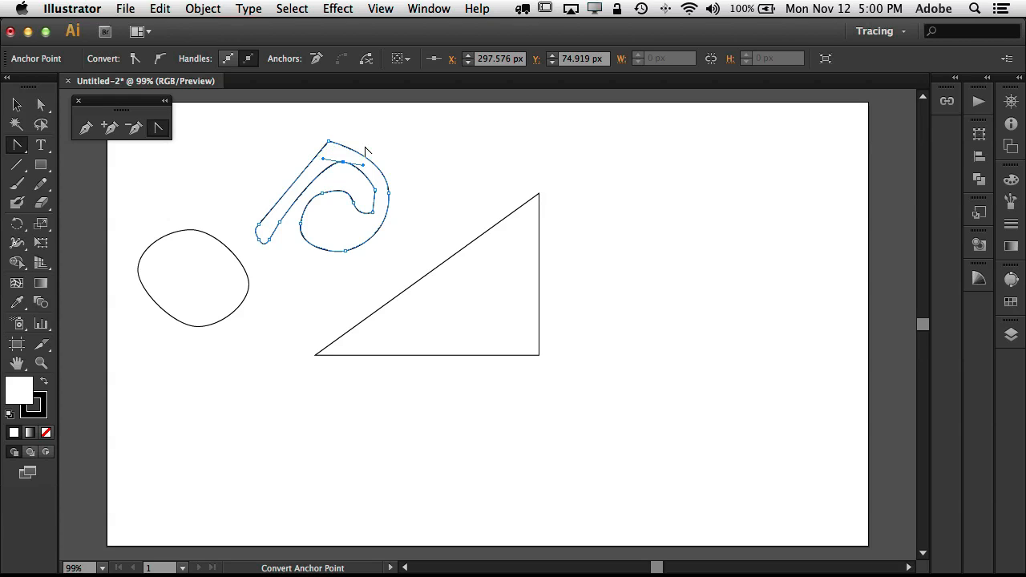
- Reshape the curve beside the hook's inner peak by adjusting a direction handle with the Convert Anchor Point tool, and deselect the hook
{"action": "left_click_drag", "start_coordinate": [365, 172], "coordinate": [344, 162]}
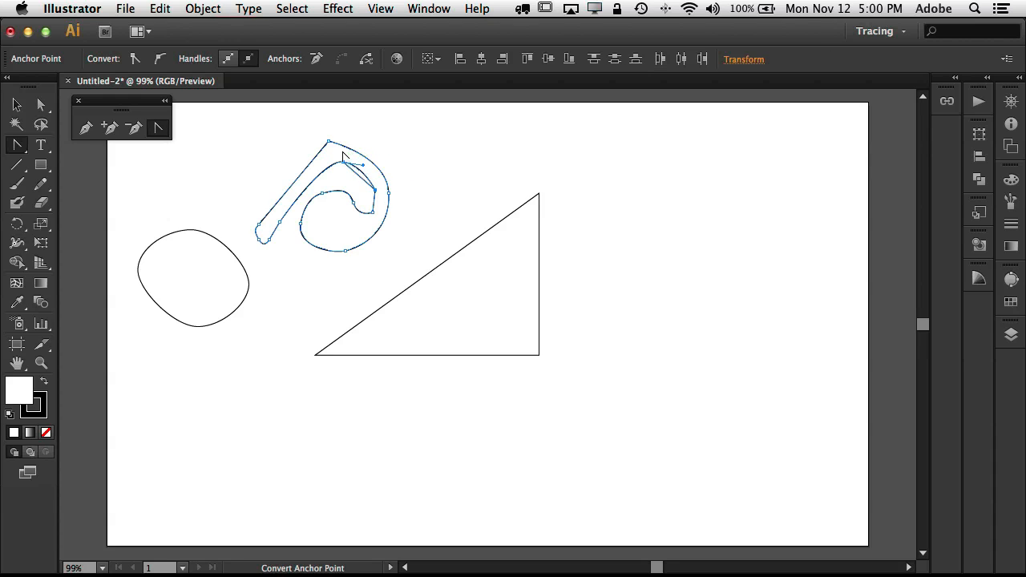
{"action": "left_click", "coordinate": [454, 178]}
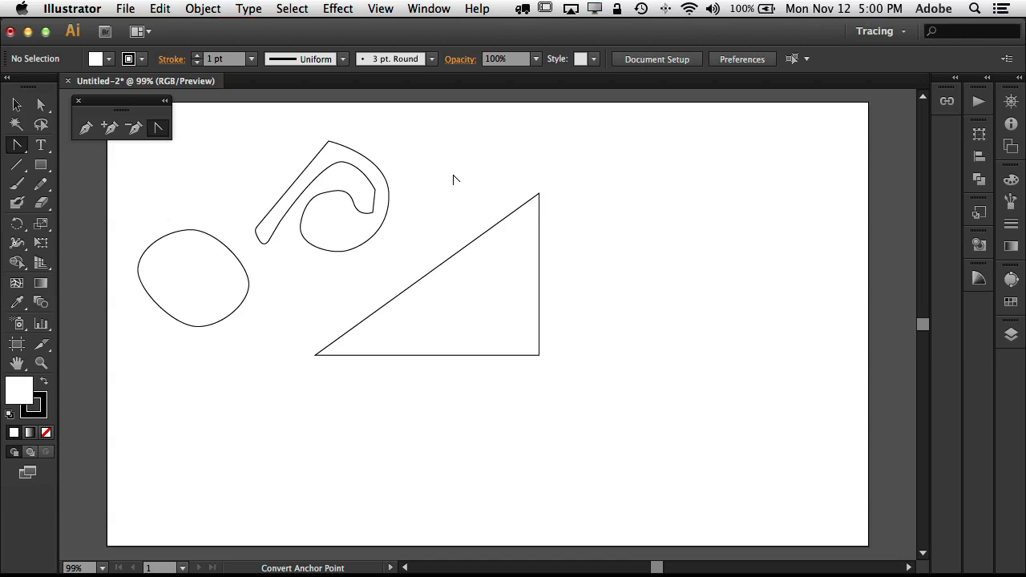
- Select the oval, hook and triangle together and delete them to clear the artboard
{"action": "key", "text": "v"}
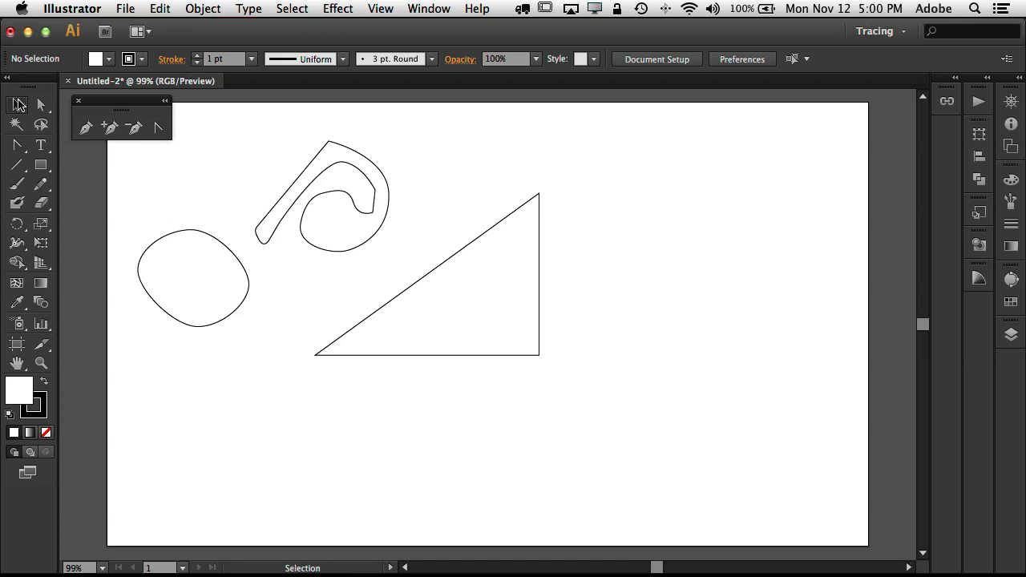
{"action": "left_click_drag", "start_coordinate": [132, 151], "coordinate": [562, 388]}
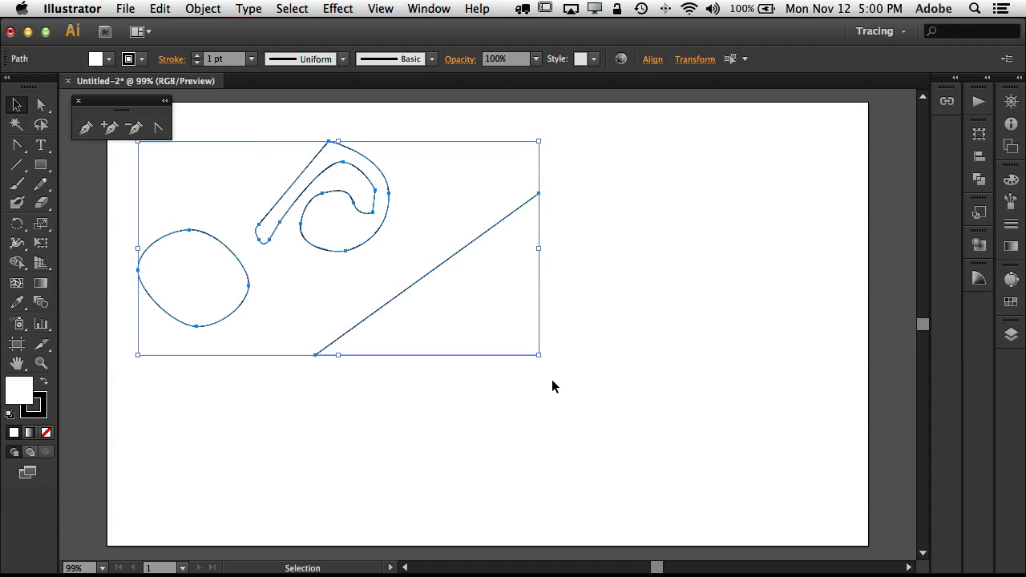
{"action": "key", "text": "Delete"}
{"action": "left_click", "coordinate": [126, 9]}
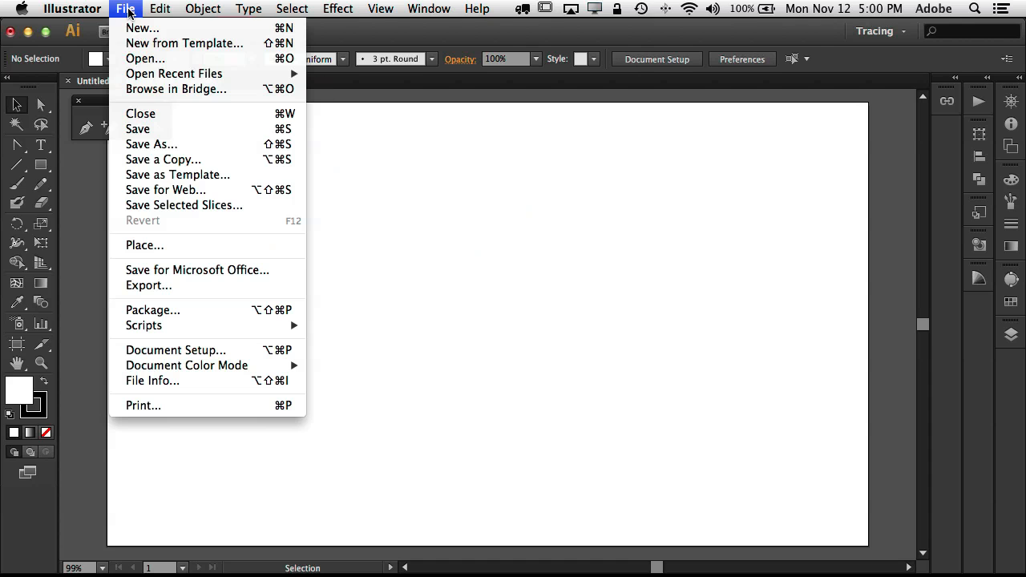
{"action": "left_click", "coordinate": [177, 247]}
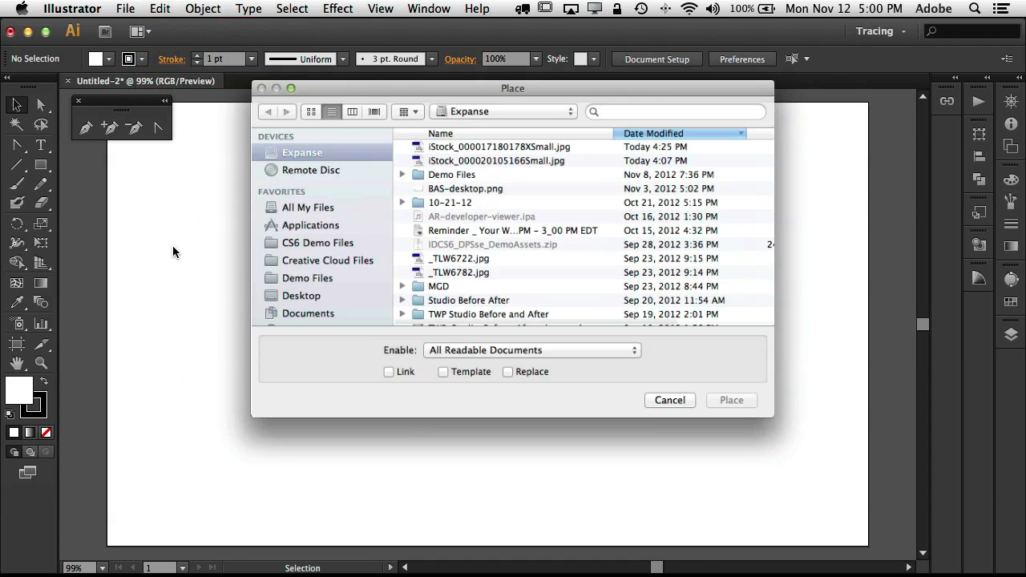
{"action": "left_click", "coordinate": [495, 153]}
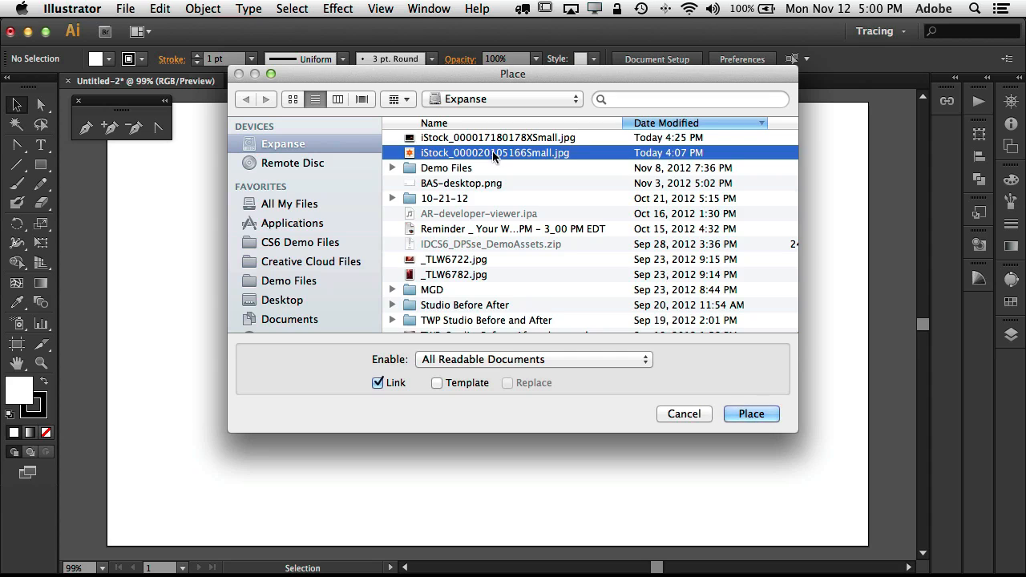
{"action": "left_click", "coordinate": [751, 414]}
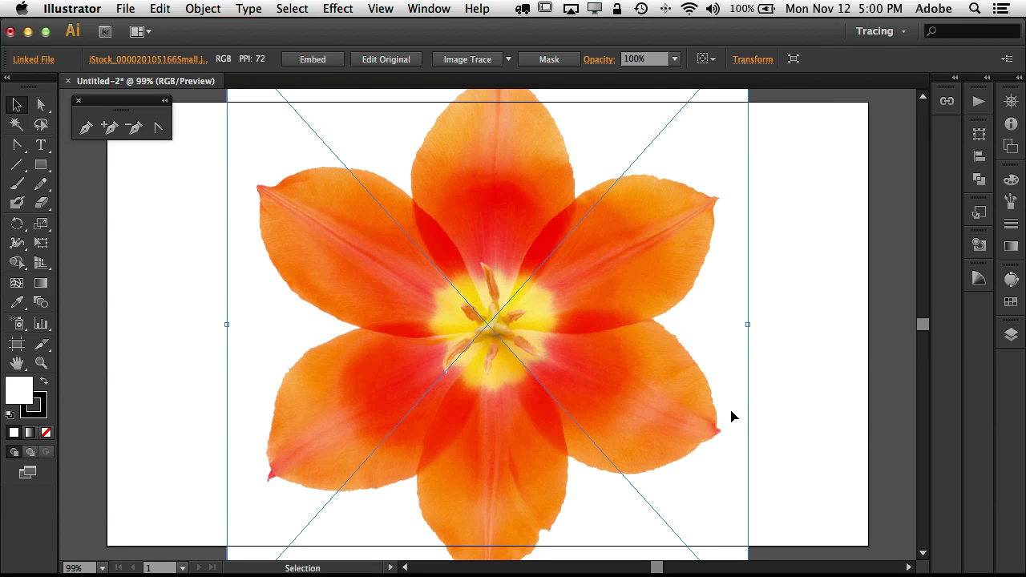
- Scale the flower image down proportionally from two opposite corners so it fits inside the artboard, and deselect it
{"action": "key", "text": "super"}
{"action": "key", "text": "super+minus"}
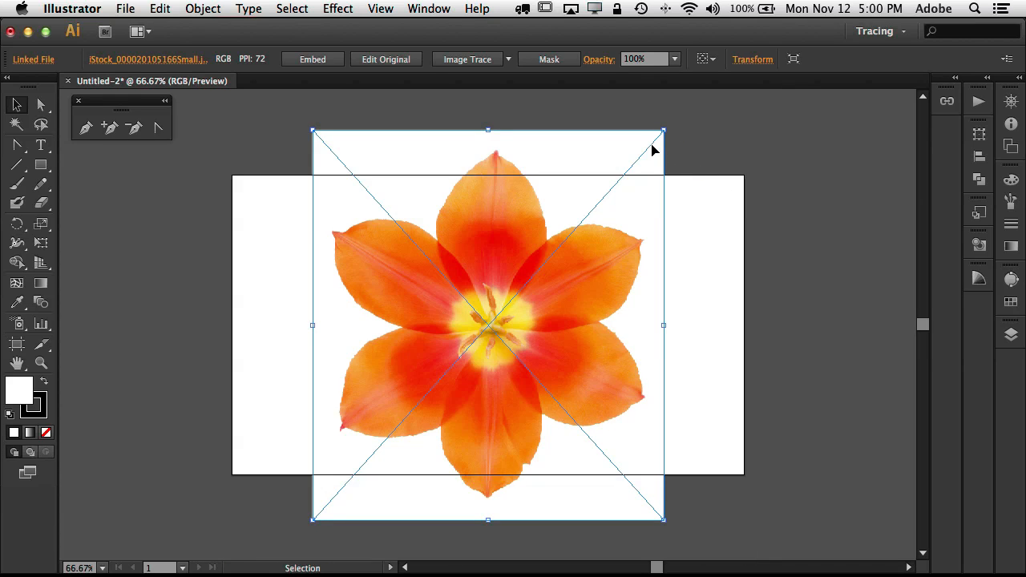
{"action": "left_click_drag", "start_coordinate": [664, 130], "coordinate": [615, 186]}
{"action": "left_click_drag", "start_coordinate": [314, 518], "coordinate": [367, 462]}
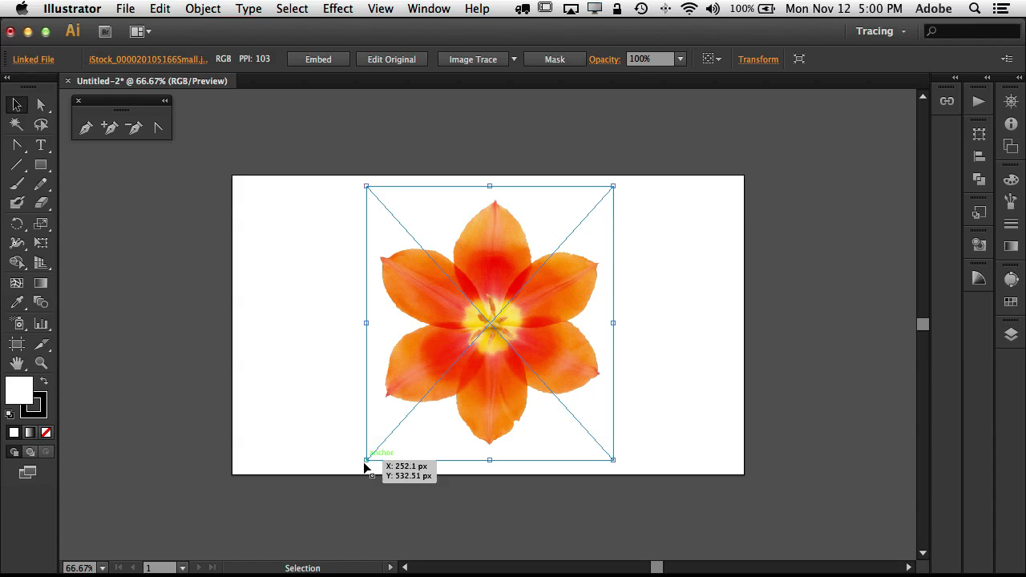
{"action": "key", "text": "super+1"}
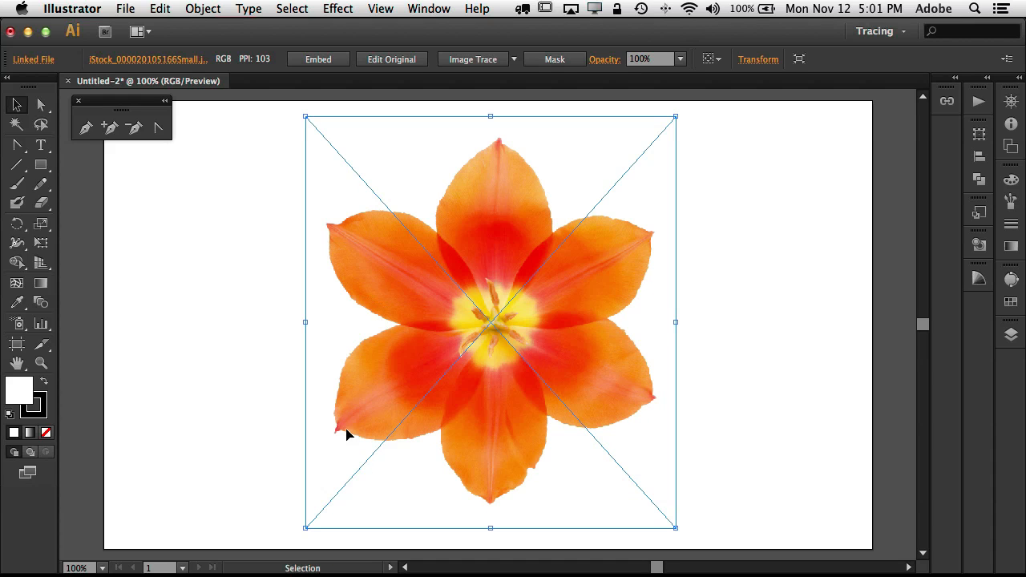
{"action": "left_click", "coordinate": [244, 279]}
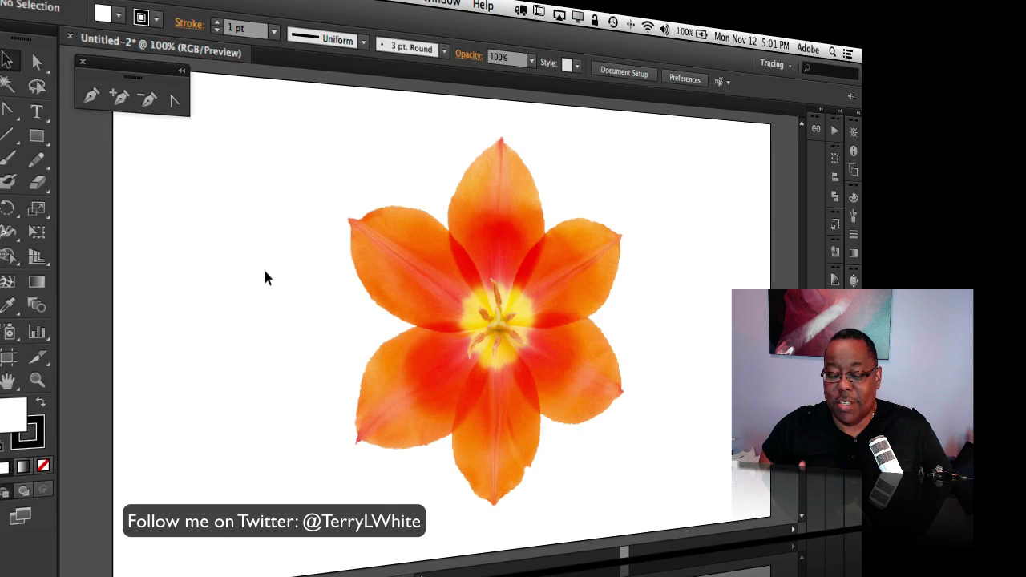
- Start a Pen path at the top petal's tip, curve it down the right edge to the neighbouring petal, and remove its fill
{"action": "left_click", "coordinate": [91, 96]}
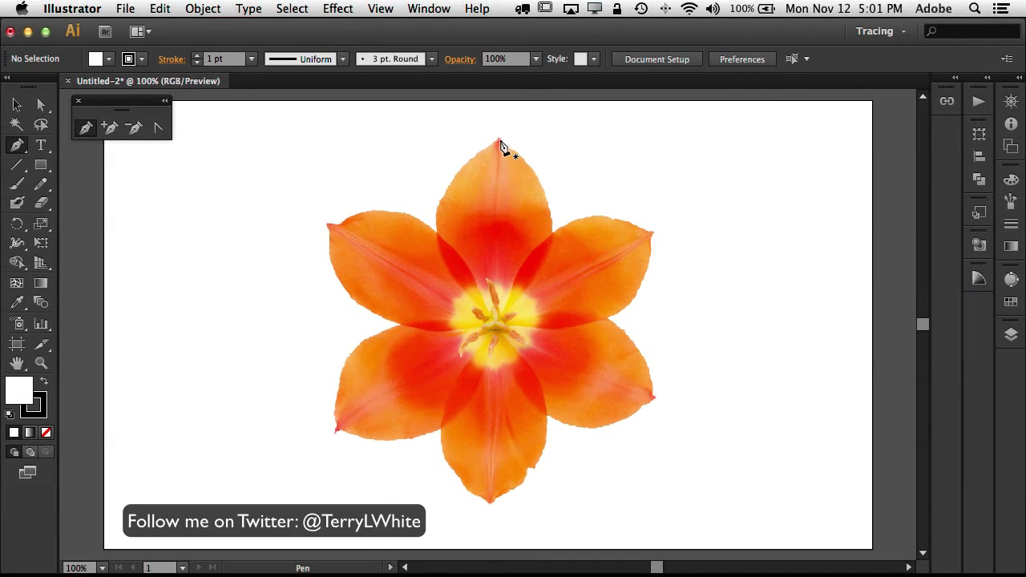
{"action": "left_click_drag", "start_coordinate": [500, 142], "coordinate": [522, 155]}
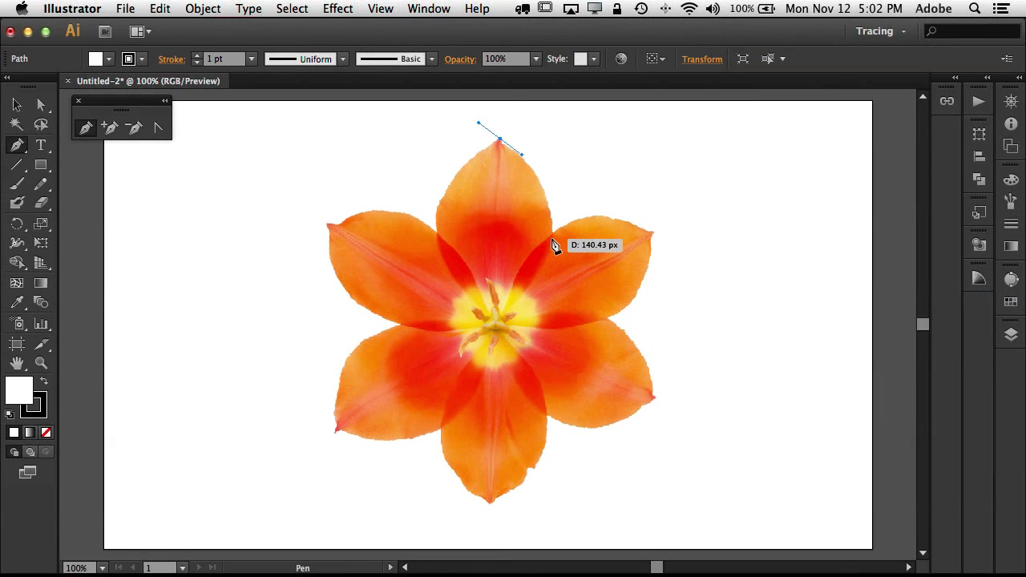
{"action": "left_click_drag", "start_coordinate": [553, 238], "coordinate": [549, 280]}
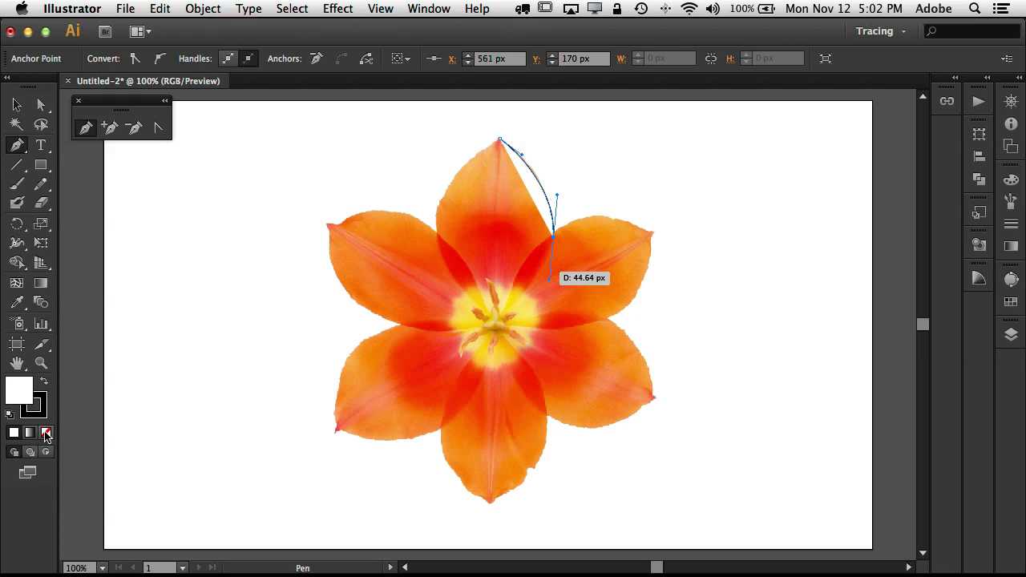
{"action": "left_click", "coordinate": [46, 433]}
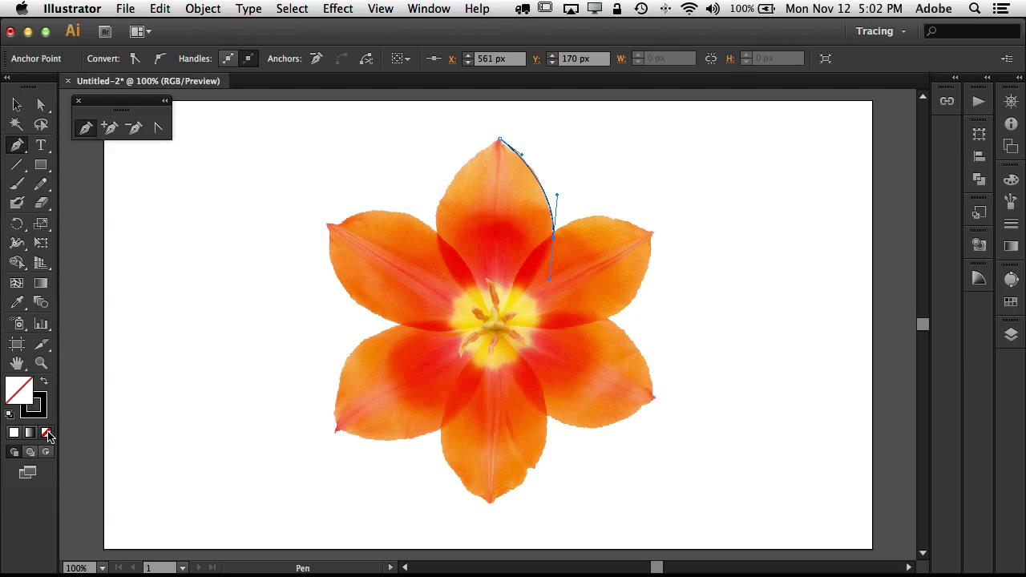
- Continue the petal path to the flower's centre and up the left edge, and close it at the tip with a smooth point
{"action": "left_click", "coordinate": [496, 326]}
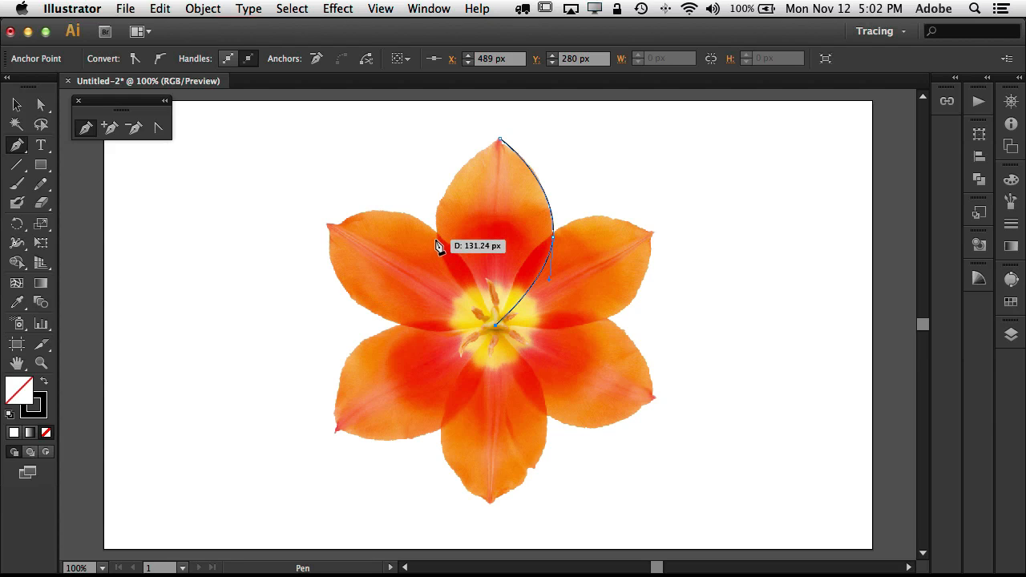
{"action": "left_click_drag", "start_coordinate": [436, 236], "coordinate": [435, 205]}
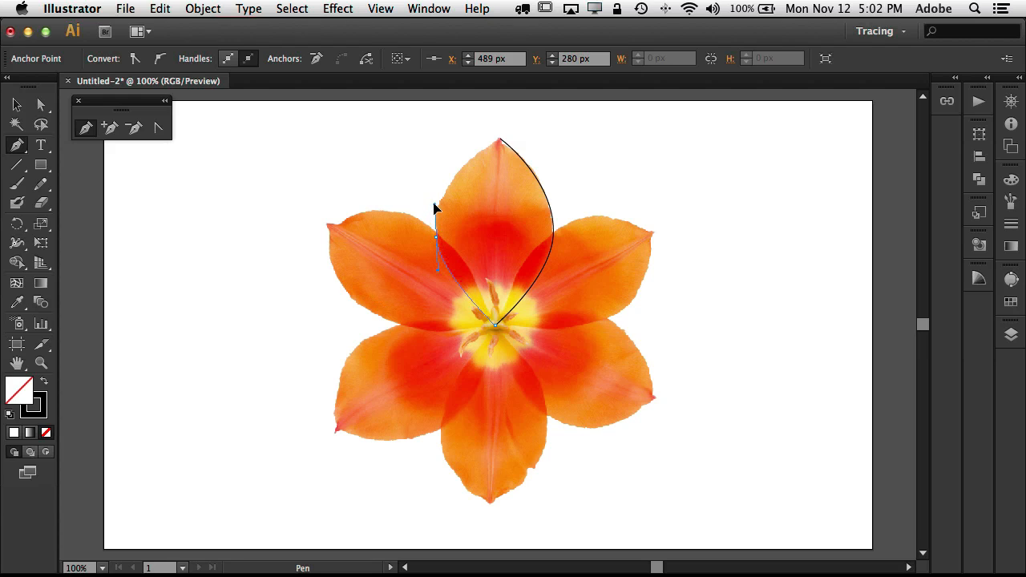
{"action": "left_click", "coordinate": [500, 142]}
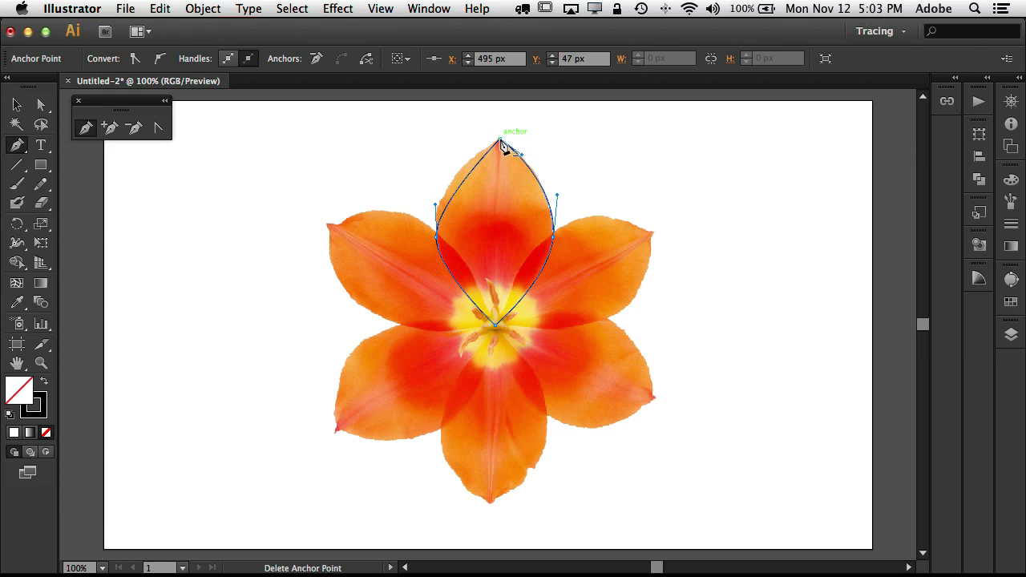
{"action": "key", "text": "super+z"}
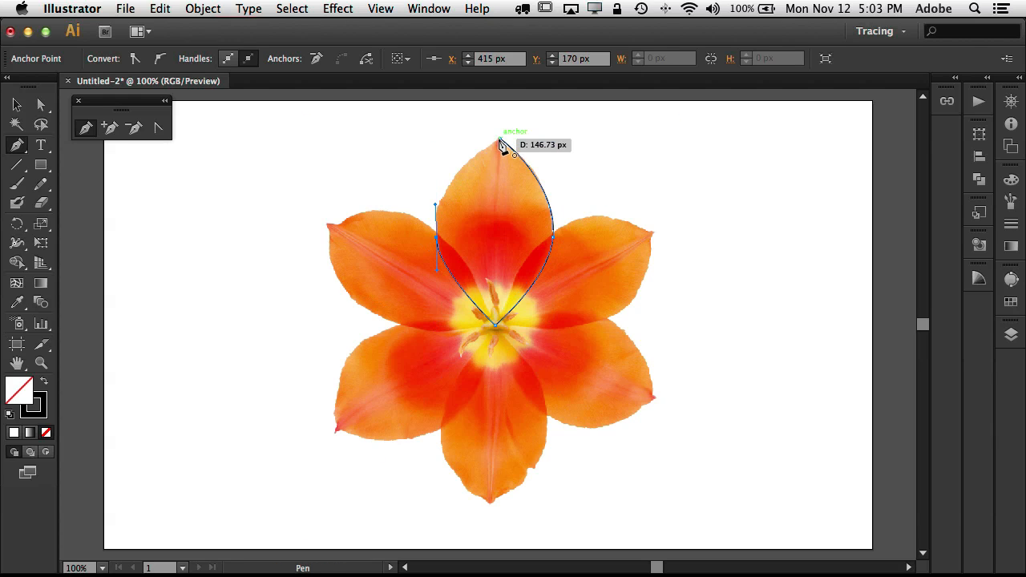
{"action": "left_click_drag", "start_coordinate": [501, 142], "coordinate": [536, 138]}
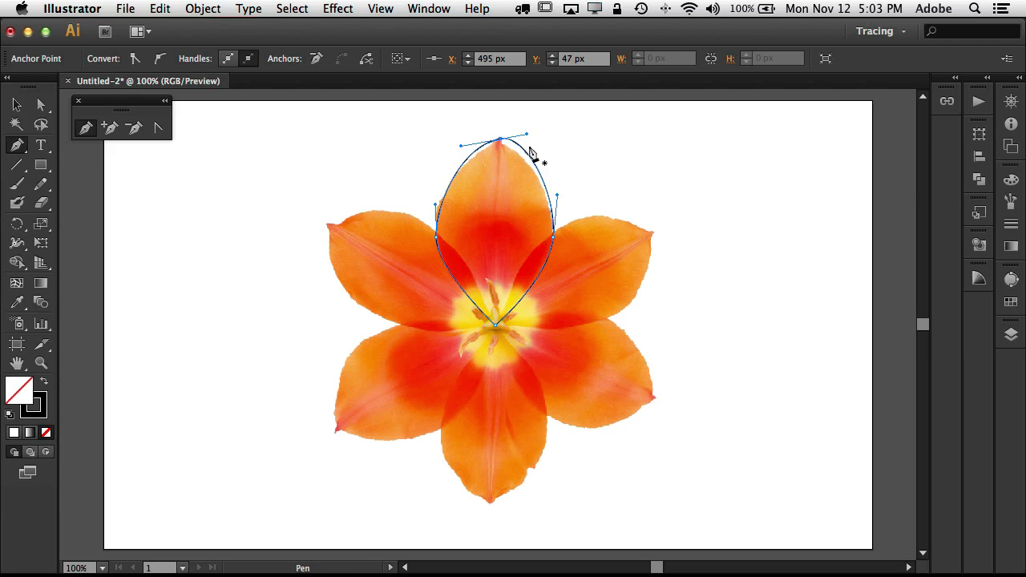
- Adjust the direction handles at the petal path's tip and left point with Direct Selection to follow the petal's edges
{"action": "left_click", "coordinate": [41, 105]}
{"action": "key", "text": "alt"}
{"action": "left_click_drag", "start_coordinate": [528, 138], "coordinate": [514, 143]}
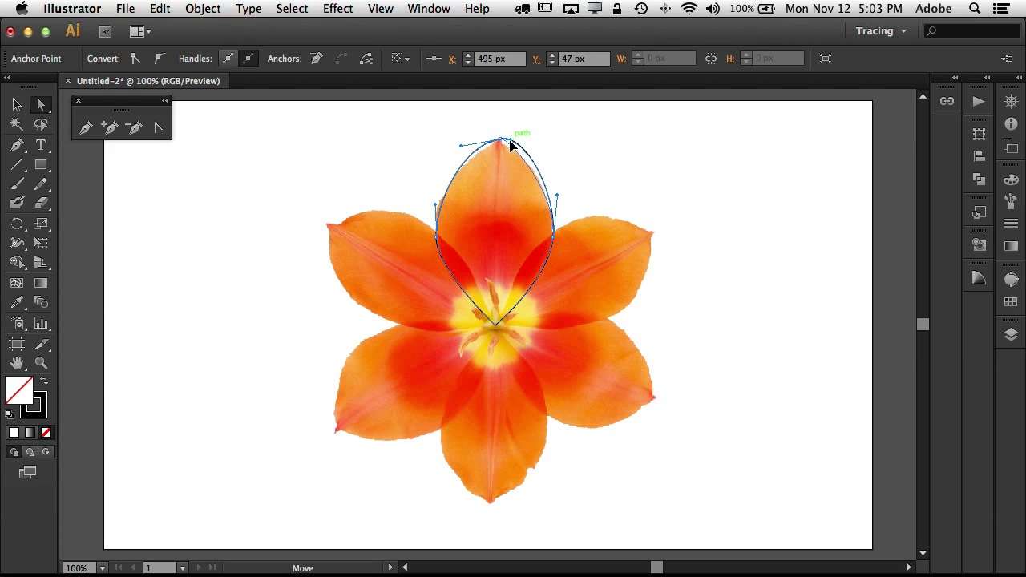
{"action": "left_click_drag", "start_coordinate": [463, 146], "coordinate": [476, 144]}
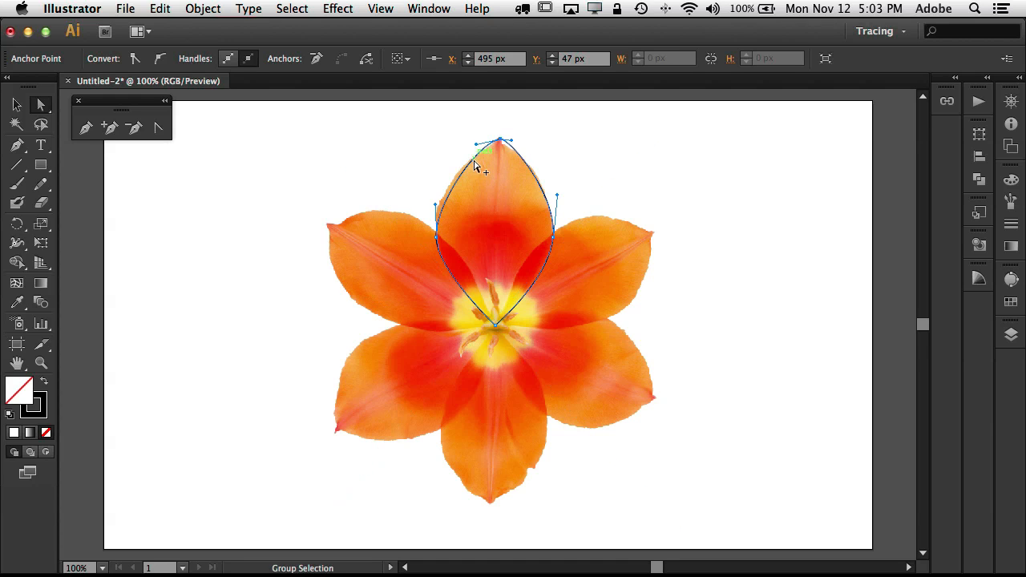
{"action": "left_click_drag", "start_coordinate": [435, 208], "coordinate": [432, 184]}
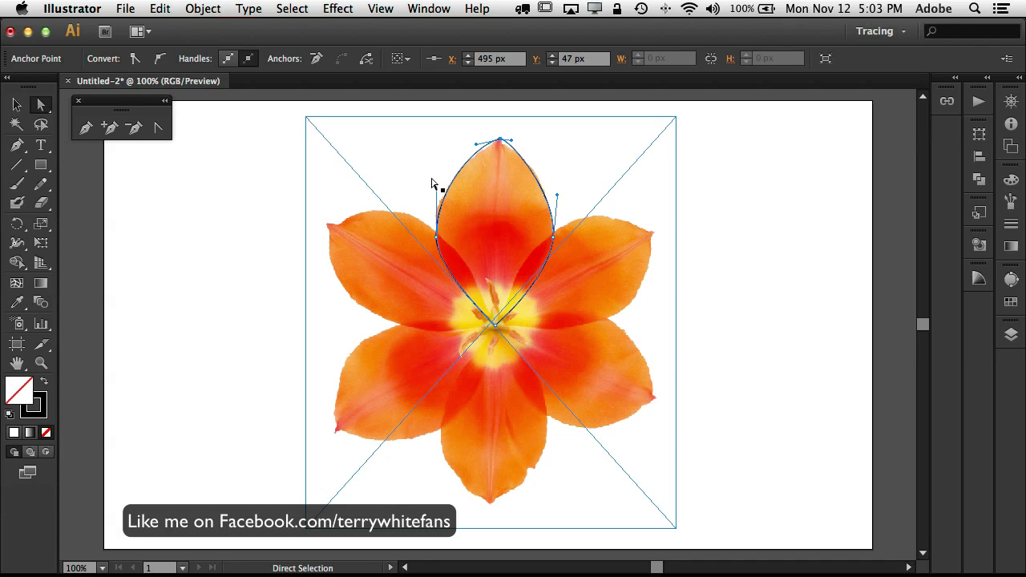
{"action": "left_click", "coordinate": [501, 142]}
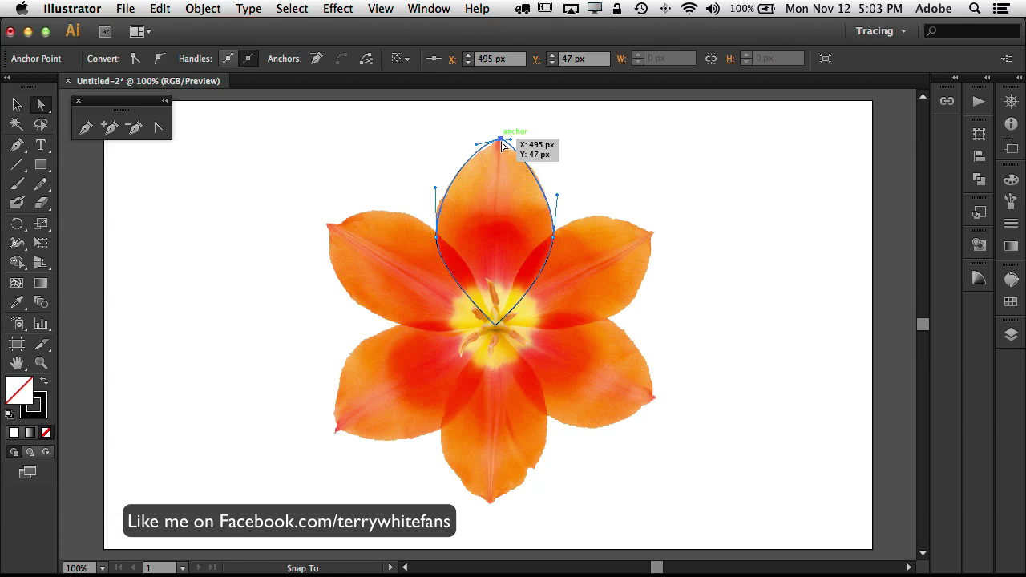
{"action": "left_click", "coordinate": [501, 141]}
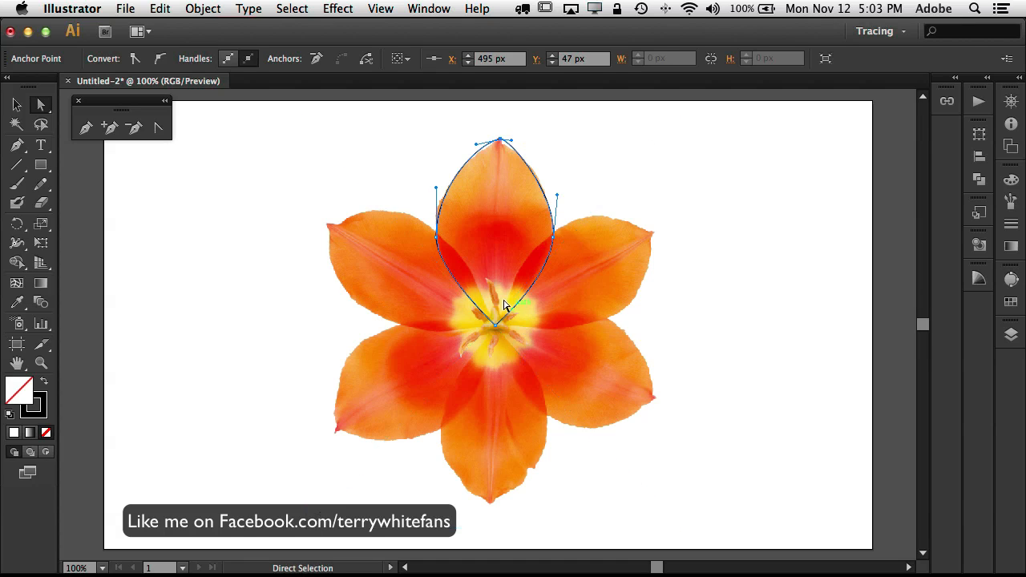
{"action": "left_click_drag", "start_coordinate": [435, 190], "coordinate": [428, 187]}
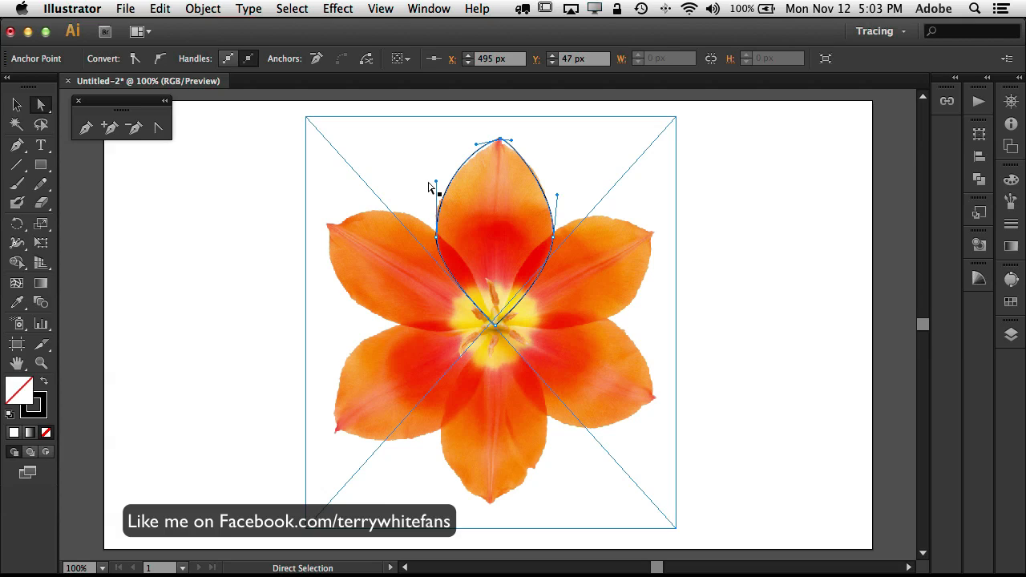
- Select the whole petal path and set its stroke to None
{"action": "left_click", "coordinate": [18, 105]}
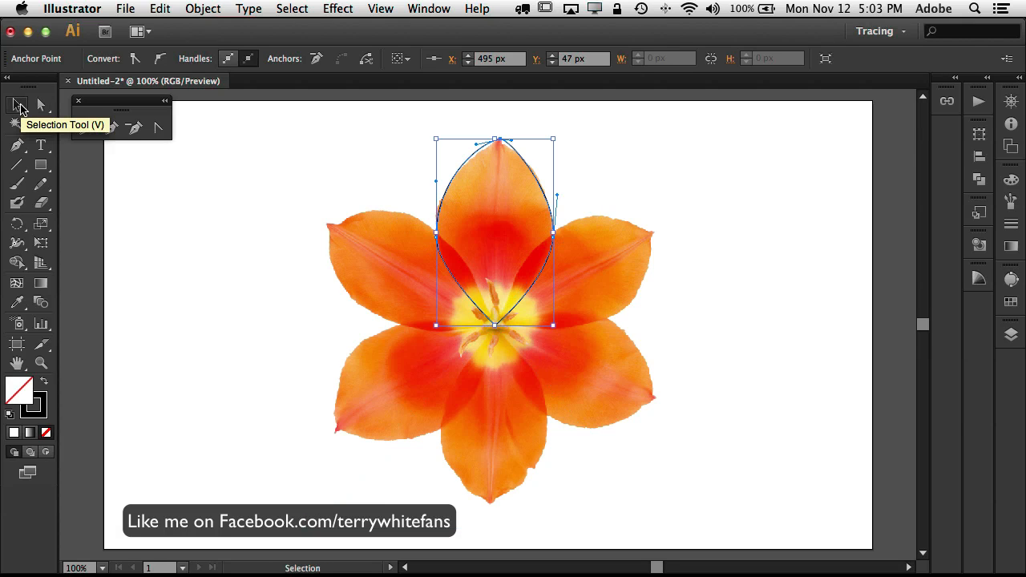
{"action": "left_click", "coordinate": [42, 405]}
{"action": "left_click", "coordinate": [46, 434]}
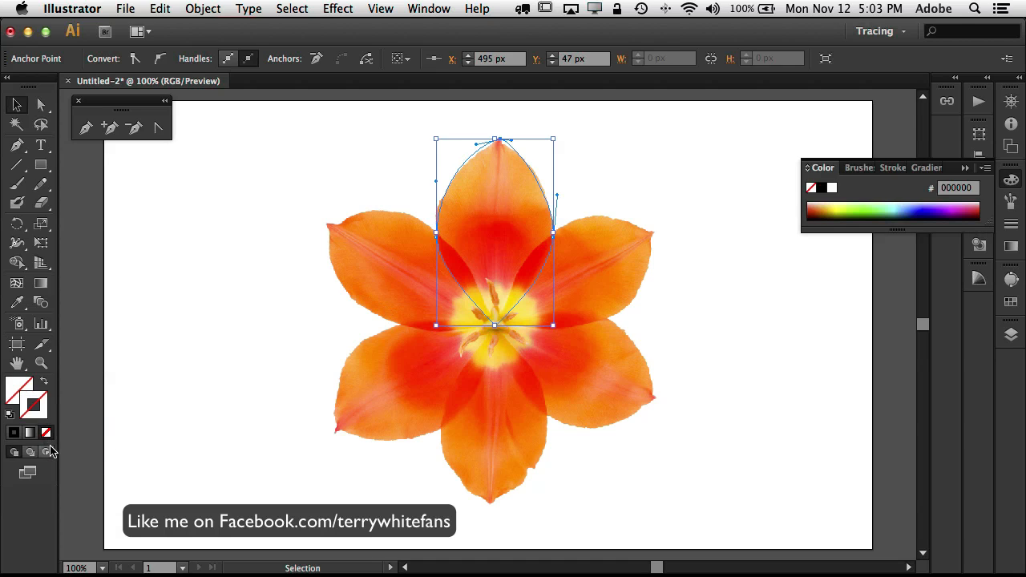
- Fill the petal path with the orange radial gradient swatch
{"action": "left_click", "coordinate": [18, 397]}
{"action": "left_click", "coordinate": [923, 169]}
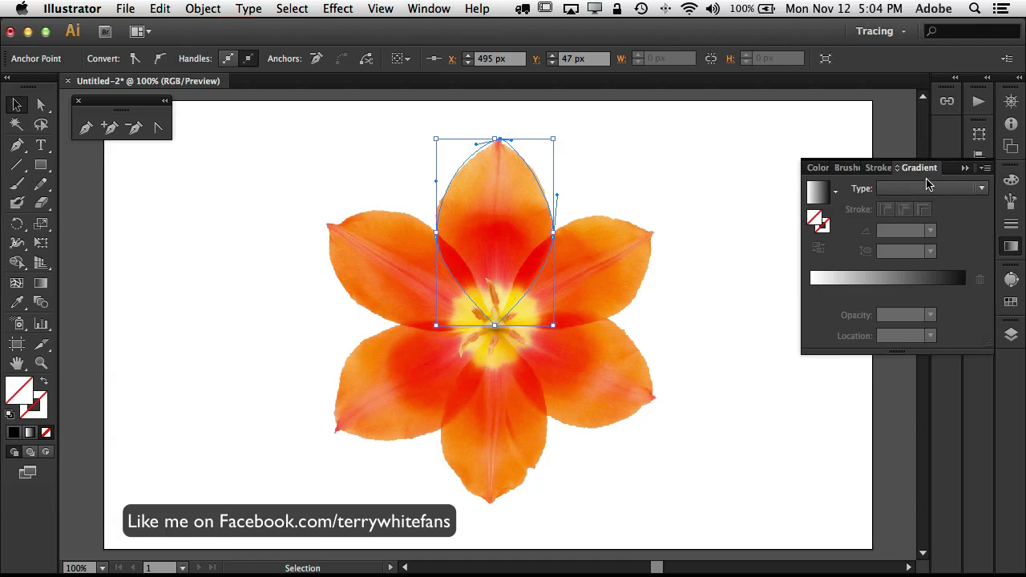
{"action": "left_click", "coordinate": [965, 167]}
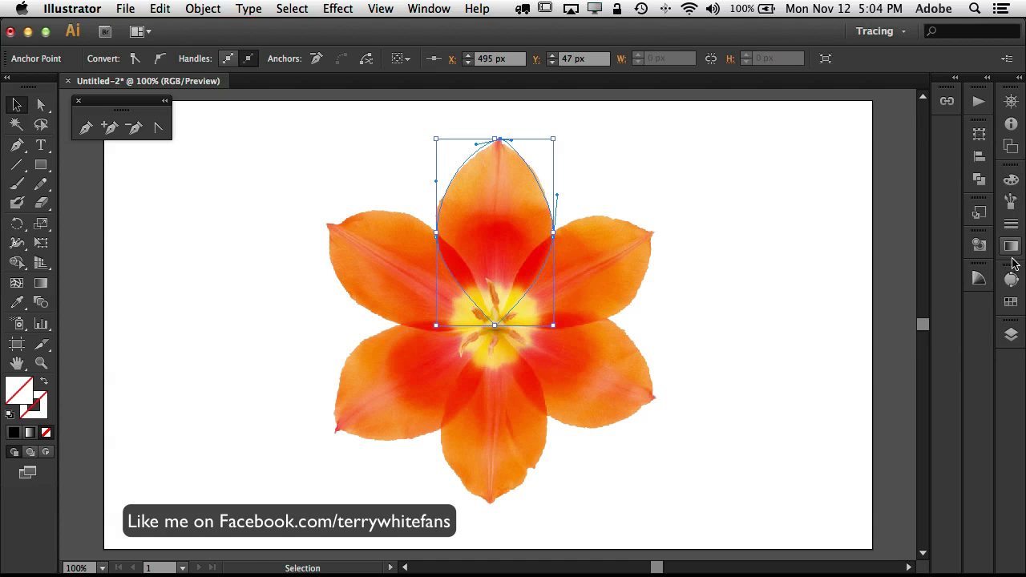
{"action": "left_click", "coordinate": [1011, 303]}
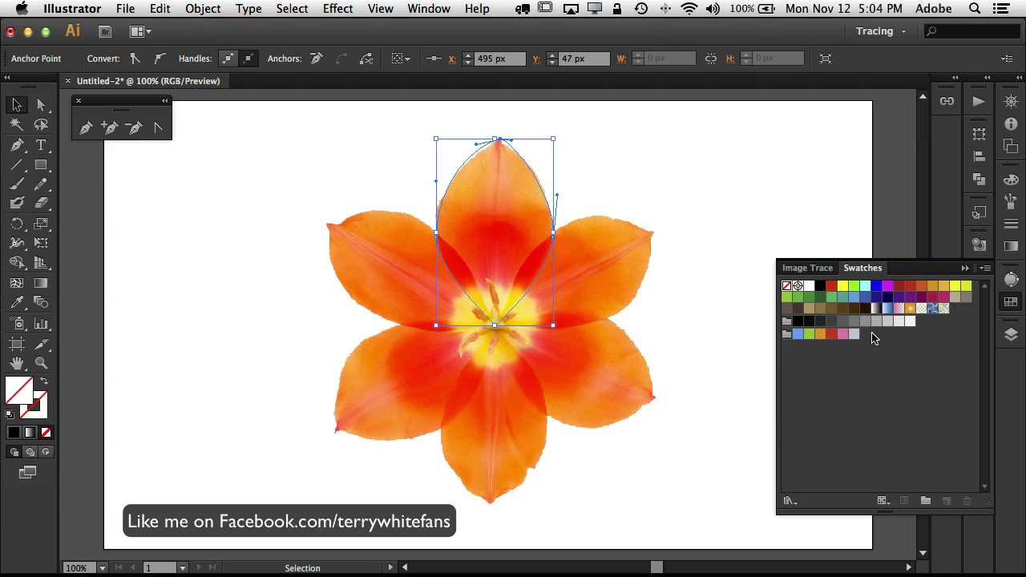
{"action": "left_click", "coordinate": [944, 287]}
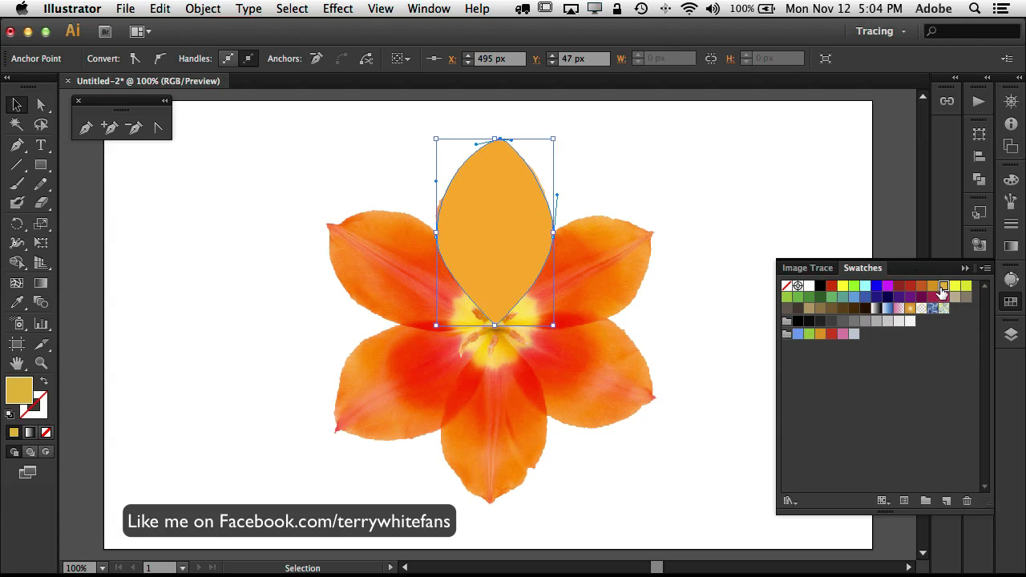
{"action": "left_click", "coordinate": [909, 310]}
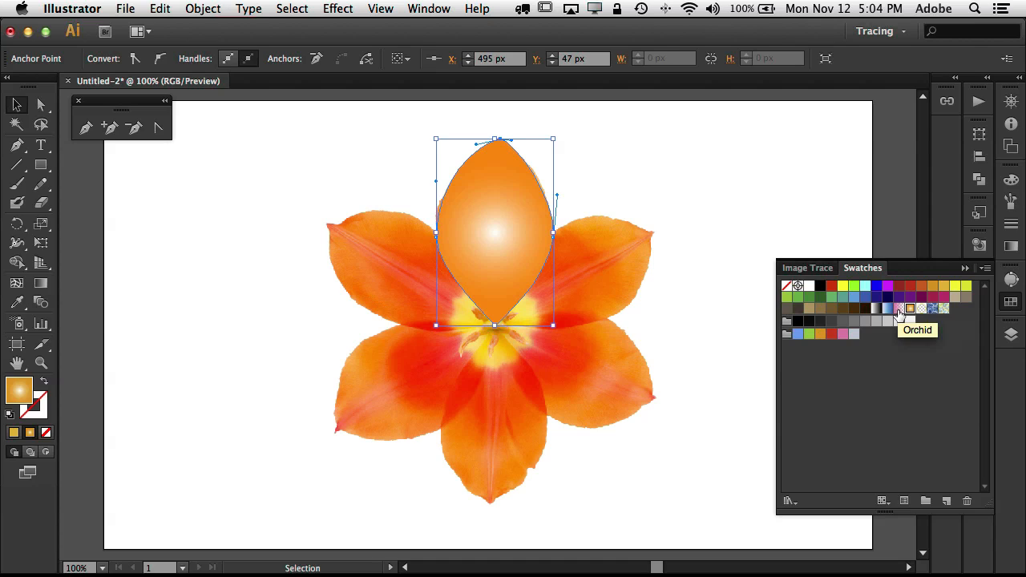
- Shrink the petal's radial gradient to about the petal's width and rotate its gradient bar upright, leaving the petal deselected
{"action": "left_click", "coordinate": [41, 283]}
{"action": "mouse_move", "coordinate": [530, 231]}
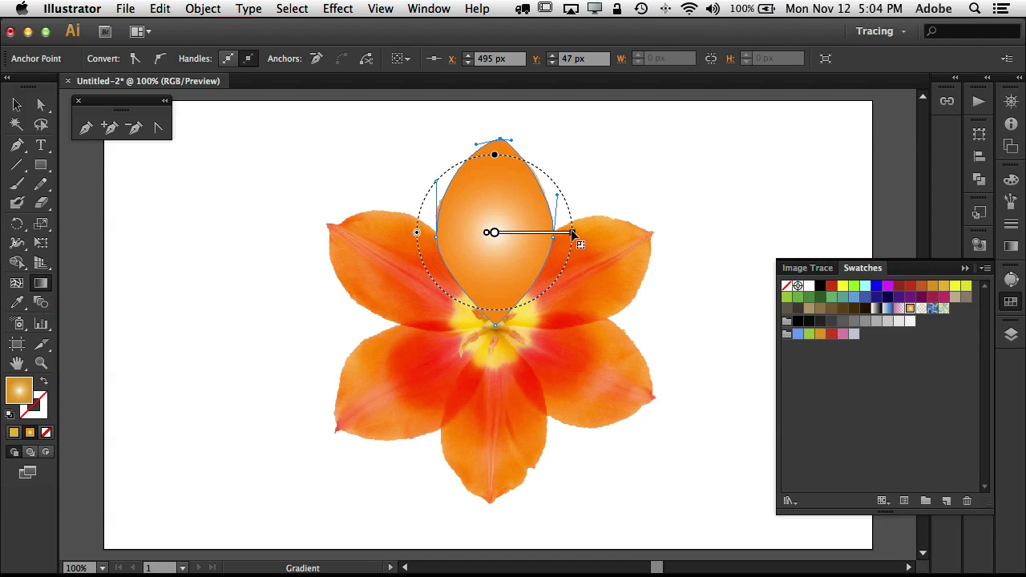
{"action": "left_click_drag", "start_coordinate": [575, 233], "coordinate": [533, 233]}
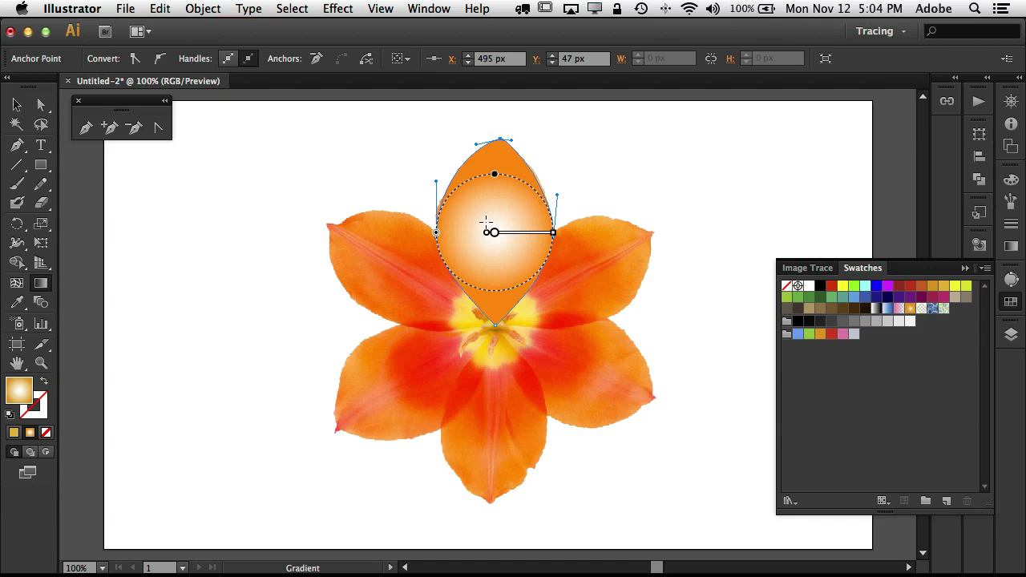
{"action": "left_click_drag", "start_coordinate": [487, 233], "coordinate": [493, 242]}
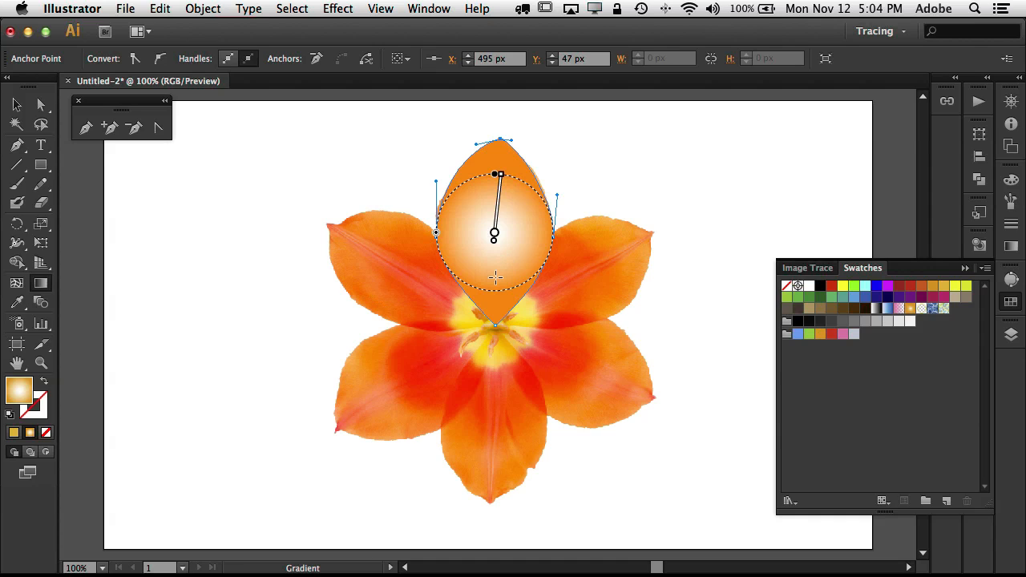
{"action": "left_click", "coordinate": [16, 104]}
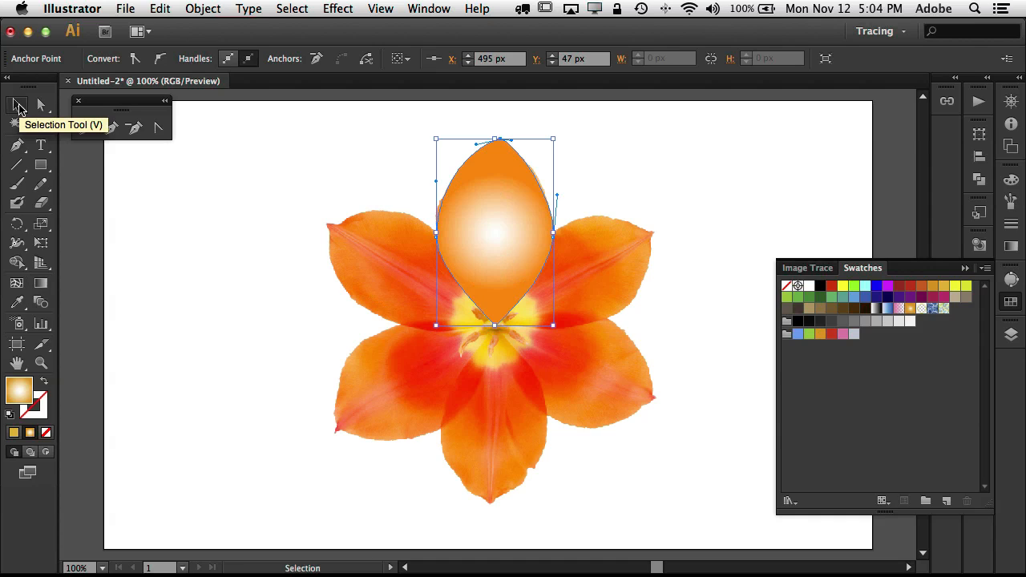
{"action": "left_click", "coordinate": [196, 332]}
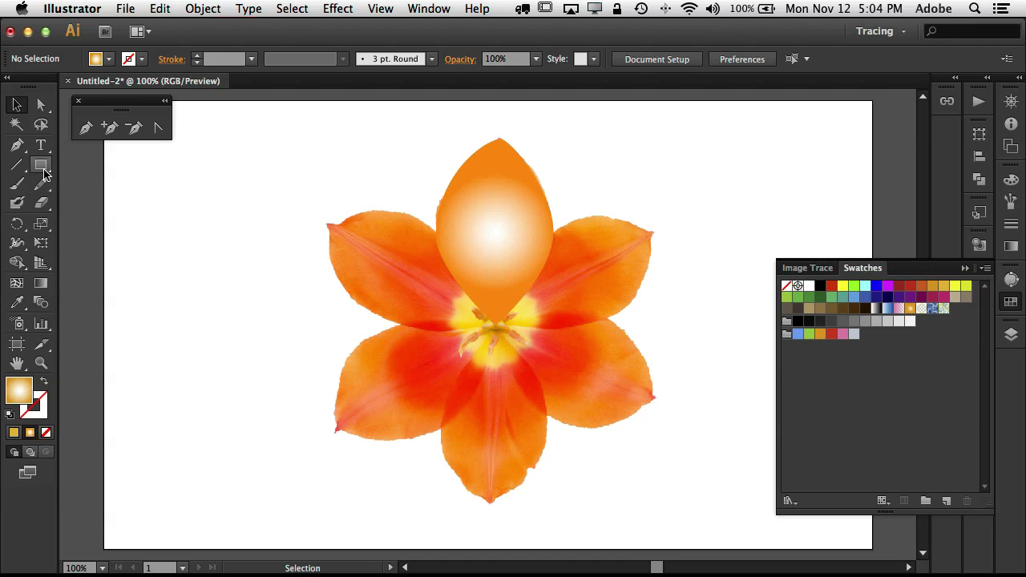
{"action": "left_click", "coordinate": [42, 287]}
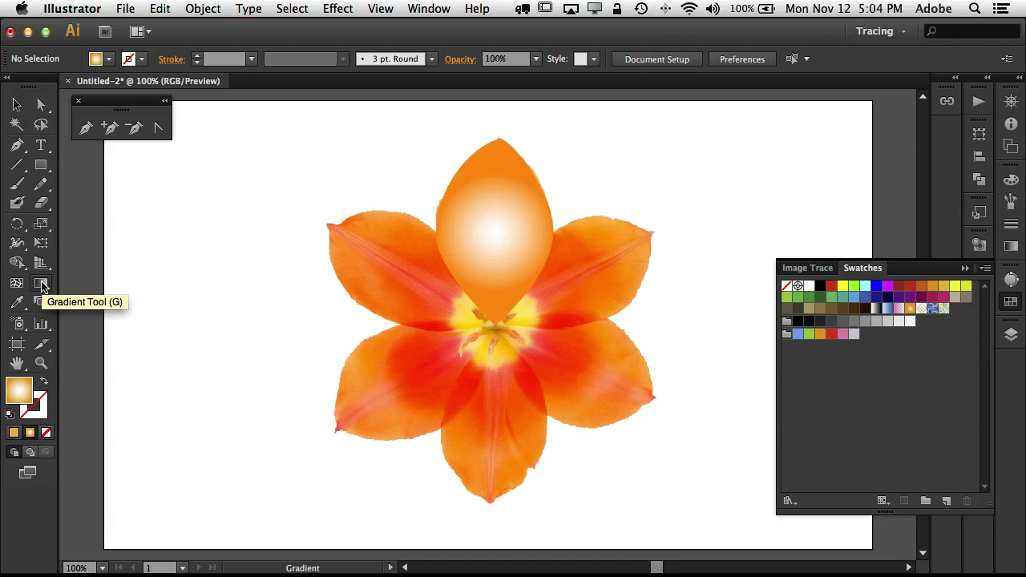
{"action": "left_click", "coordinate": [18, 109]}
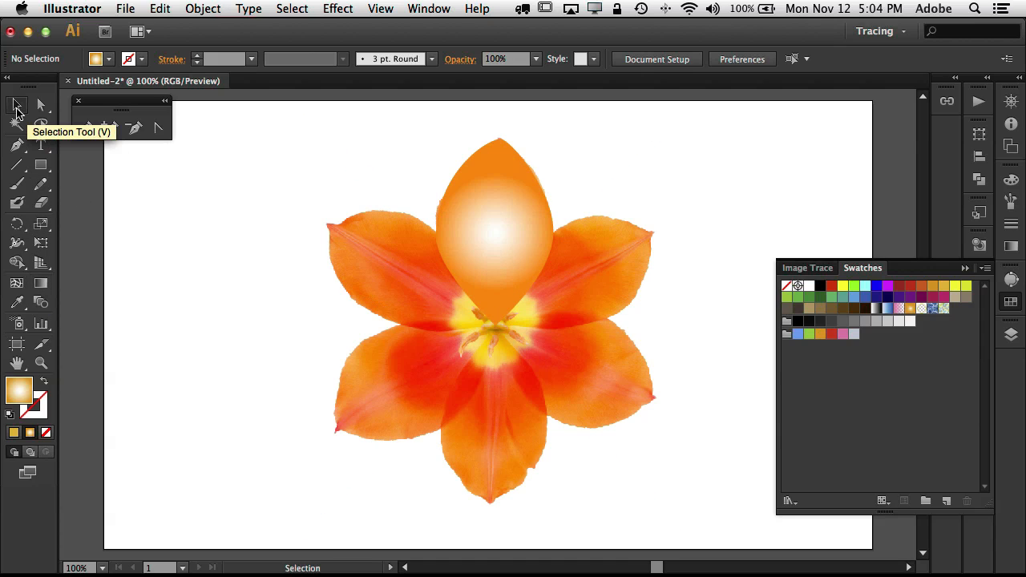
{"action": "left_click", "coordinate": [477, 232]}
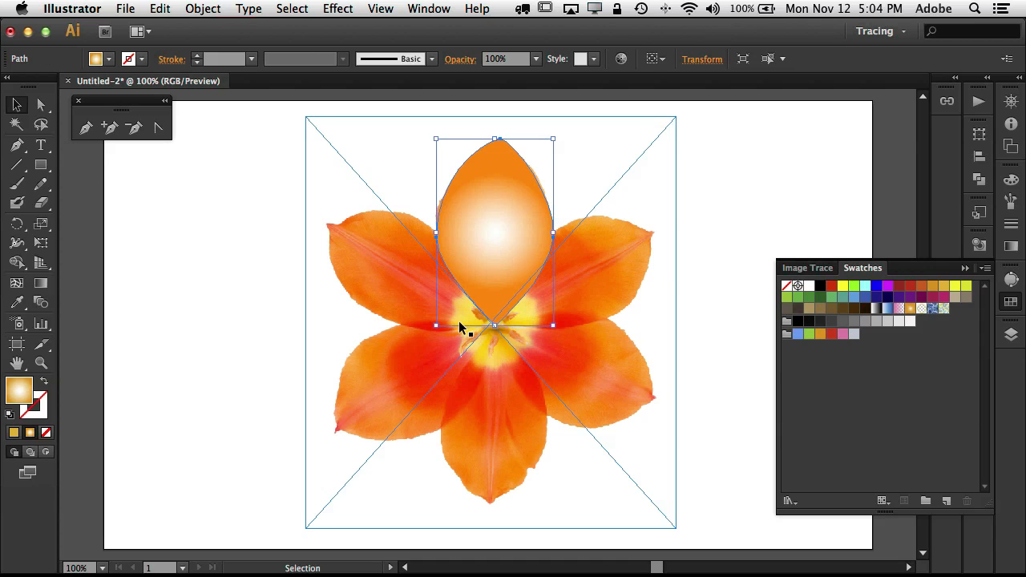
{"action": "left_click", "coordinate": [189, 218]}
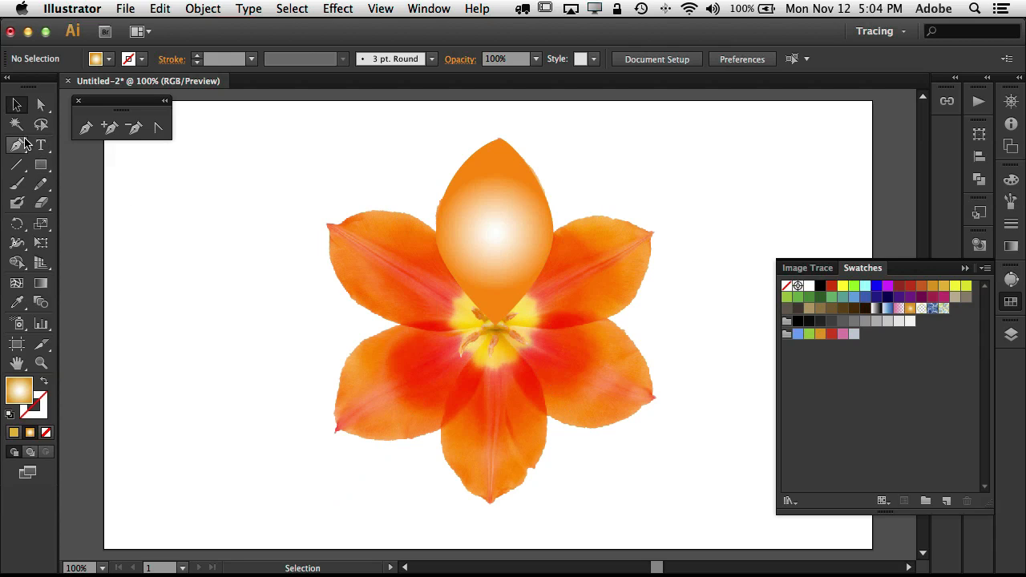
- Start a Pen tool path with short segments down the right edge of the flower's yellow centre to its lowest part
{"action": "left_click", "coordinate": [17, 145]}
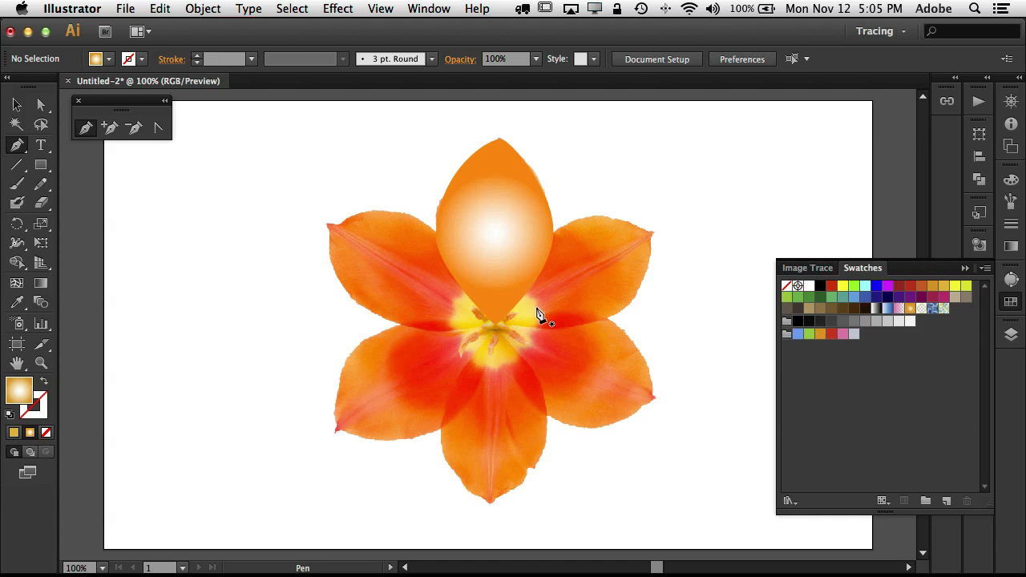
{"action": "left_click_drag", "start_coordinate": [537, 303], "coordinate": [525, 350]}
{"action": "left_click", "coordinate": [521, 349]}
{"action": "left_click", "coordinate": [521, 358]}
{"action": "left_click", "coordinate": [514, 361]}
{"action": "left_click", "coordinate": [508, 365]}
{"action": "left_click", "coordinate": [508, 364]}
{"action": "left_click", "coordinate": [495, 369]}
{"action": "left_click", "coordinate": [492, 369]}
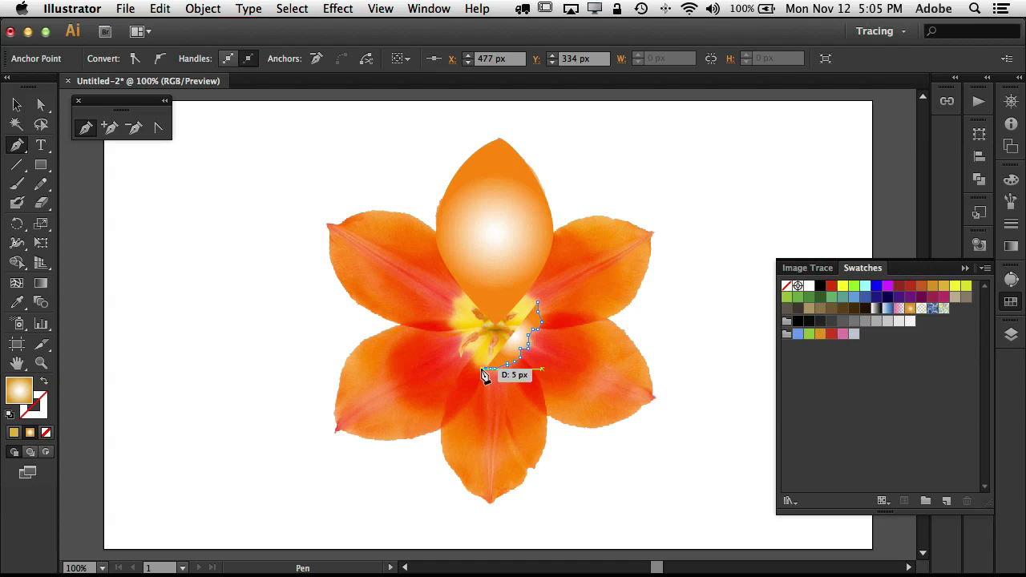
- Continue the centre outline with short segments up the left edge of the yellow area to its upper-left corner
{"action": "left_click", "coordinate": [482, 368]}
{"action": "left_click", "coordinate": [475, 358]}
{"action": "left_click", "coordinate": [468, 351]}
{"action": "left_click", "coordinate": [462, 344]}
{"action": "left_click", "coordinate": [462, 336]}
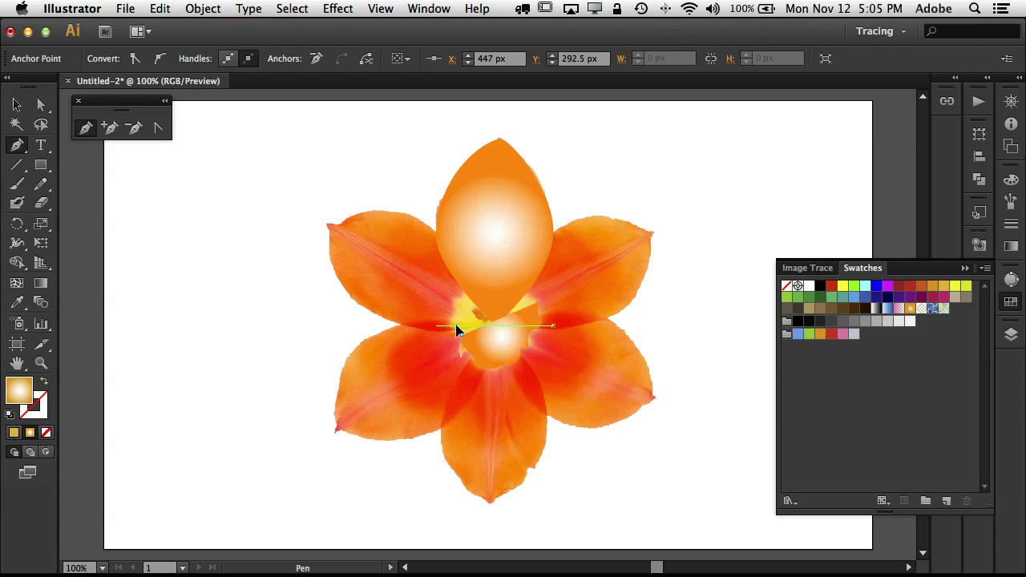
{"action": "left_click", "coordinate": [455, 324]}
{"action": "left_click", "coordinate": [451, 313]}
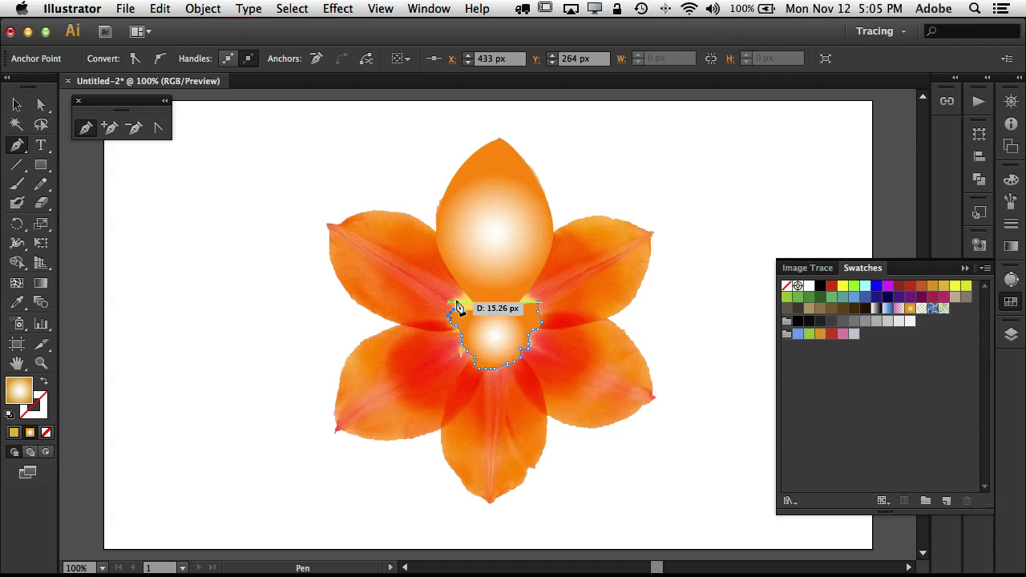
{"action": "left_click", "coordinate": [462, 294]}
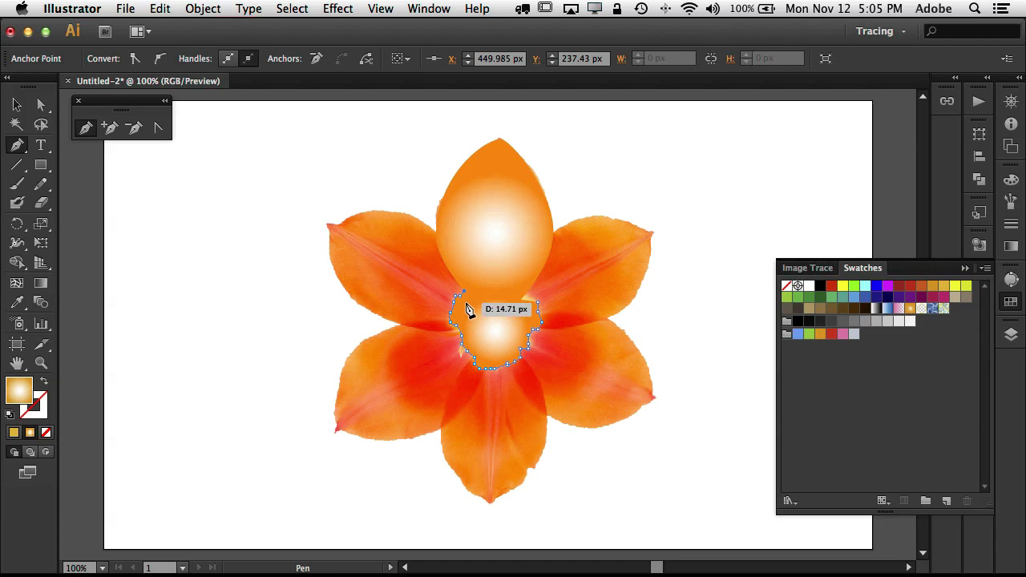
- Carry the centre outline across the petal's base, close it at the starting point, and fill the shape with a bright yellow swatch
{"action": "left_click", "coordinate": [471, 291]}
{"action": "left_click", "coordinate": [489, 289]}
{"action": "left_click", "coordinate": [495, 280]}
{"action": "left_click", "coordinate": [505, 280]}
{"action": "left_click", "coordinate": [517, 287]}
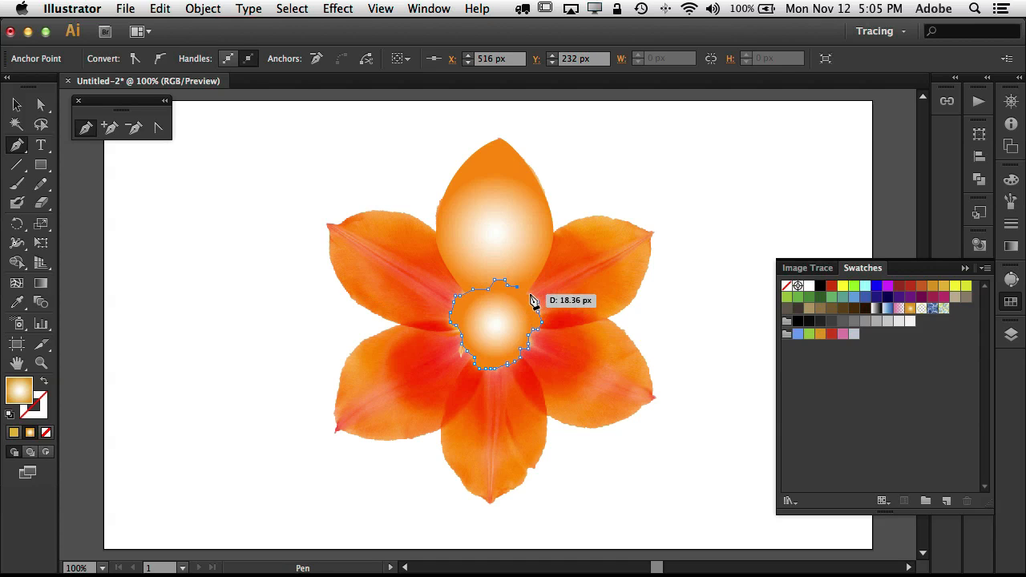
{"action": "left_click", "coordinate": [533, 296]}
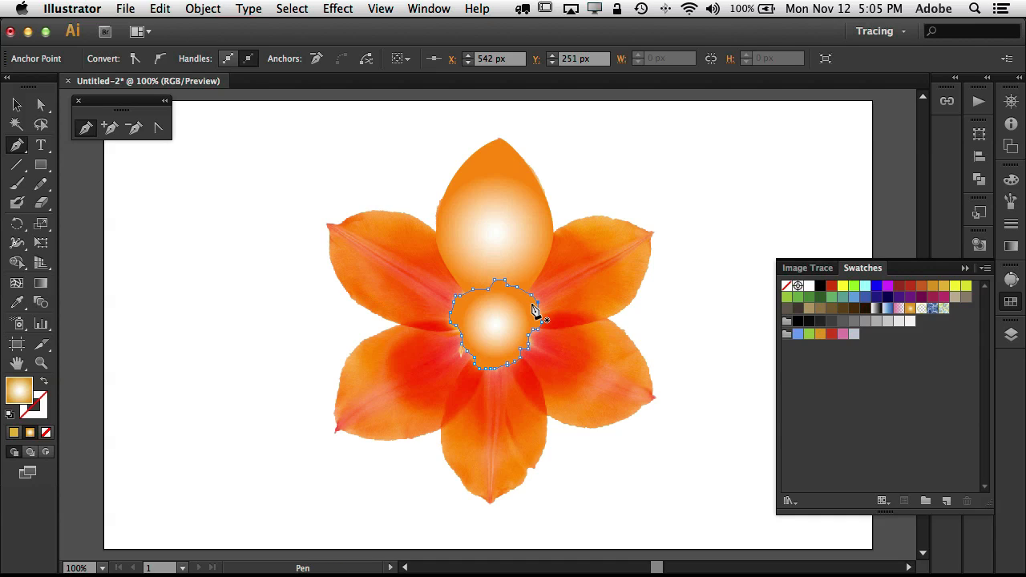
{"action": "left_click", "coordinate": [955, 286]}
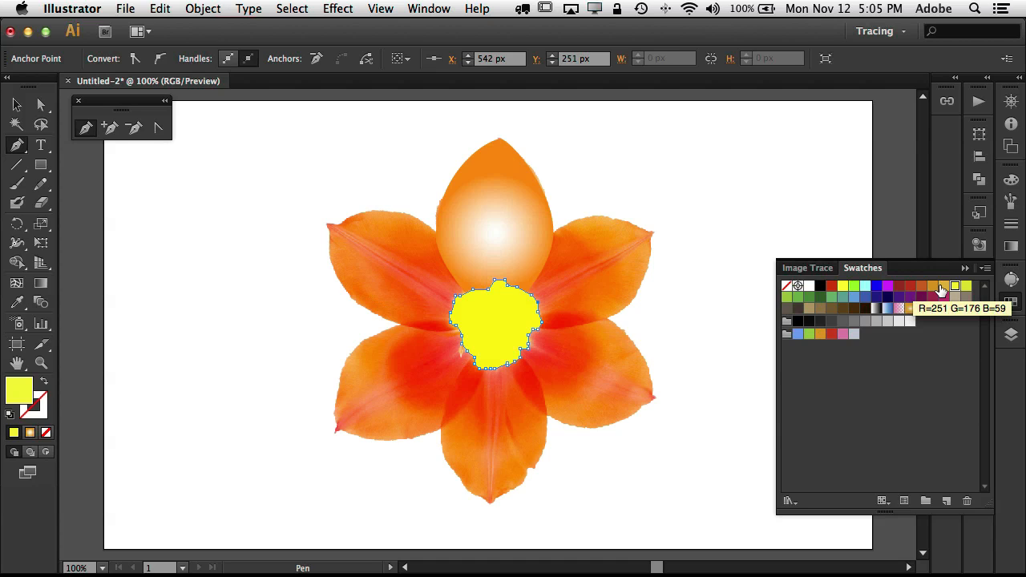
- Apply a Roughen effect to the yellow centre with 7% relative size, detail 10/in and corner points, using the preview
{"action": "left_click", "coordinate": [338, 8]}
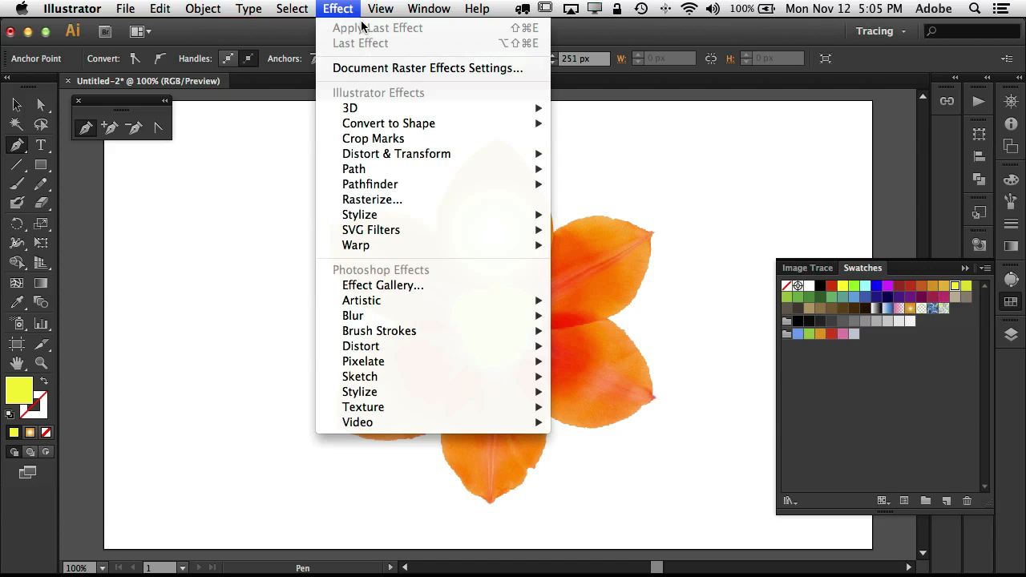
{"action": "mouse_move", "coordinate": [393, 173]}
{"action": "mouse_move", "coordinate": [407, 154]}
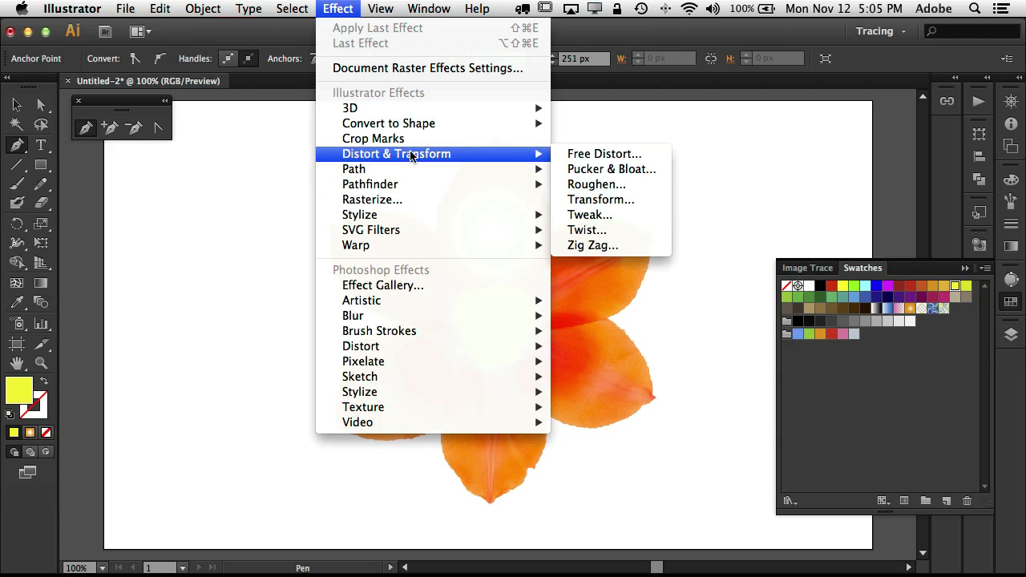
{"action": "left_click", "coordinate": [619, 186]}
{"action": "left_click_drag", "start_coordinate": [623, 174], "coordinate": [843, 127]}
{"action": "left_click", "coordinate": [595, 328]}
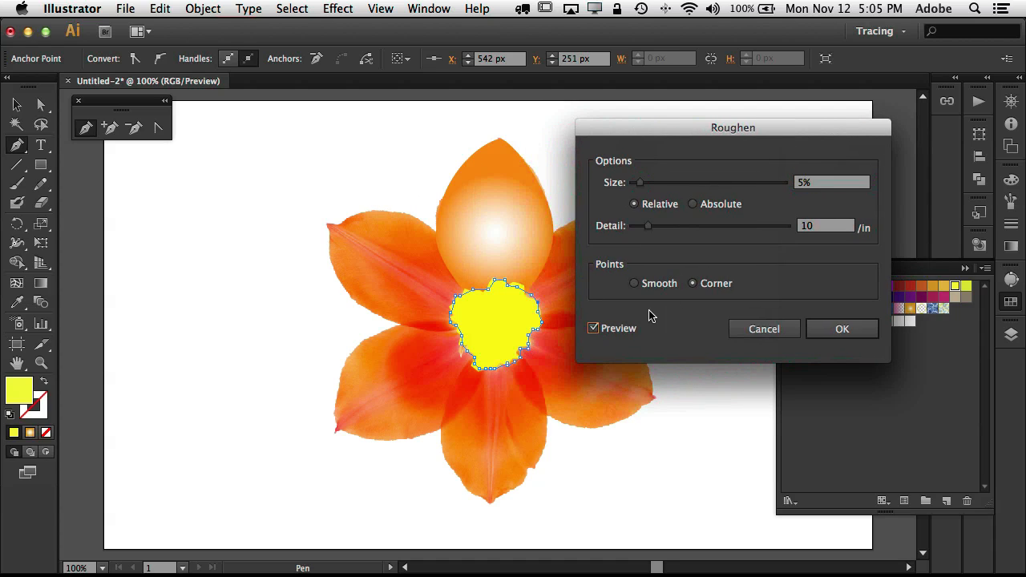
{"action": "left_click_drag", "start_coordinate": [646, 183], "coordinate": [643, 184]}
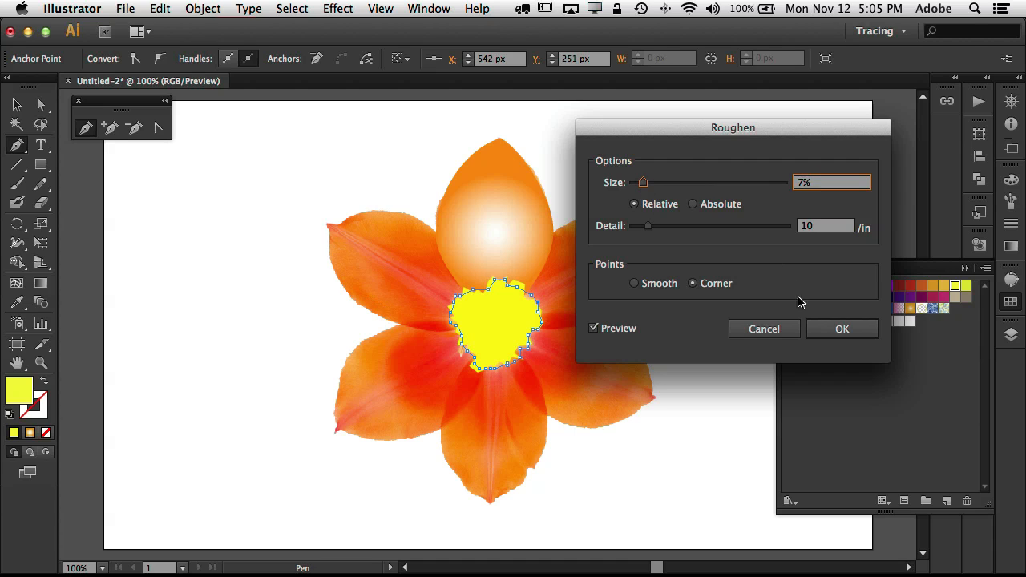
{"action": "left_click", "coordinate": [836, 331]}
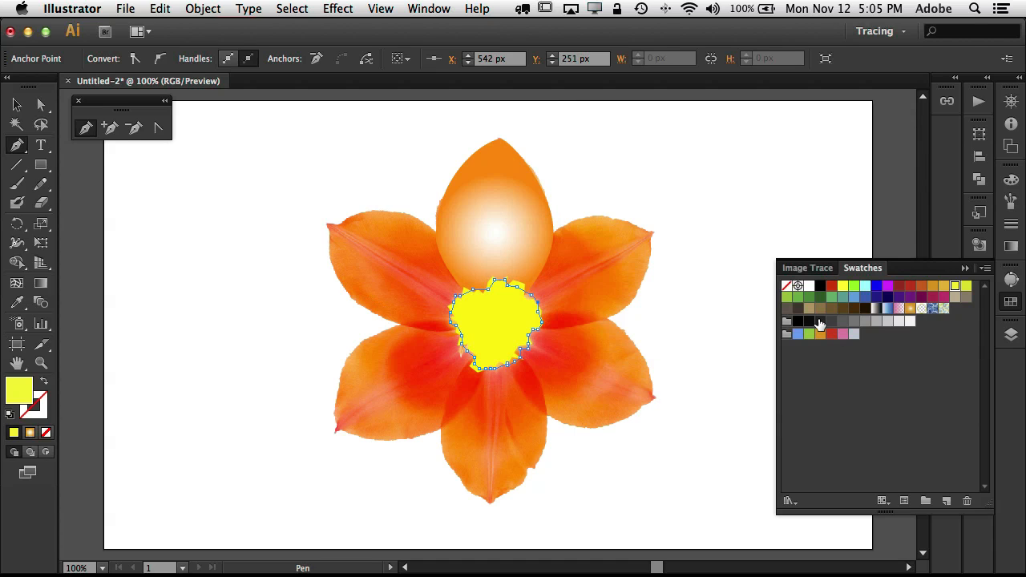
- Apply a Feather effect with an 8 px radius to the yellow centre, using the preview
{"action": "left_click", "coordinate": [328, 11]}
{"action": "mouse_move", "coordinate": [399, 222]}
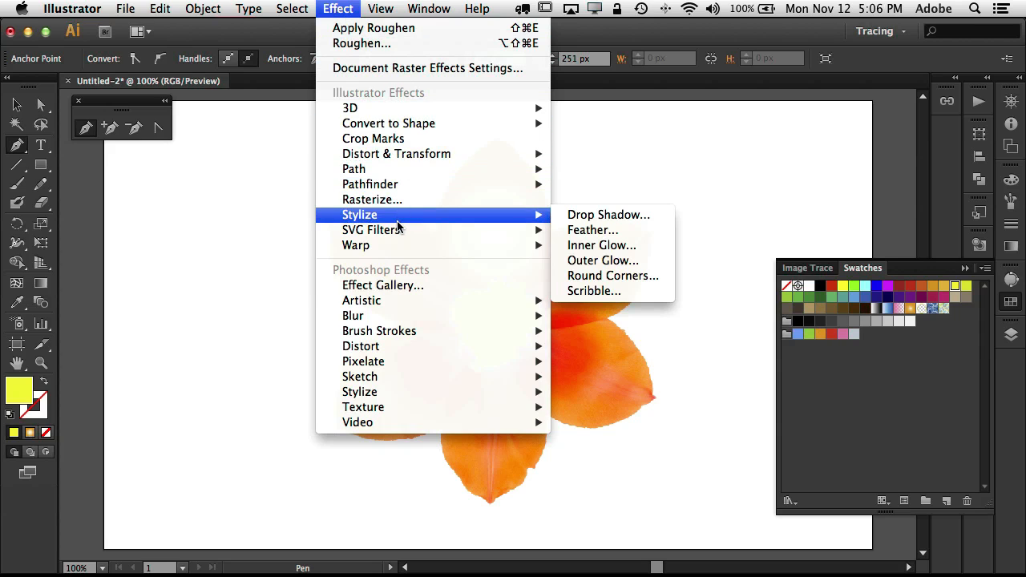
{"action": "left_click", "coordinate": [589, 229]}
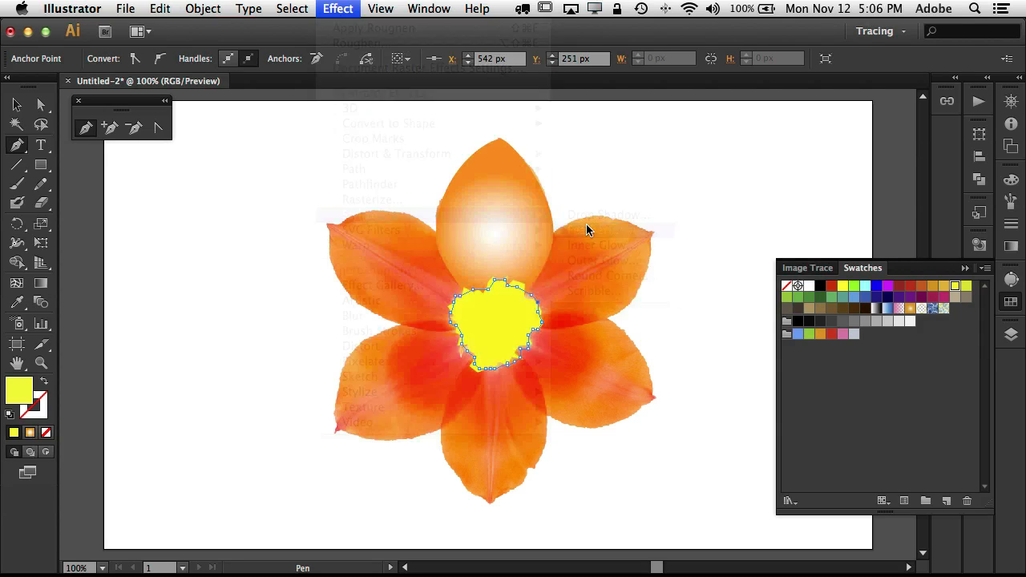
{"action": "left_click_drag", "start_coordinate": [586, 238], "coordinate": [758, 166]}
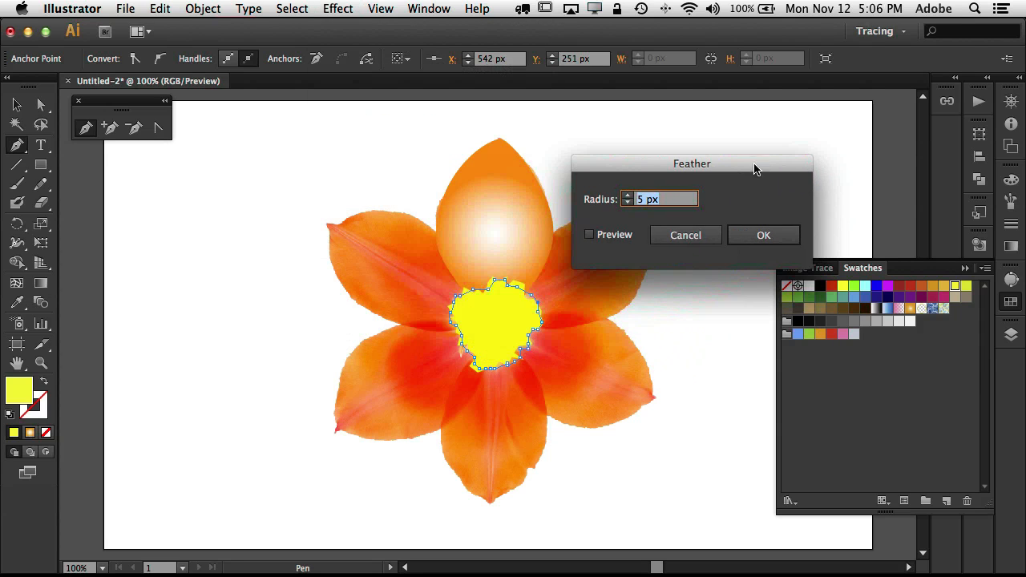
{"action": "left_click", "coordinate": [618, 236]}
{"action": "left_click", "coordinate": [632, 199]}
{"action": "left_click", "coordinate": [628, 196]}
{"action": "left_click", "coordinate": [628, 196]}
{"action": "left_click", "coordinate": [627, 197]}
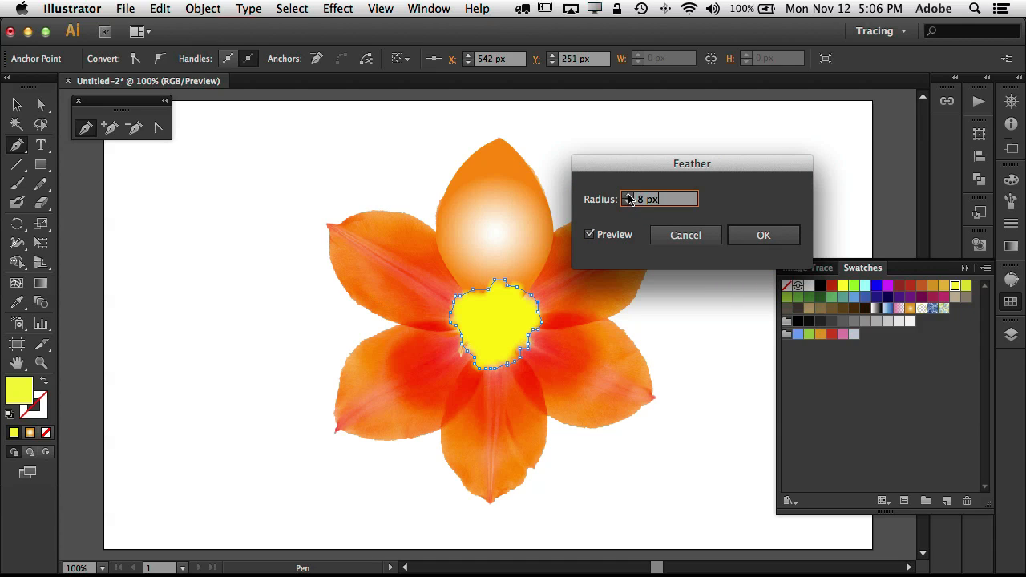
{"action": "left_click", "coordinate": [734, 237]}
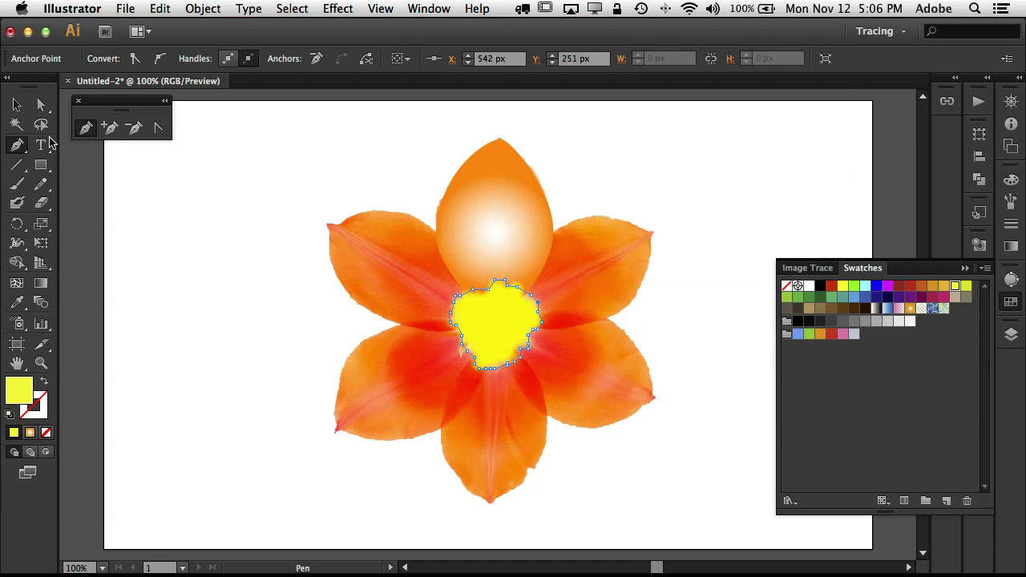
- Deselect the yellow centre and delete the linked flower photo beneath the traced shapes
{"action": "left_click", "coordinate": [16, 104]}
{"action": "left_click", "coordinate": [213, 254]}
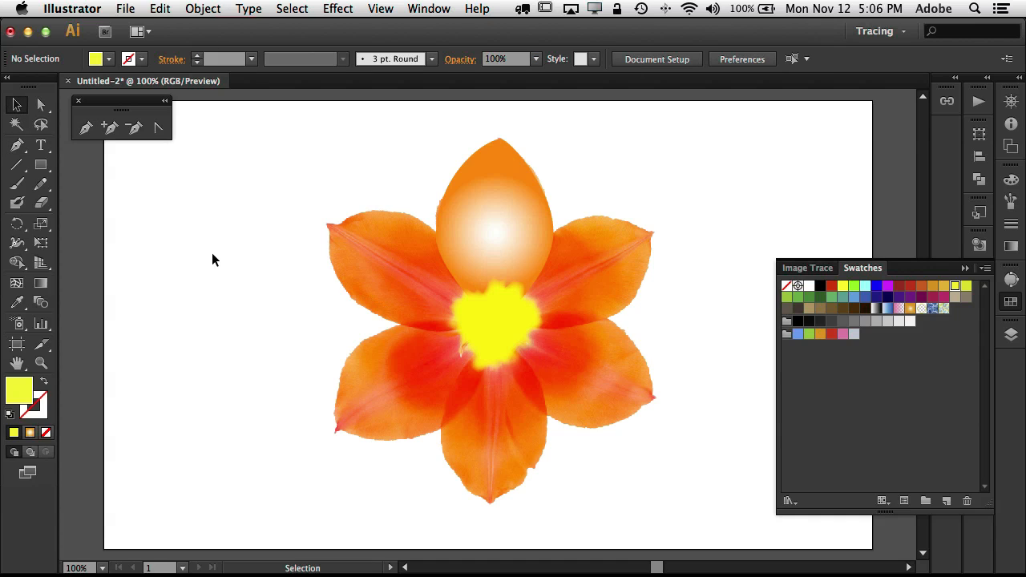
{"action": "left_click", "coordinate": [507, 430]}
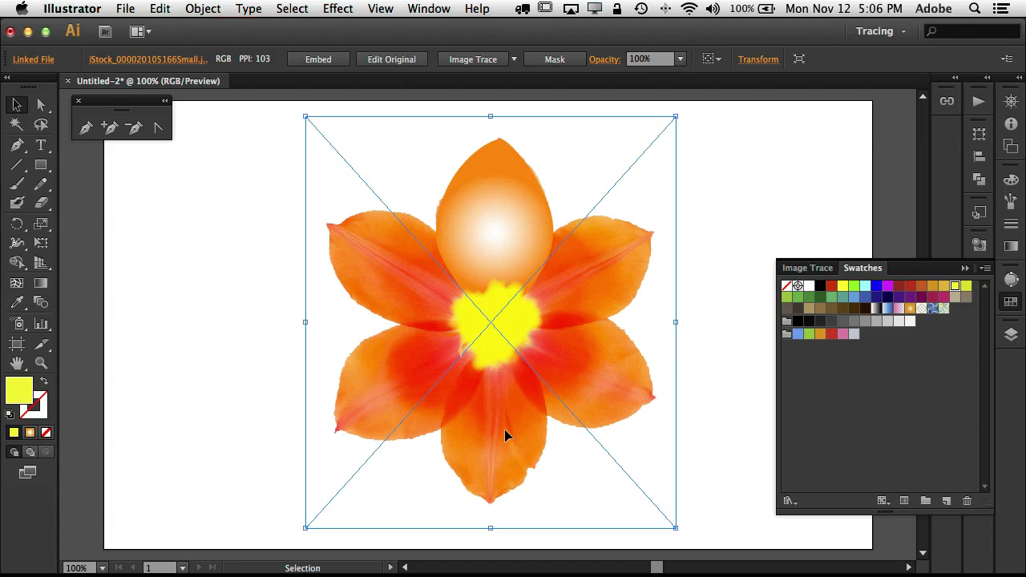
{"action": "key", "text": "Delete"}
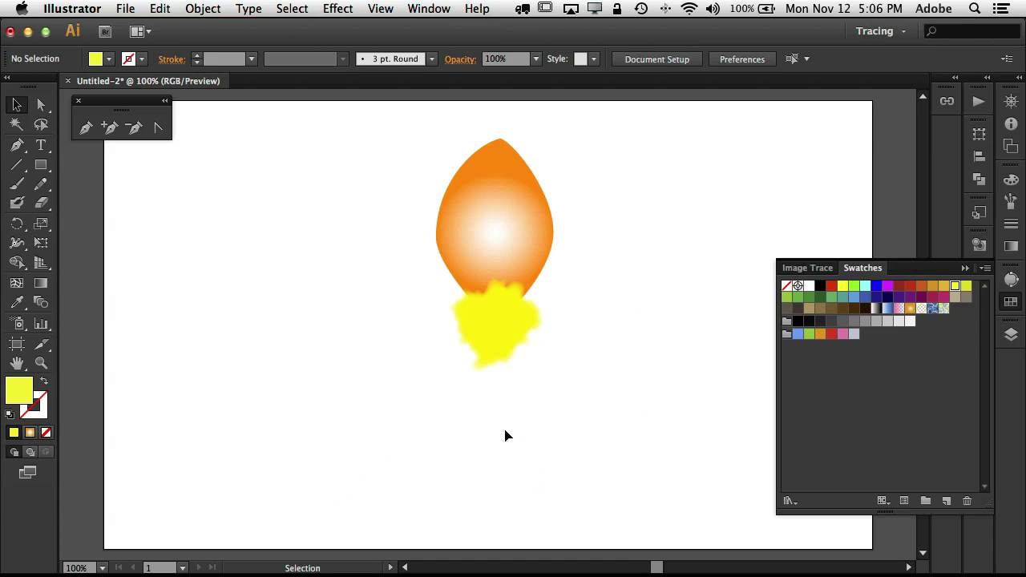
- Rotate a copy of the orange petal clockwise around its bottom anchor point so it forms the next petal of the flower
{"action": "left_click", "coordinate": [504, 214]}
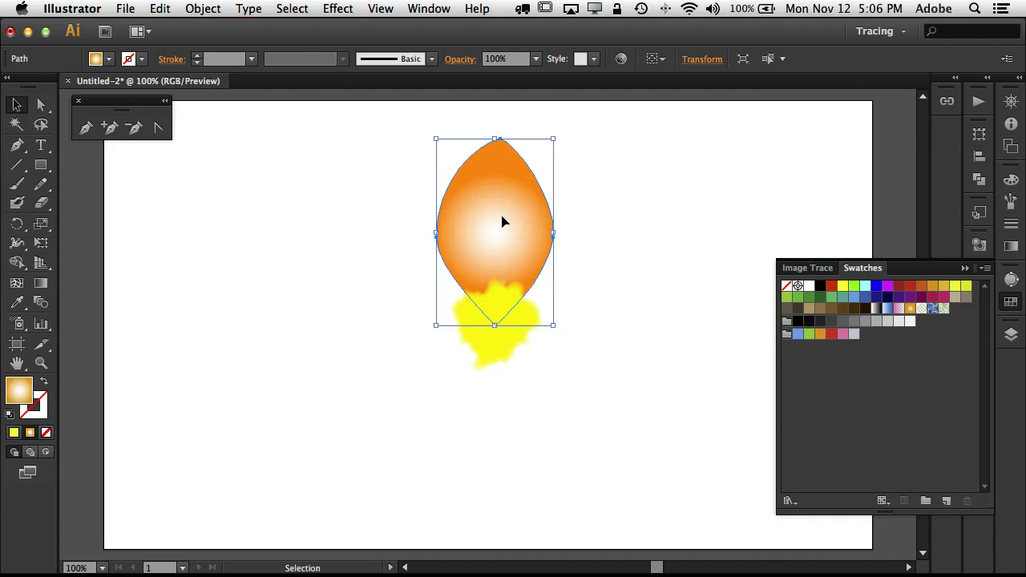
{"action": "left_click", "coordinate": [18, 226]}
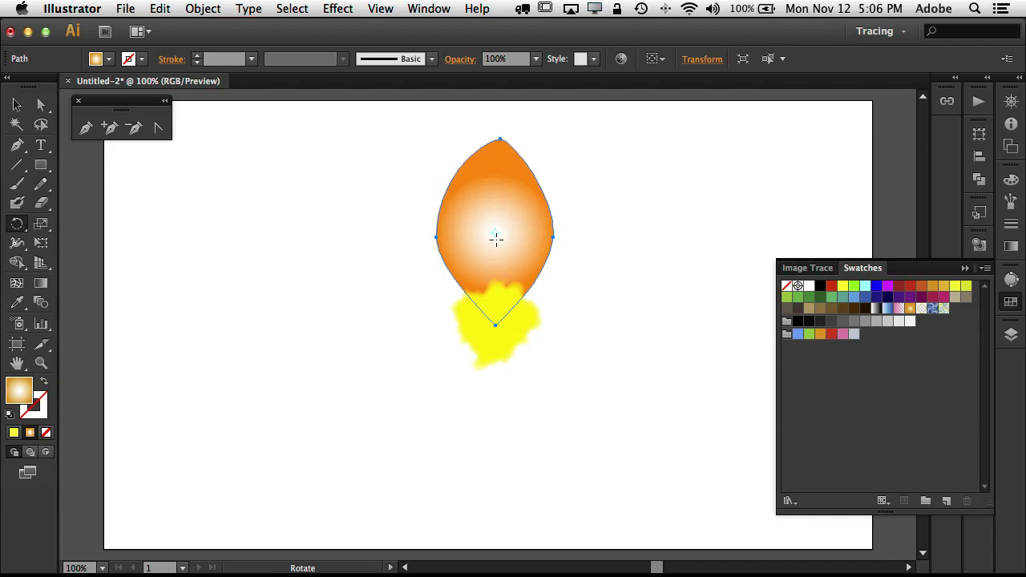
{"action": "left_click", "coordinate": [495, 324]}
{"action": "left_click_drag", "start_coordinate": [597, 260], "coordinate": [636, 361]}
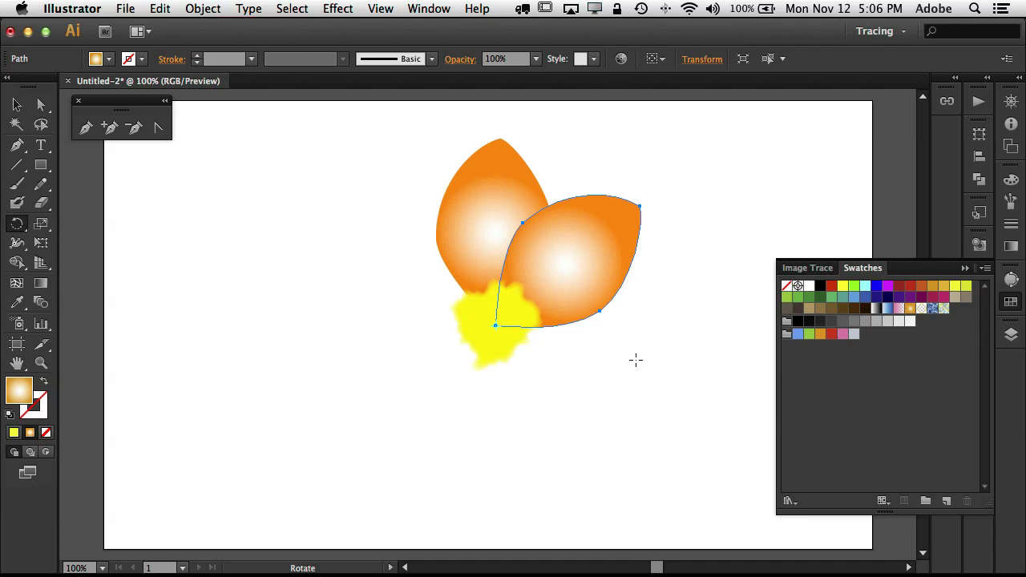
- Repeat the petal's rotated-copy transform around the yellow centre until the petals complete the full circle of the flower
{"action": "left_click", "coordinate": [162, 10]}
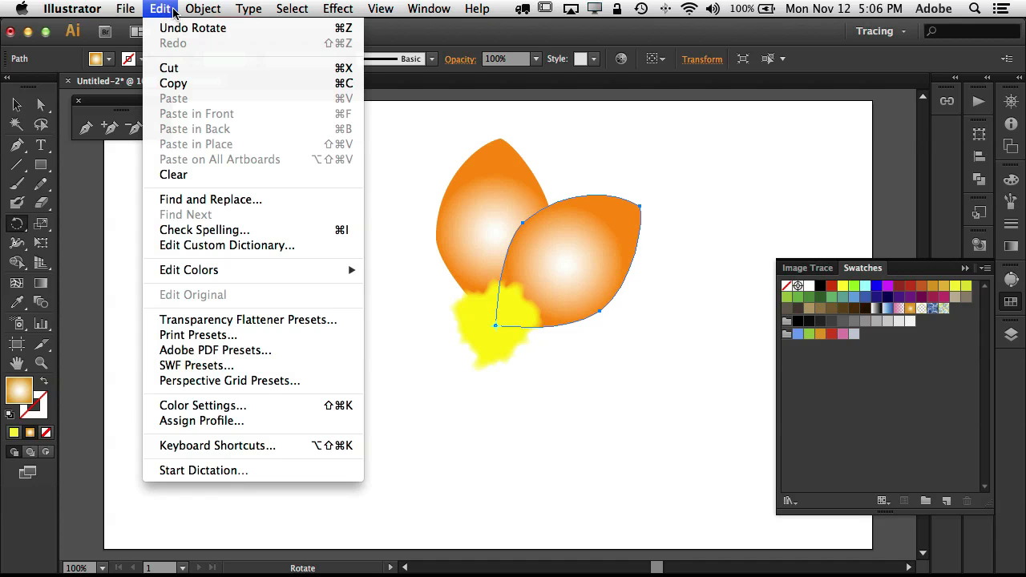
{"action": "mouse_move", "coordinate": [203, 9]}
{"action": "mouse_move", "coordinate": [312, 37]}
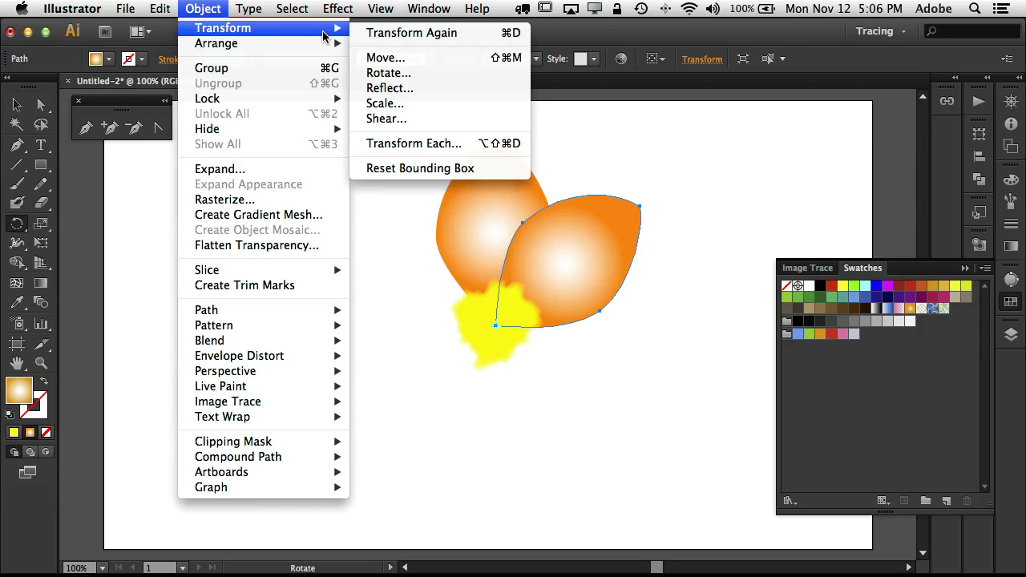
{"action": "left_click", "coordinate": [433, 35]}
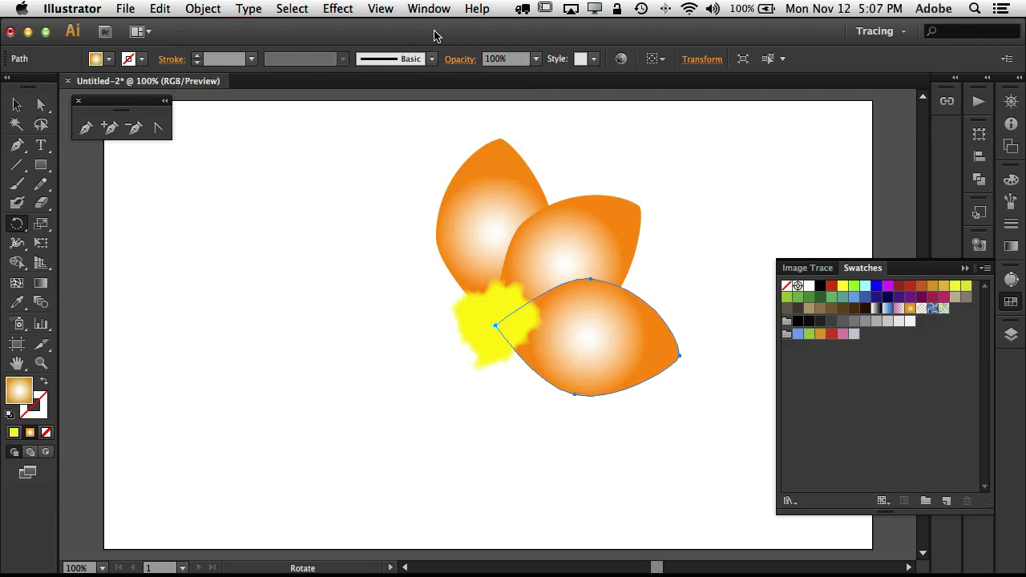
{"action": "key", "text": "ctrl+d"}
{"action": "key", "text": "ctrl+d"}
{"action": "key", "text": "ctrl+d"}
{"action": "key", "text": "ctrl+d"}
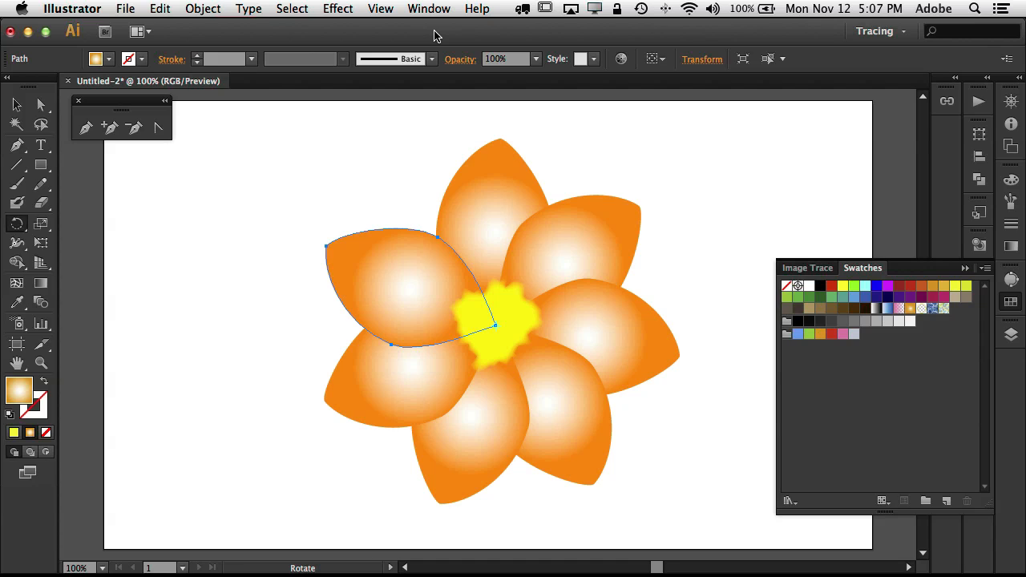
{"action": "key", "text": "v"}
{"action": "key", "text": "super+d"}
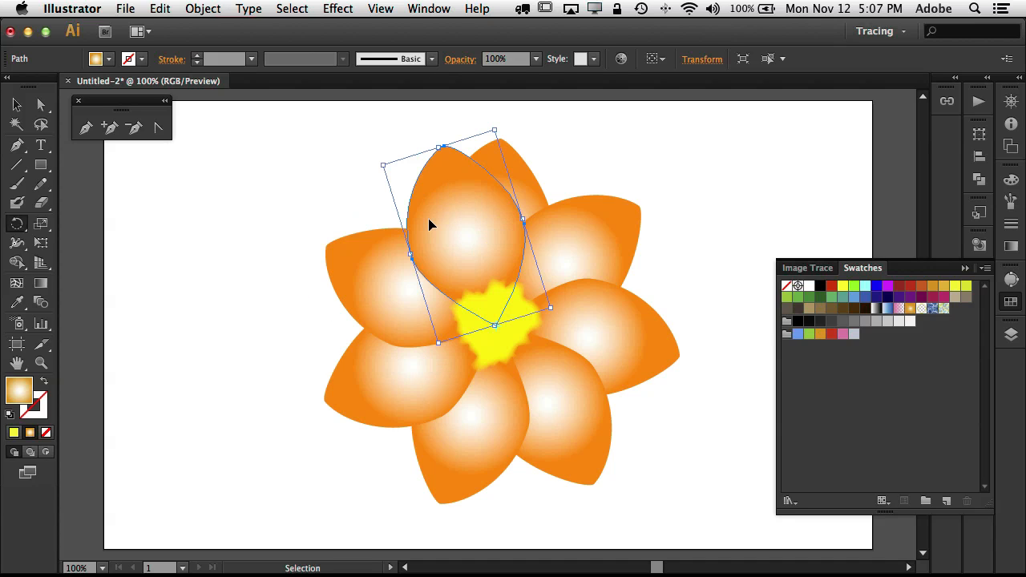
{"action": "key", "text": "super+z"}
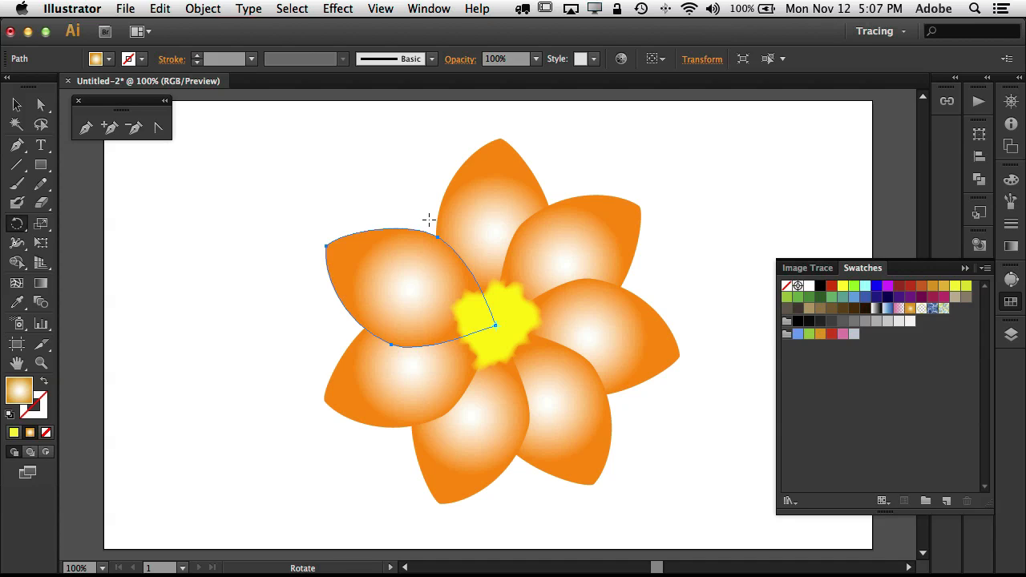
- Select the whole flower, move it to the artboard's left half, place a duplicate in the right half, and deselect
{"action": "key", "text": "super+a"}
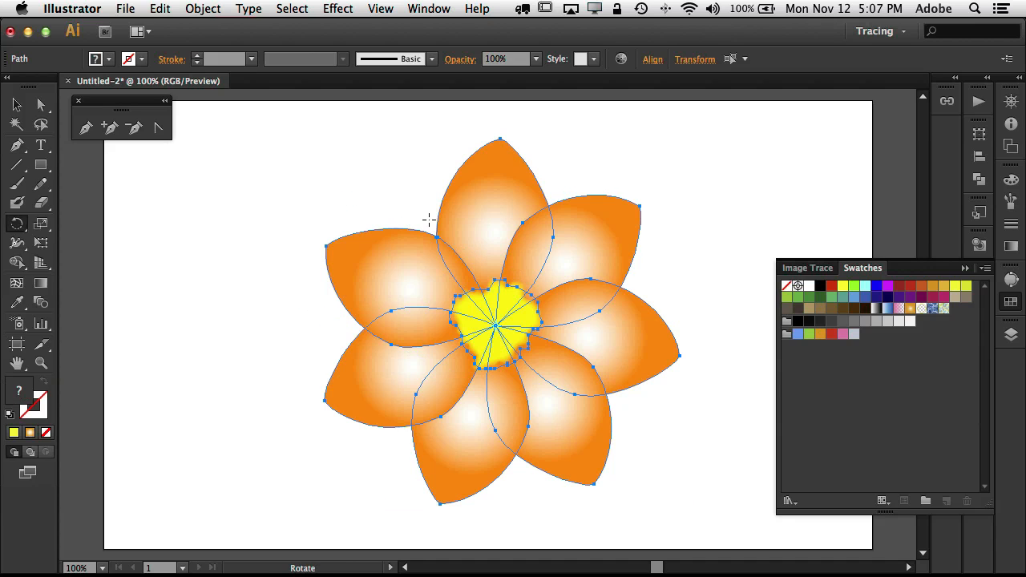
{"action": "key", "text": "v"}
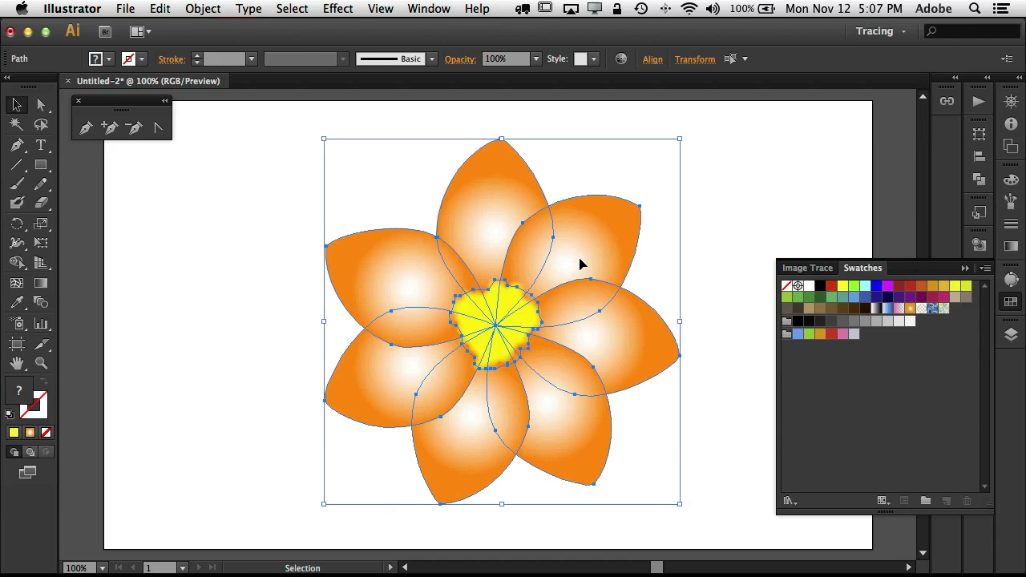
{"action": "left_click_drag", "start_coordinate": [580, 263], "coordinate": [759, 253]}
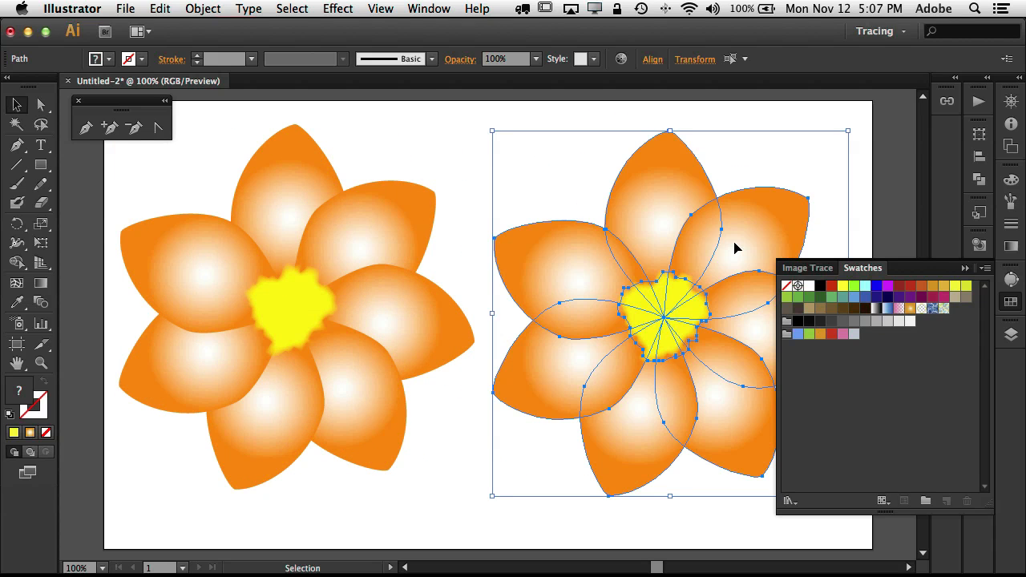
{"action": "left_click", "coordinate": [467, 189]}
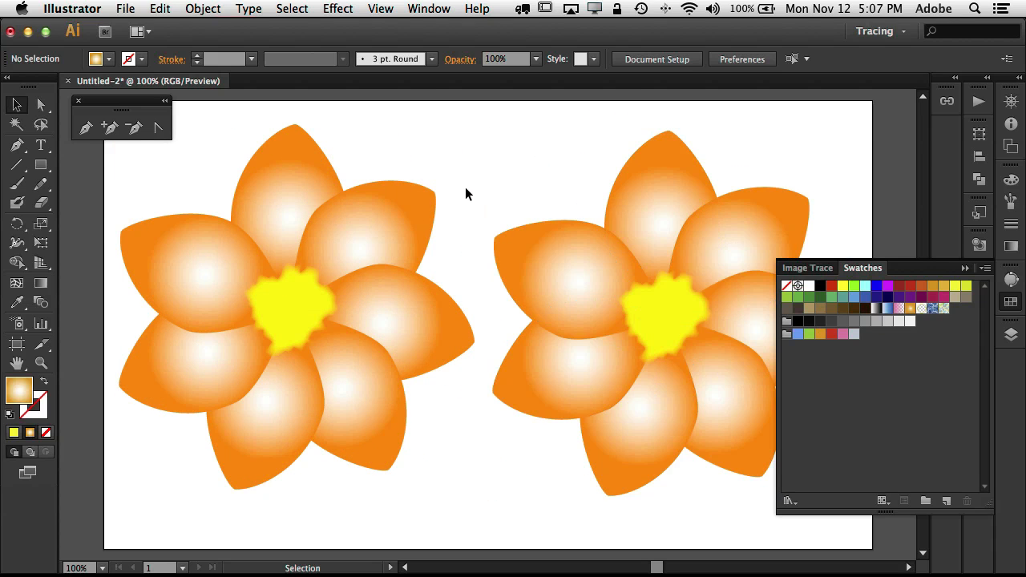
- Delete the duplicate flower's yellow centre and merge all its petals into one shape with the Shape Builder tool
{"action": "left_click", "coordinate": [659, 311]}
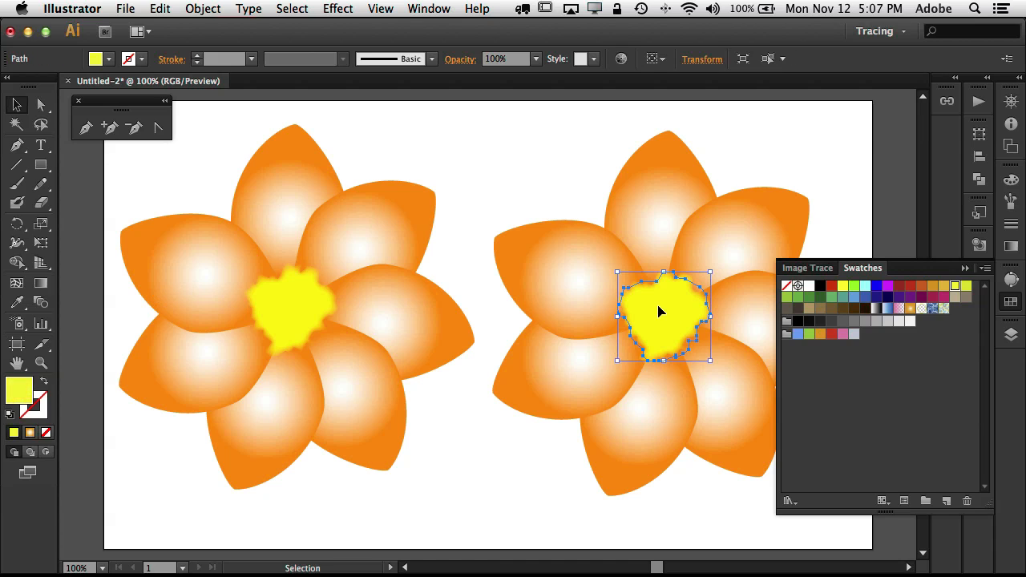
{"action": "key", "text": "Delete"}
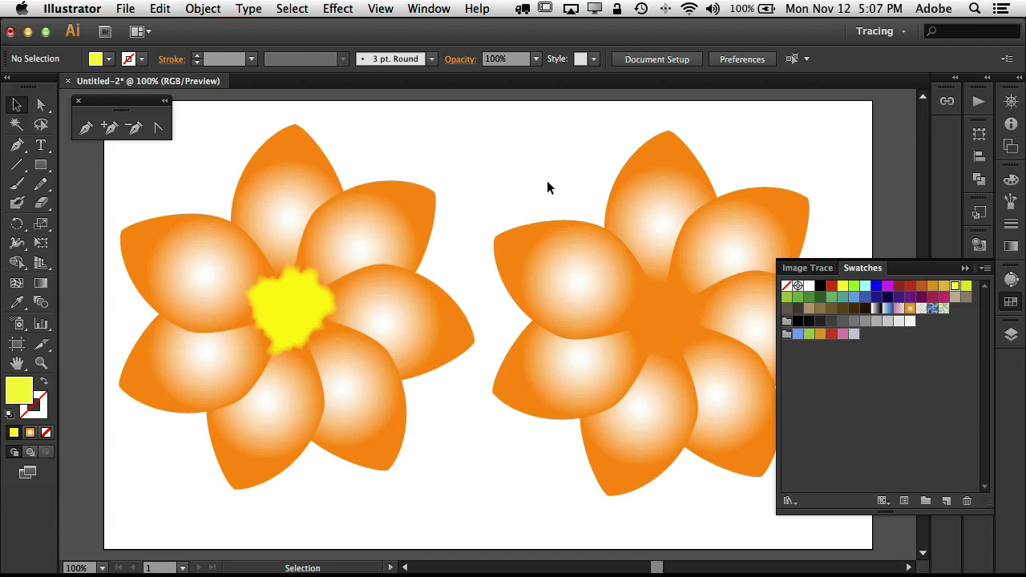
{"action": "left_click_drag", "start_coordinate": [510, 138], "coordinate": [751, 443]}
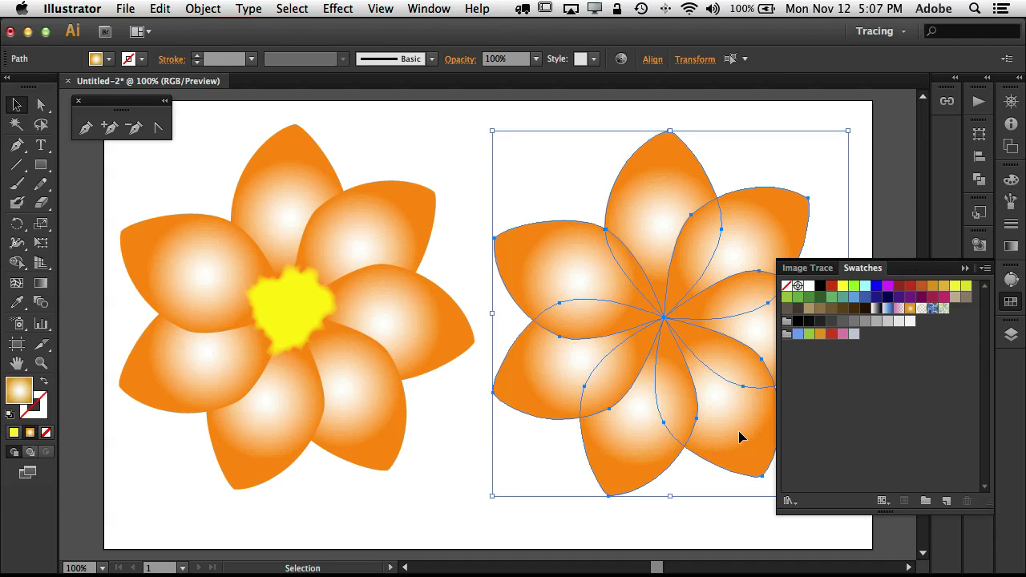
{"action": "left_click", "coordinate": [16, 263]}
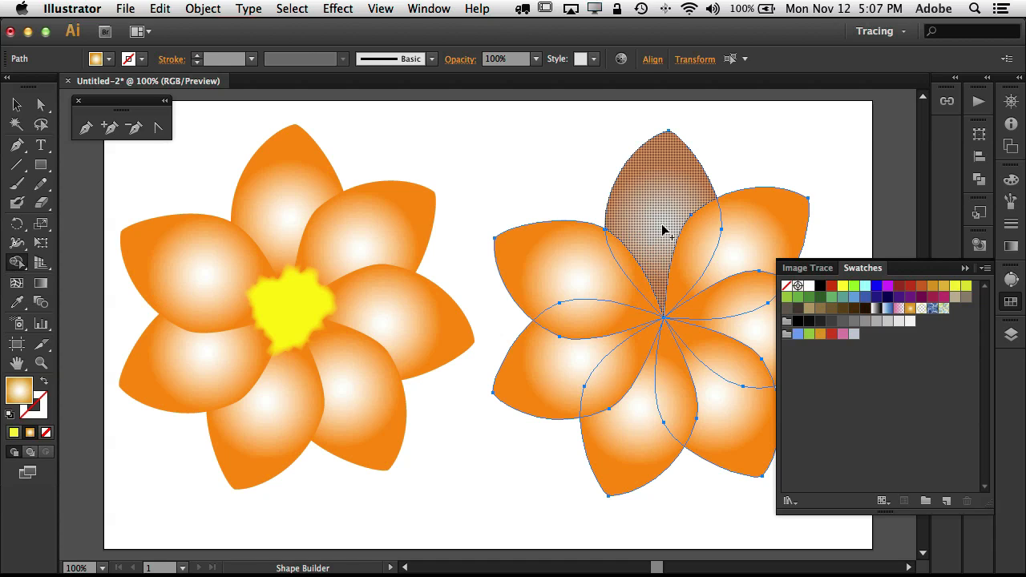
{"action": "mouse_move", "coordinate": [609, 277]}
{"action": "left_mouse_down"}
{"action": "mouse_move", "coordinate": [685, 275]}
{"action": "mouse_move", "coordinate": [718, 299]}
{"action": "mouse_move", "coordinate": [712, 352]}
{"action": "mouse_move", "coordinate": [685, 382]}
{"action": "mouse_move", "coordinate": [643, 368]}
{"action": "mouse_move", "coordinate": [587, 315]}
{"action": "left_mouse_up"}
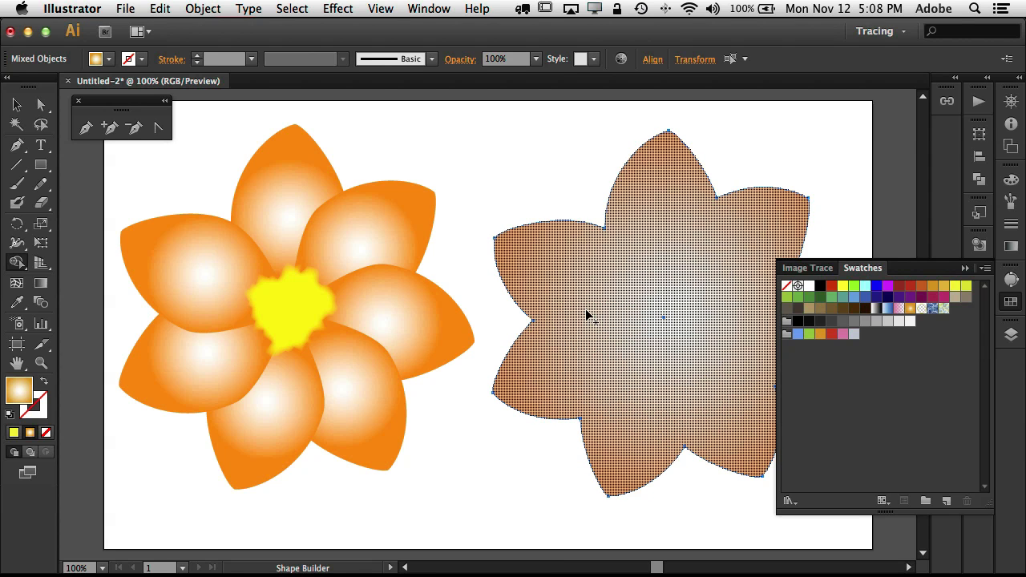
- Remove the merged flower's fill and give its outline a light green stroke (2AFF97)
{"action": "left_click", "coordinate": [17, 105]}
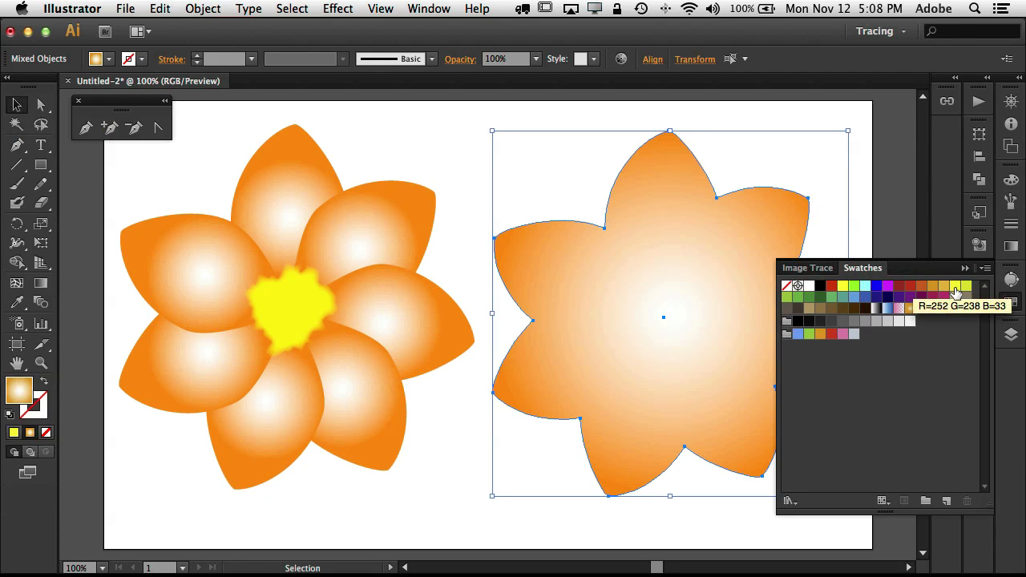
{"action": "left_click", "coordinate": [44, 433]}
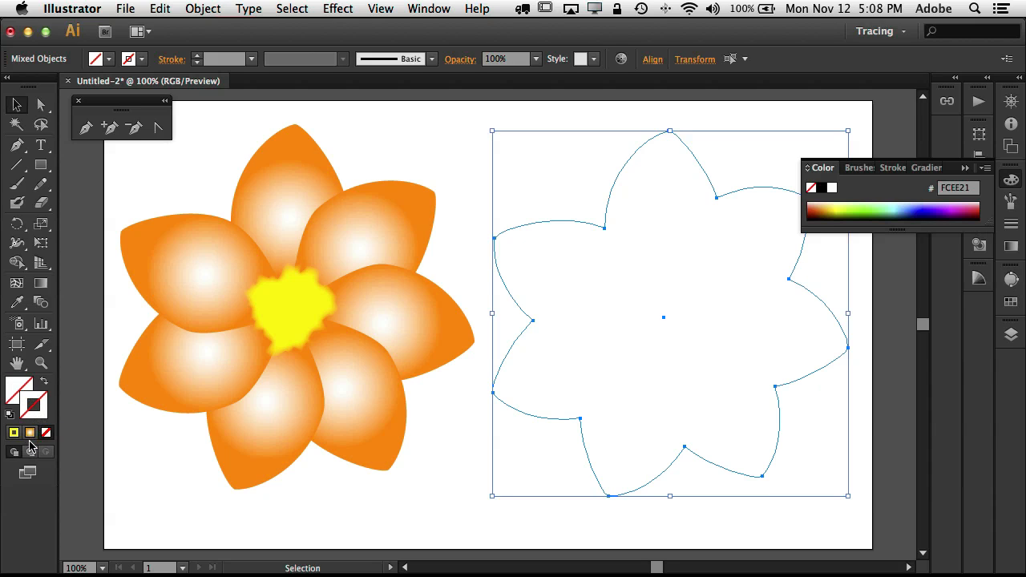
{"action": "left_click", "coordinate": [876, 206]}
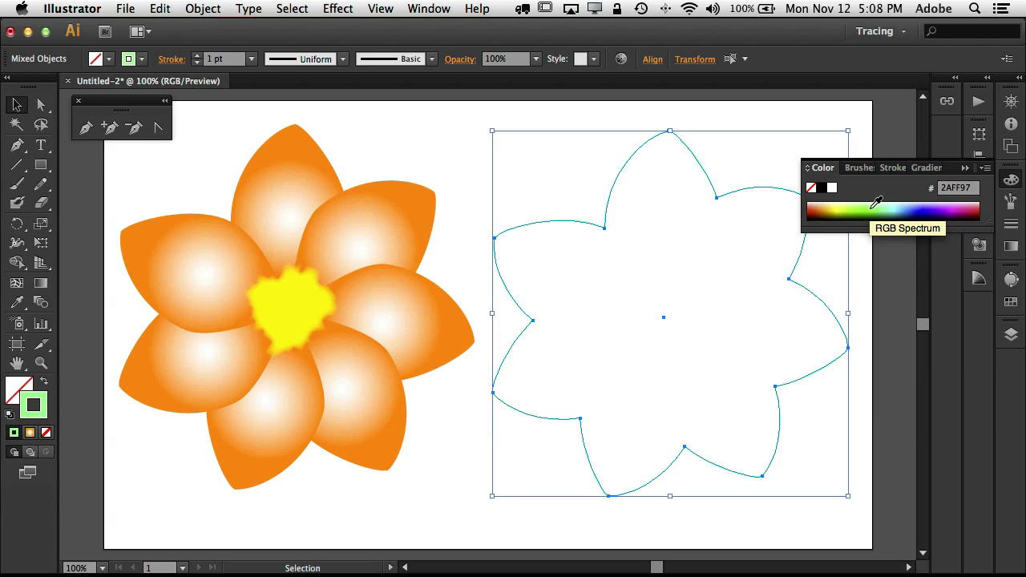
- Copy the green flower outline, switch to InDesign and paste it into the blank document
{"action": "key", "text": "super"}
{"action": "left_click", "coordinate": [159, 8]}
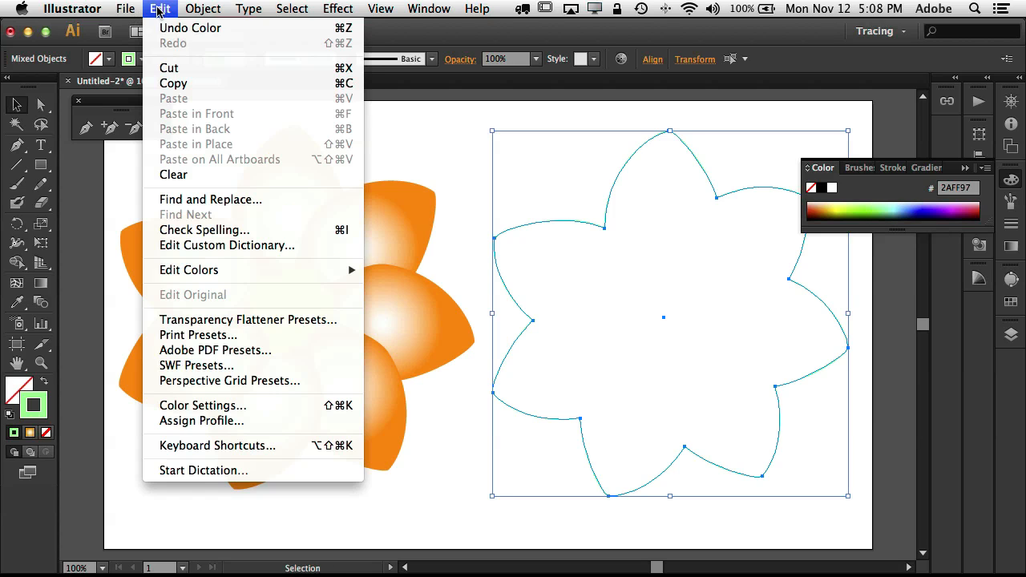
{"action": "left_click", "coordinate": [200, 85]}
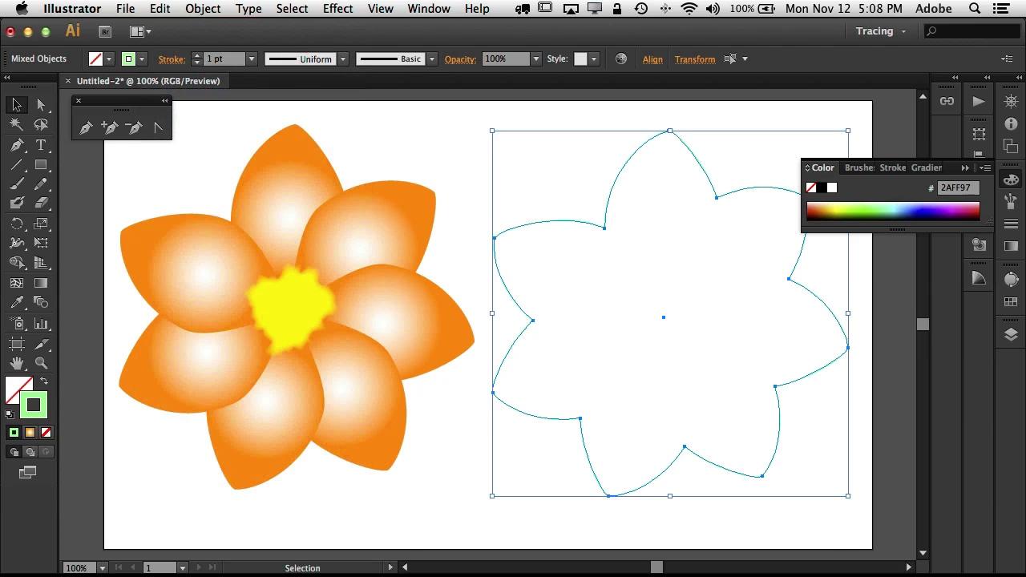
{"action": "mouse_move", "coordinate": [367, 561]}
{"action": "left_click", "coordinate": [309, 556]}
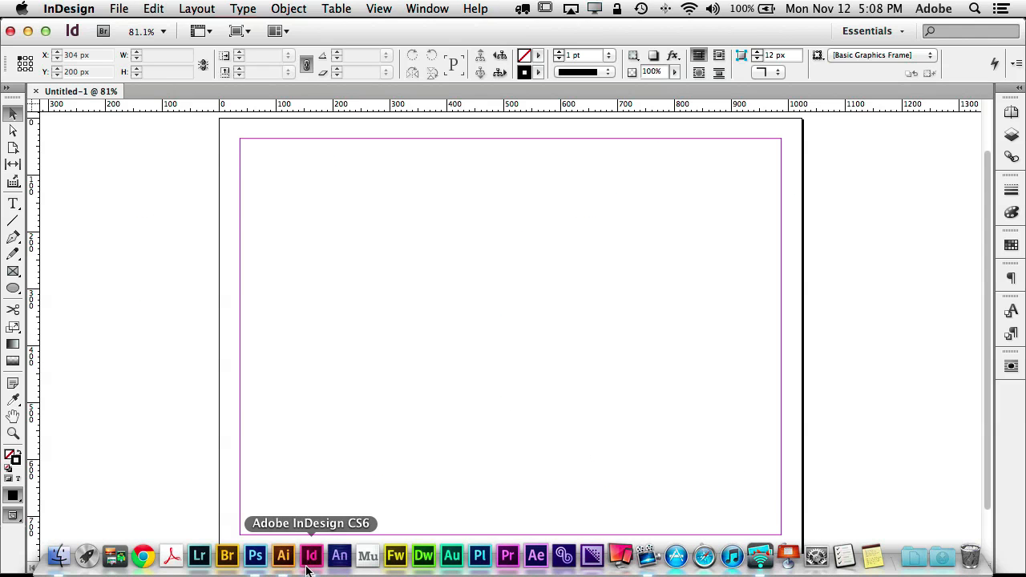
{"action": "left_click", "coordinate": [157, 9]}
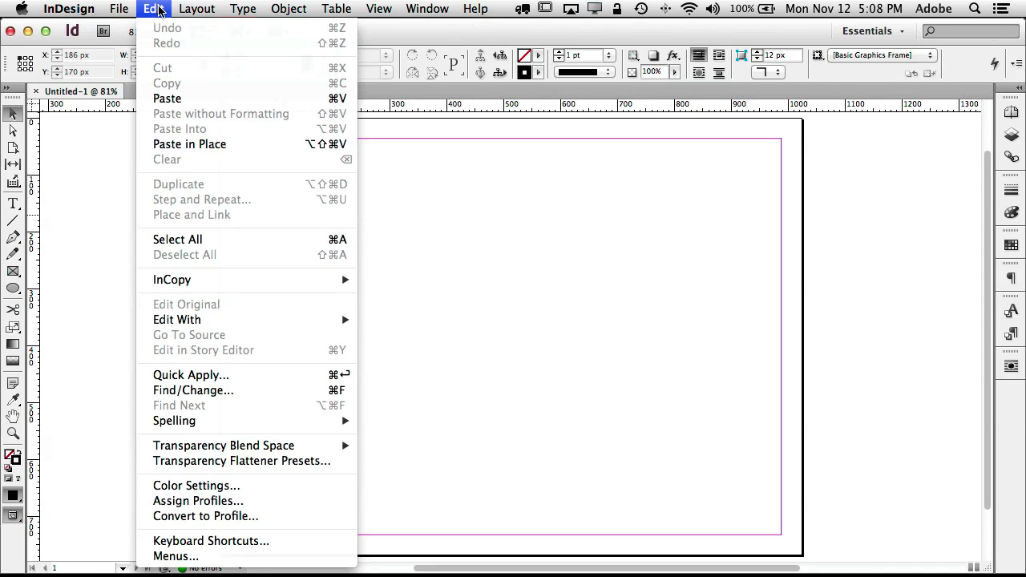
{"action": "left_click", "coordinate": [188, 98]}
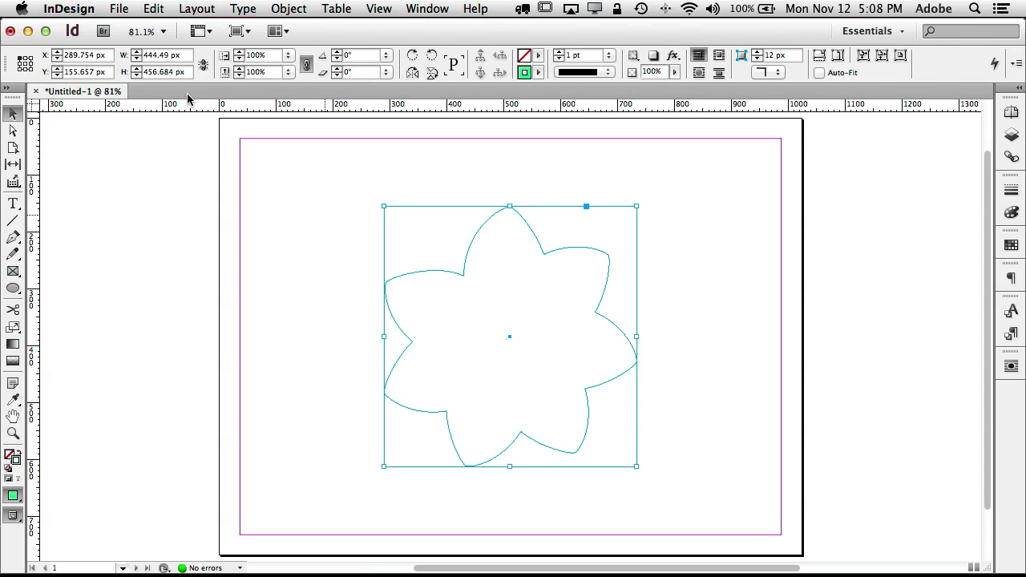
- Preview photos in the Beauty Porfolio folder under Demo Files > Photos and place GinaJ2-162-Edit.jpg inside the flower outline
{"action": "left_click", "coordinate": [125, 10]}
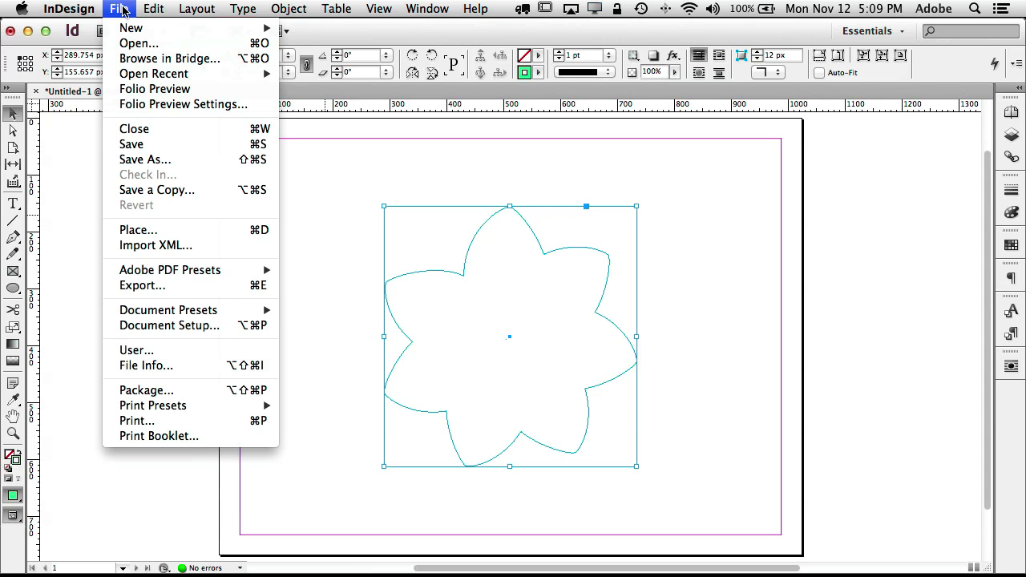
{"action": "left_click", "coordinate": [170, 230]}
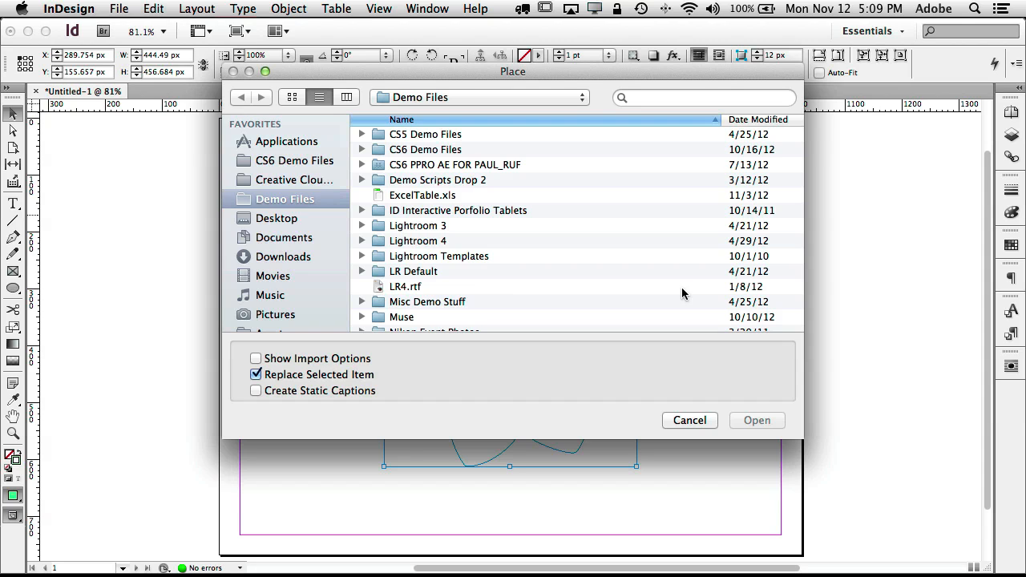
{"action": "scroll", "coordinate": [683, 294], "scroll_direction": "down", "scroll_amount": 5}
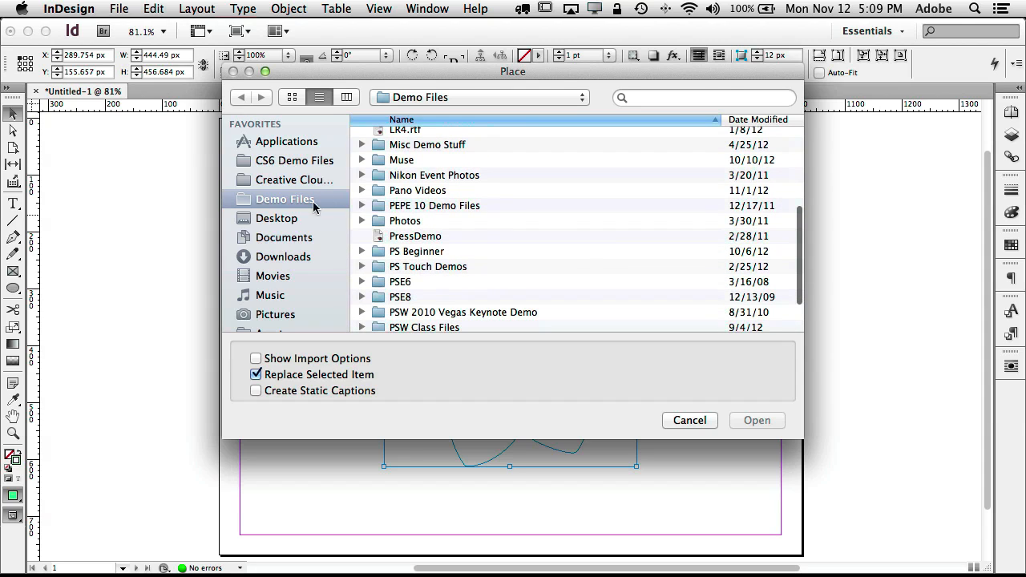
{"action": "double_click", "coordinate": [401, 222]}
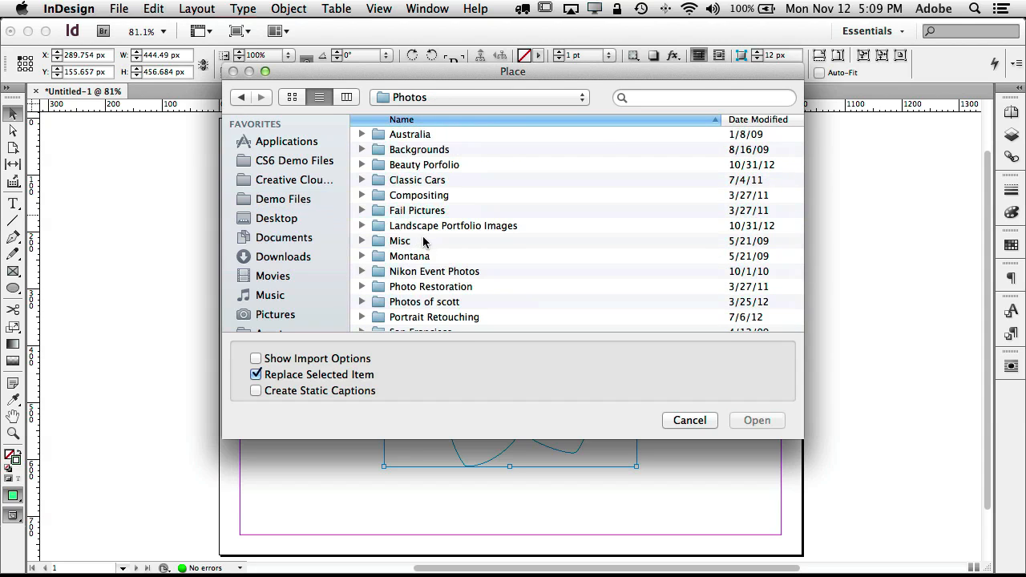
{"action": "double_click", "coordinate": [421, 165]}
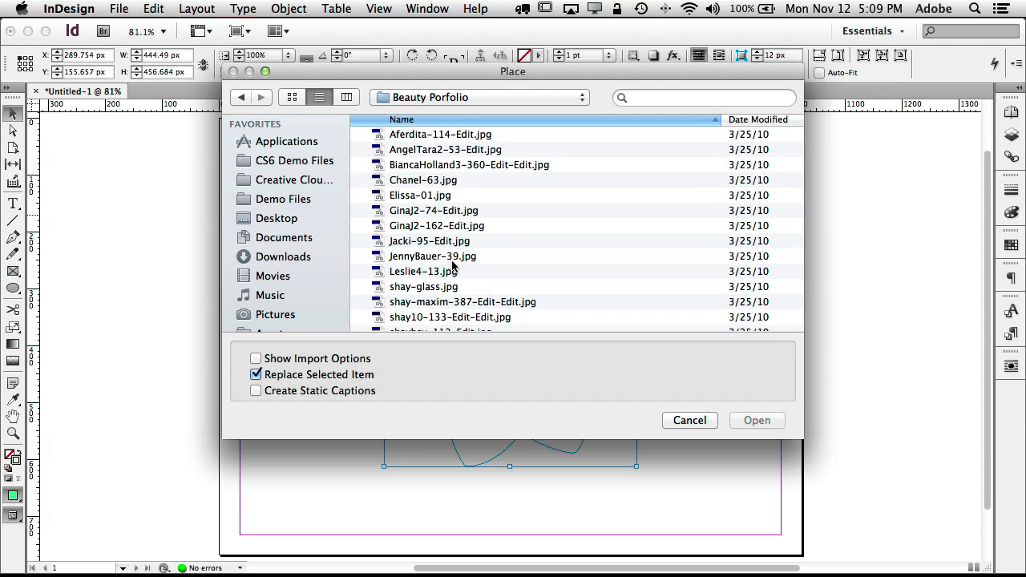
{"action": "left_click", "coordinate": [430, 213]}
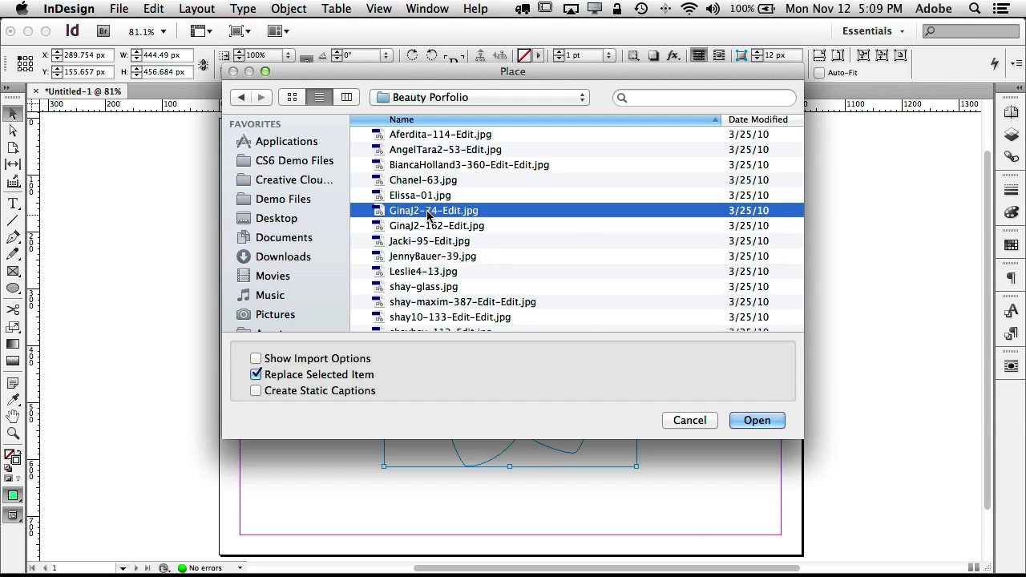
{"action": "key", "text": "space"}
{"action": "key", "text": "space"}
{"action": "left_click", "coordinate": [425, 225]}
{"action": "key", "text": "space"}
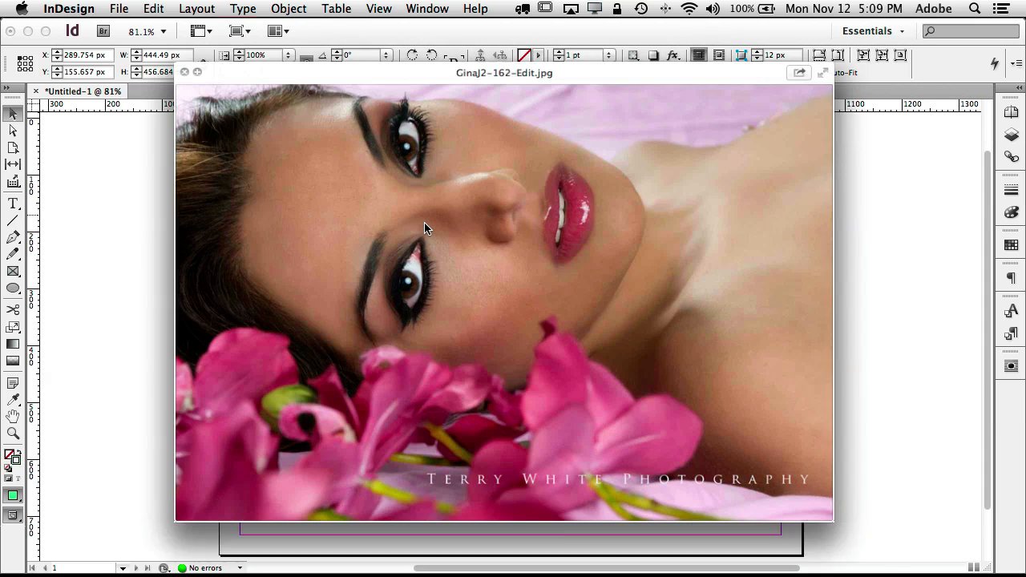
{"action": "key", "text": "space"}
{"action": "left_click", "coordinate": [746, 422]}
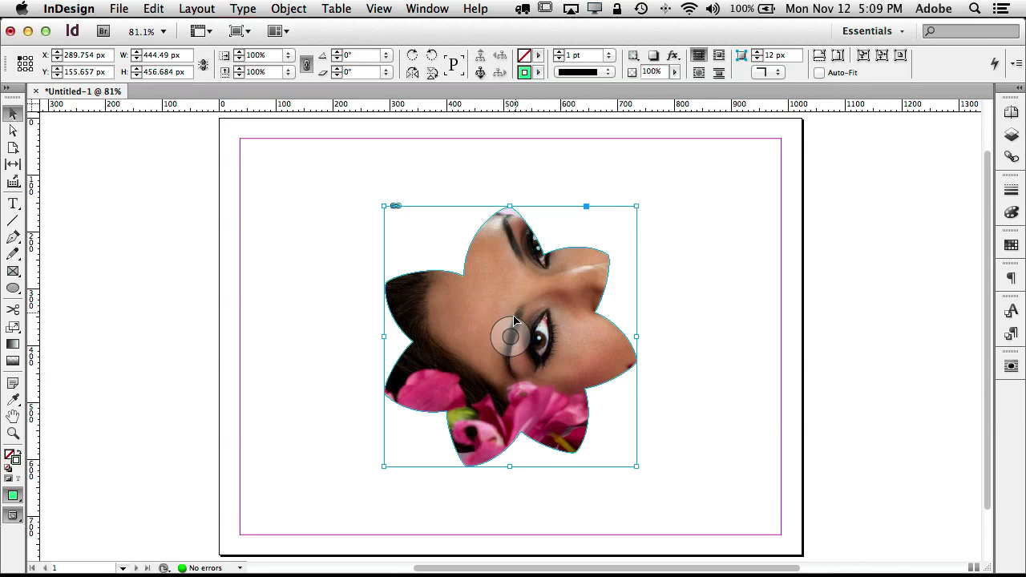
- Reposition the placed photo within the flower frame with the content grabber, shifting the face toward the upper left
{"action": "mouse_move", "coordinate": [510, 332]}
{"action": "left_mouse_down"}
{"action": "mouse_move", "coordinate": [487, 329]}
{"action": "mouse_move", "coordinate": [505, 338]}
{"action": "left_mouse_up"}
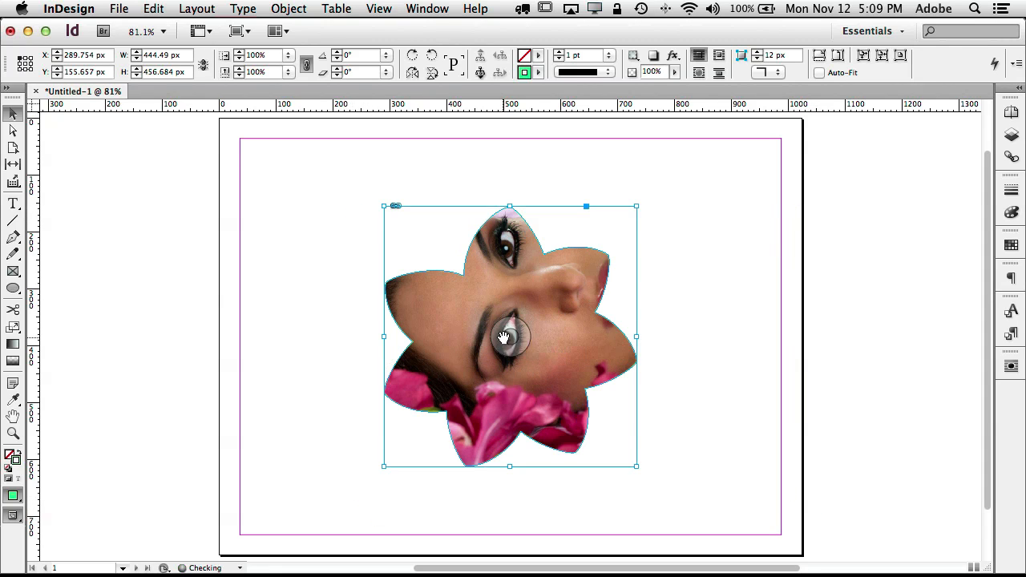
{"action": "left_click", "coordinate": [671, 301]}
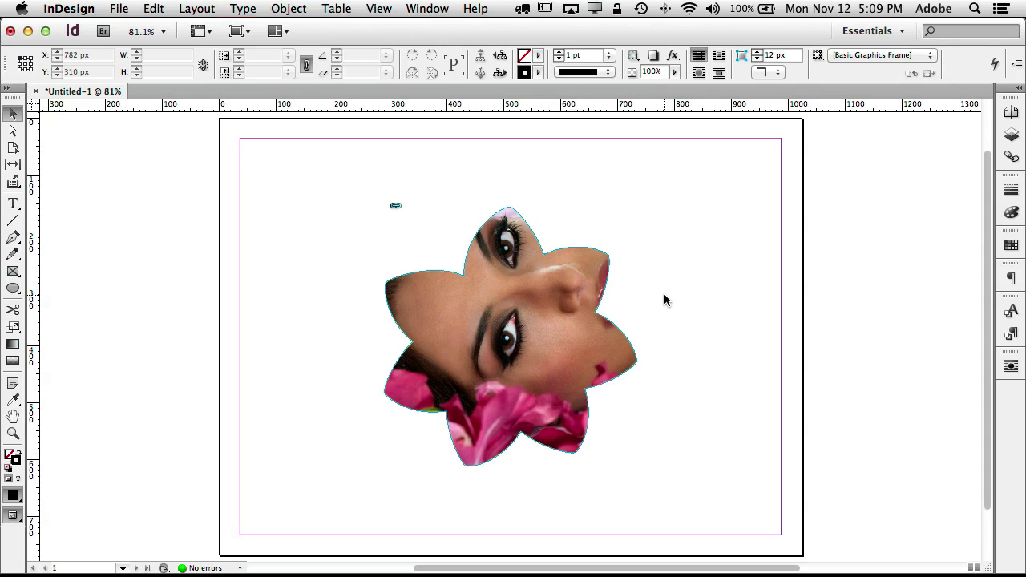
{"action": "mouse_move", "coordinate": [510, 299]}
{"action": "mouse_move", "coordinate": [511, 335]}
{"action": "left_mouse_down"}
{"action": "mouse_move", "coordinate": [495, 339]}
{"action": "mouse_move", "coordinate": [504, 332]}
{"action": "left_mouse_up"}
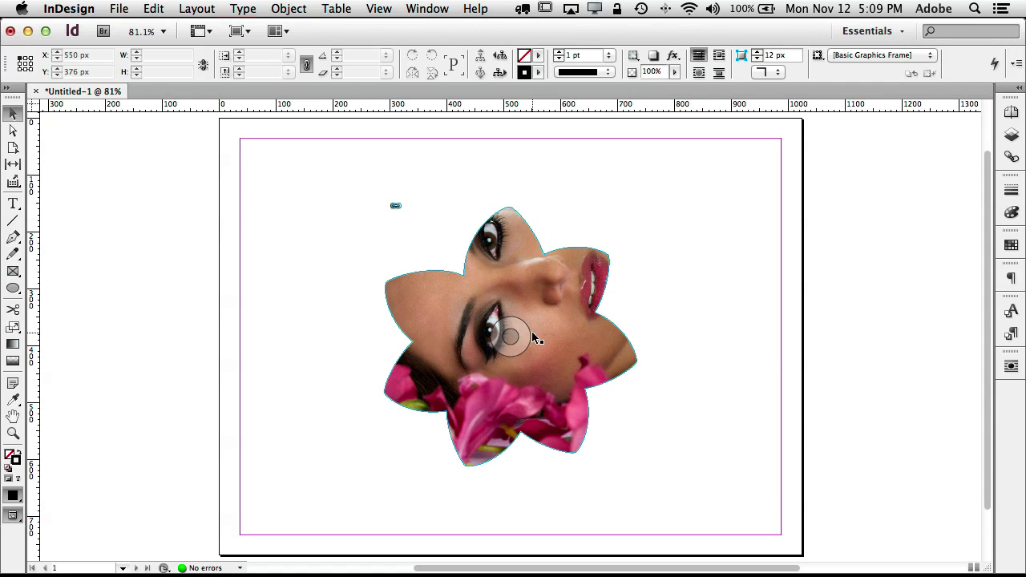
- Undo the photo's repositioning and its placement, back to the empty flower outline
{"action": "key", "text": "super+z"}
{"action": "key", "text": "super+z"}
{"action": "key", "text": "super+z"}
{"action": "key", "text": "super+z"}
{"action": "key", "text": "super+z"}
{"action": "key", "text": "super+z"}
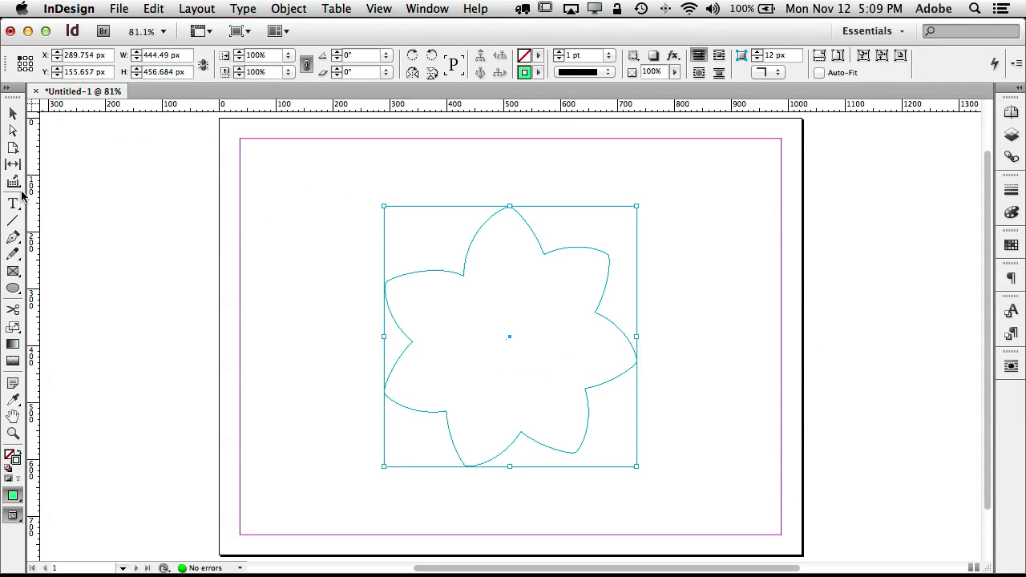
- Turn the flower outline into a text frame with the Type tool and fill it with placeholder text
{"action": "left_click", "coordinate": [11, 205]}
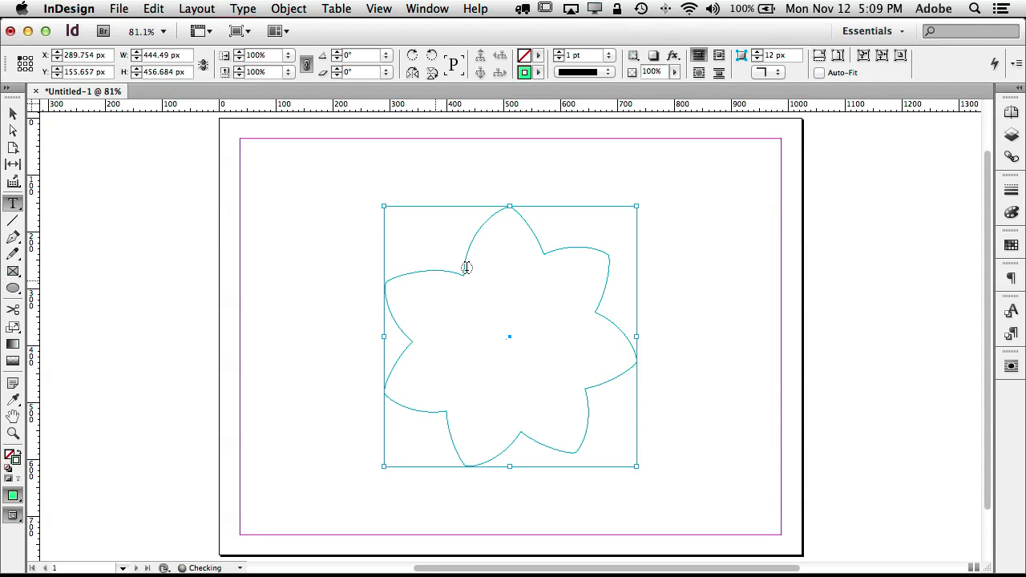
{"action": "left_click", "coordinate": [497, 243]}
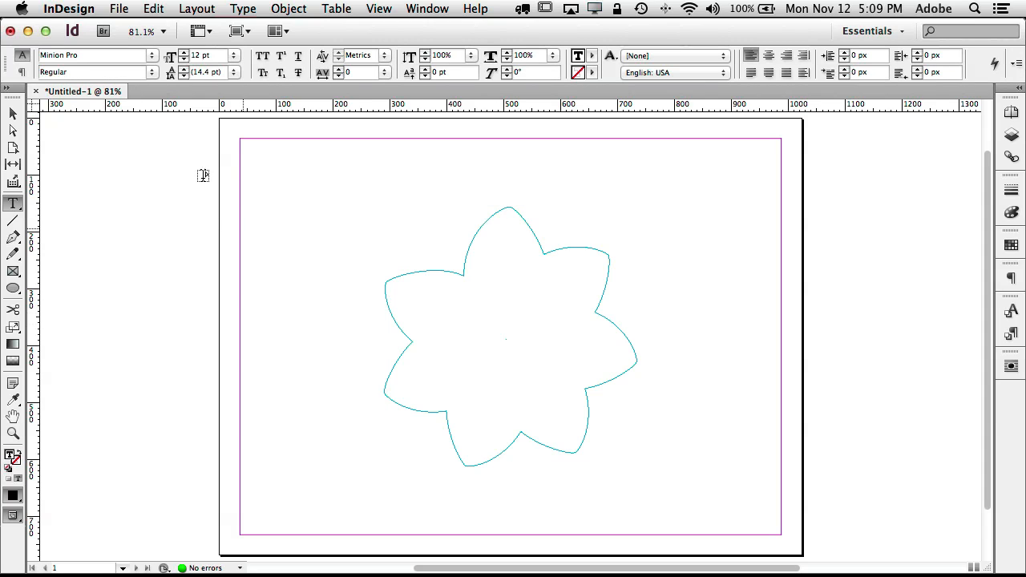
{"action": "left_click", "coordinate": [160, 8]}
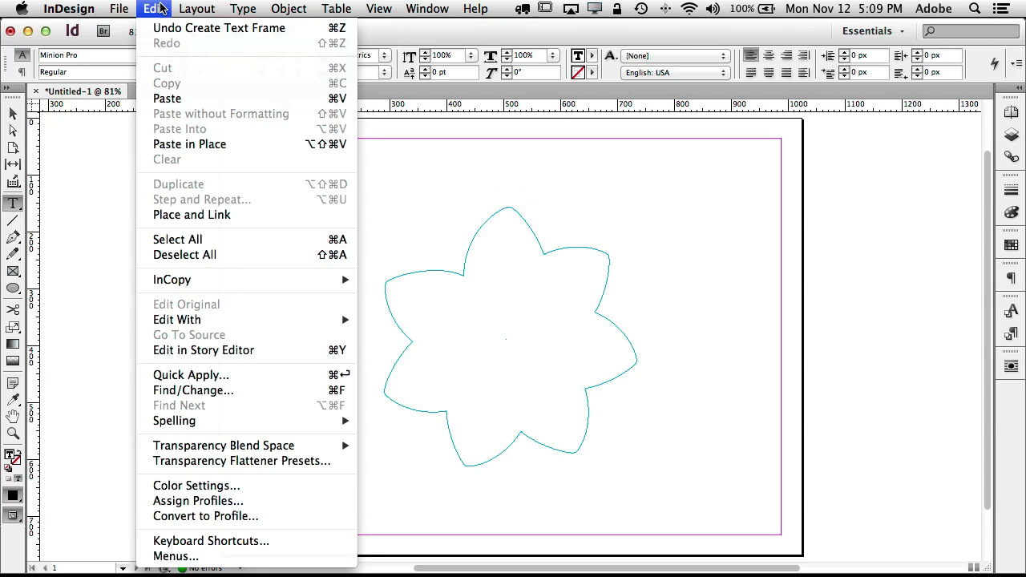
{"action": "mouse_move", "coordinate": [243, 8]}
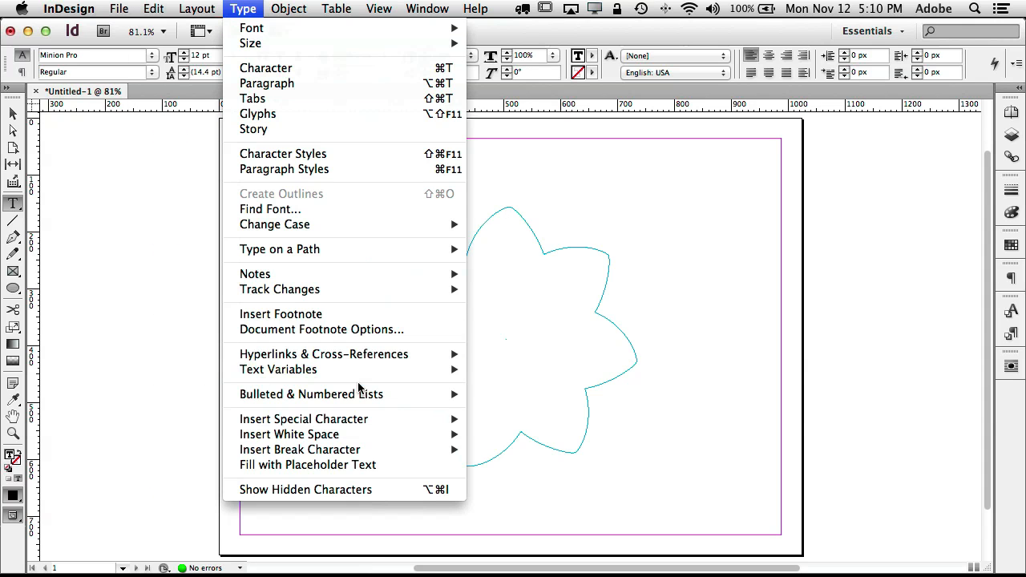
{"action": "left_click", "coordinate": [390, 465]}
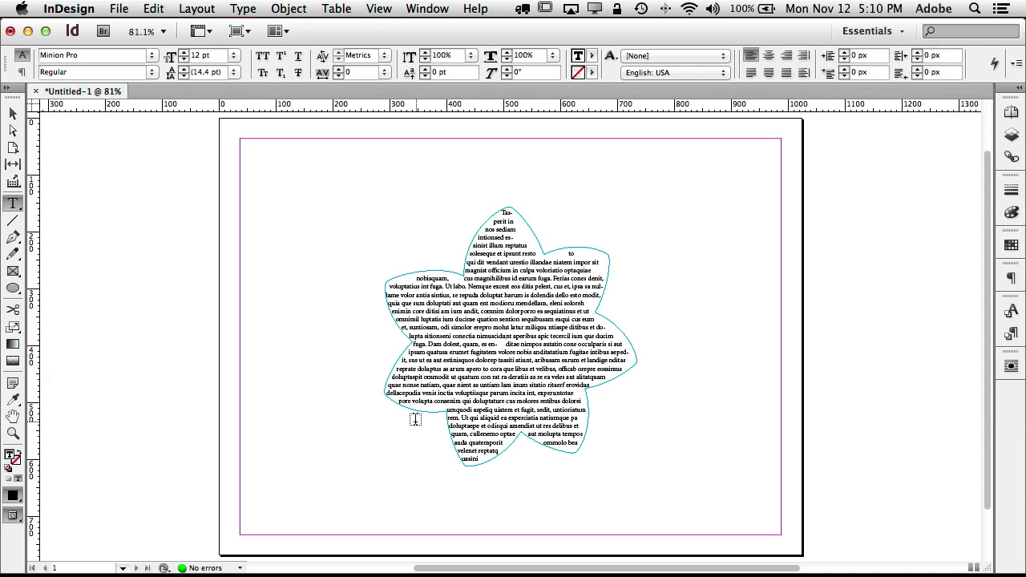
- Swap the flower frame's fill and stroke, set its fill to RGB Yellow at a much lighter tint, and deselect it
{"action": "scroll", "coordinate": [44, 152], "scroll_direction": "left", "scroll_amount": 4}
{"action": "left_click", "coordinate": [13, 114]}
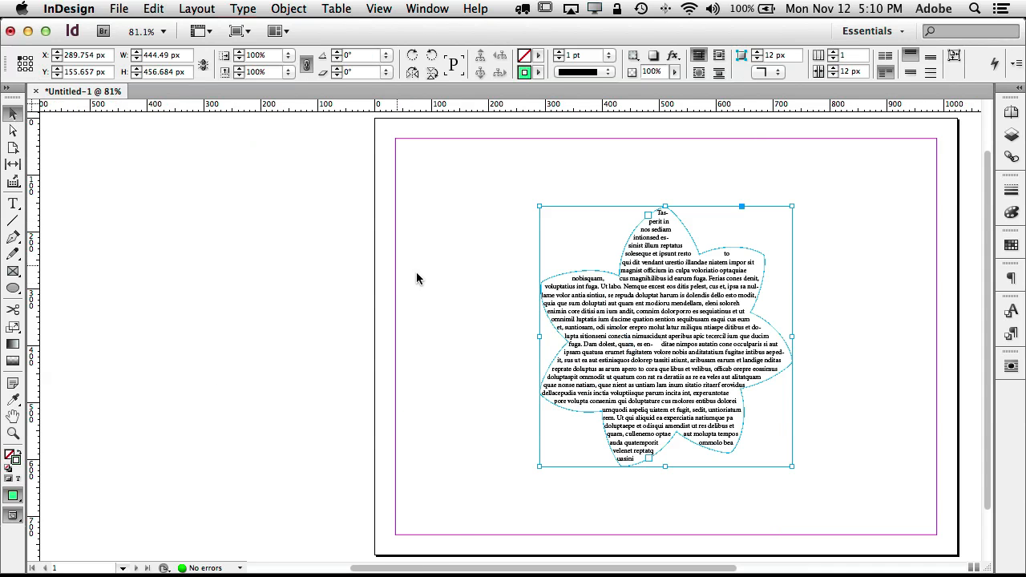
{"action": "left_click", "coordinate": [1011, 245]}
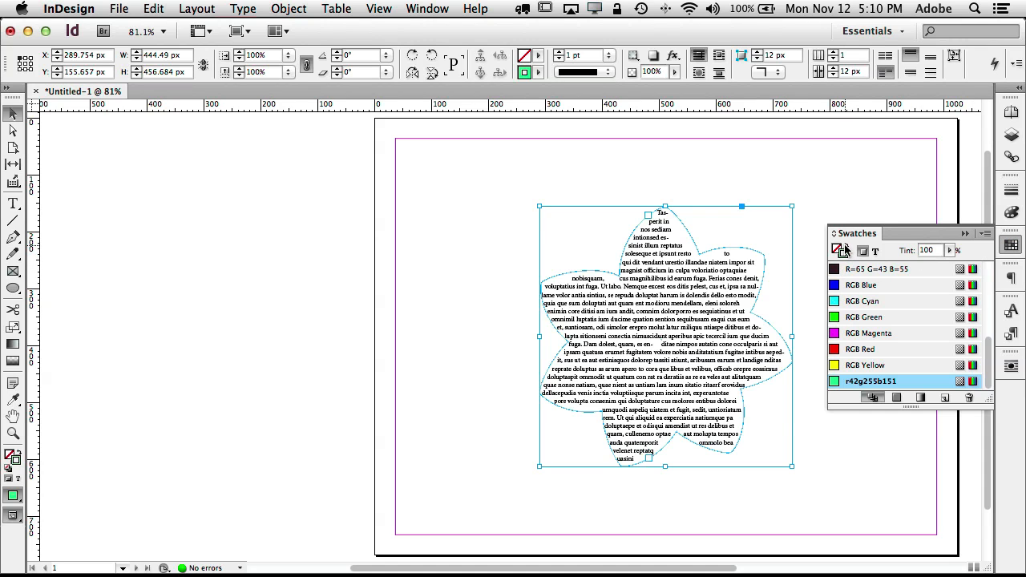
{"action": "left_click", "coordinate": [847, 248]}
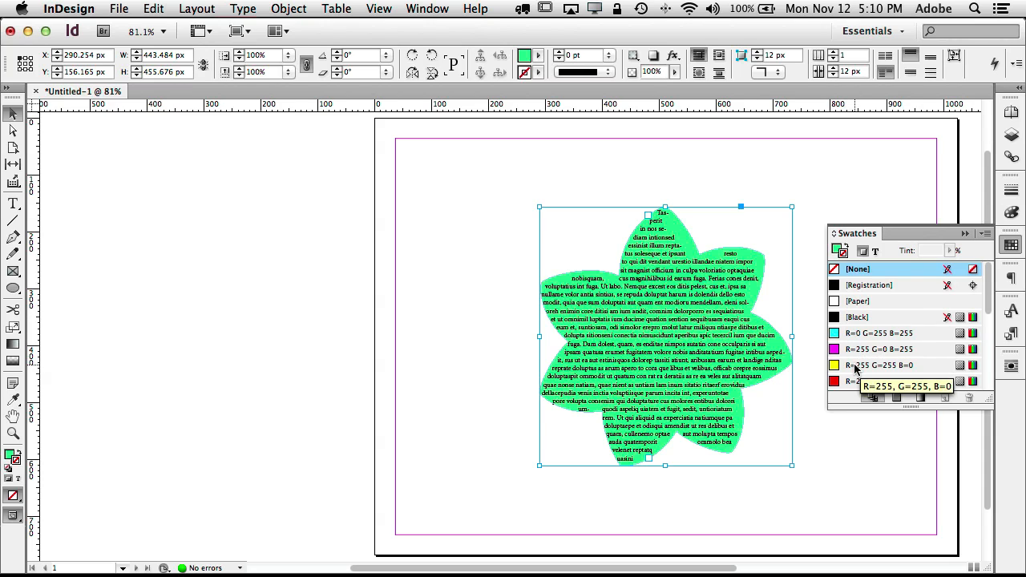
{"action": "left_click", "coordinate": [834, 252]}
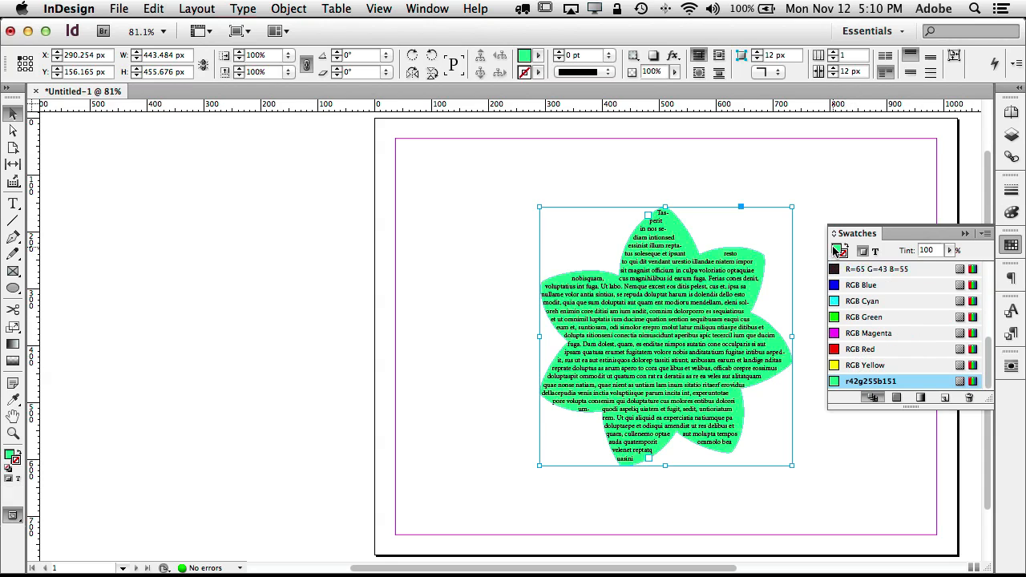
{"action": "left_click", "coordinate": [851, 364]}
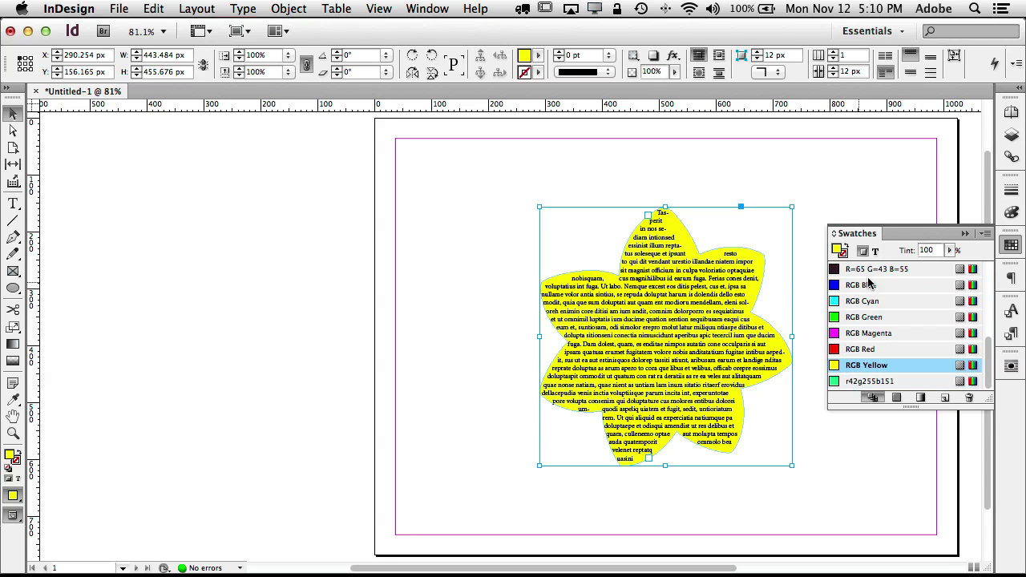
{"action": "left_click", "coordinate": [950, 250]}
{"action": "left_click_drag", "start_coordinate": [947, 266], "coordinate": [890, 269]}
{"action": "left_click", "coordinate": [826, 214]}
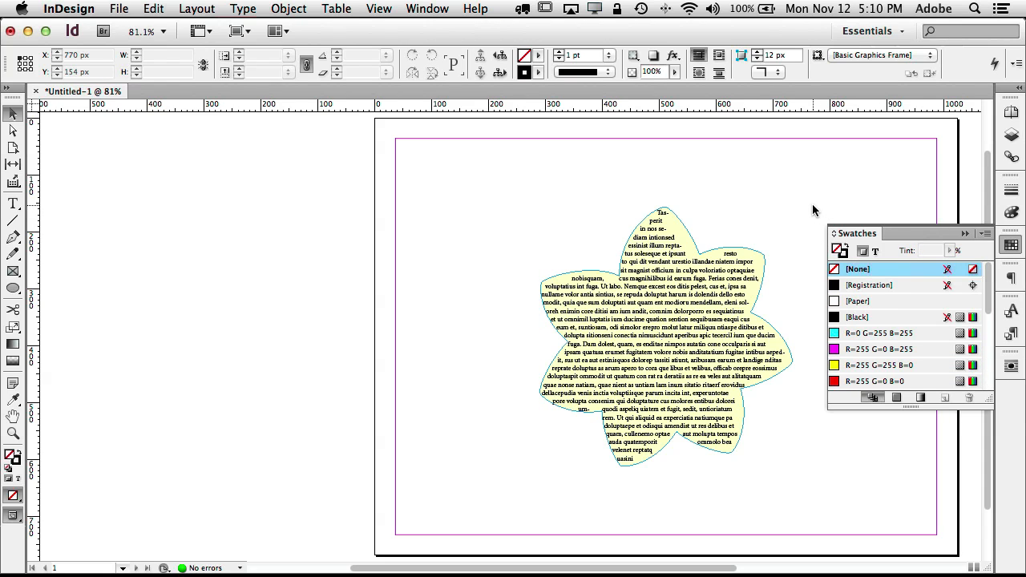
- Point out the Pen tool in InDesign, then switch to Photoshop with the football photo
{"action": "left_click", "coordinate": [14, 238]}
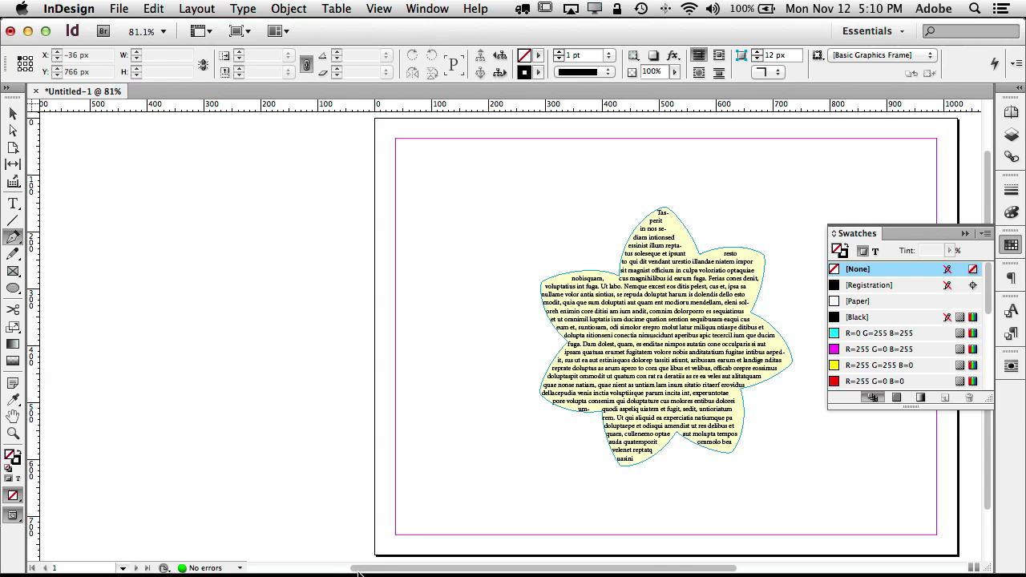
{"action": "mouse_move", "coordinate": [363, 571]}
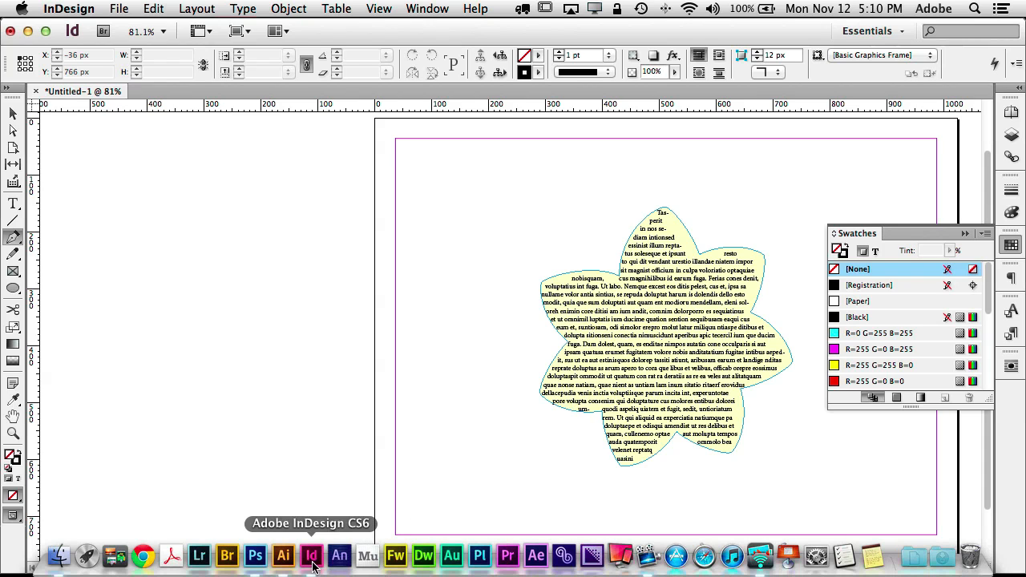
{"action": "left_click", "coordinate": [257, 561]}
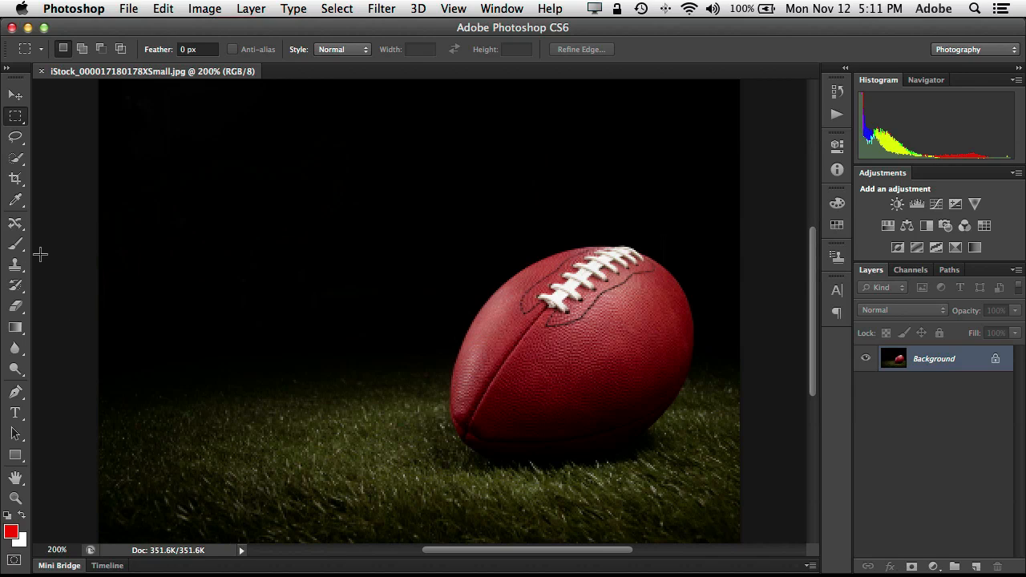
- Trace a closed path around the football with the Pen tool, placing curved anchor points along its edge
{"action": "left_click", "coordinate": [15, 392]}
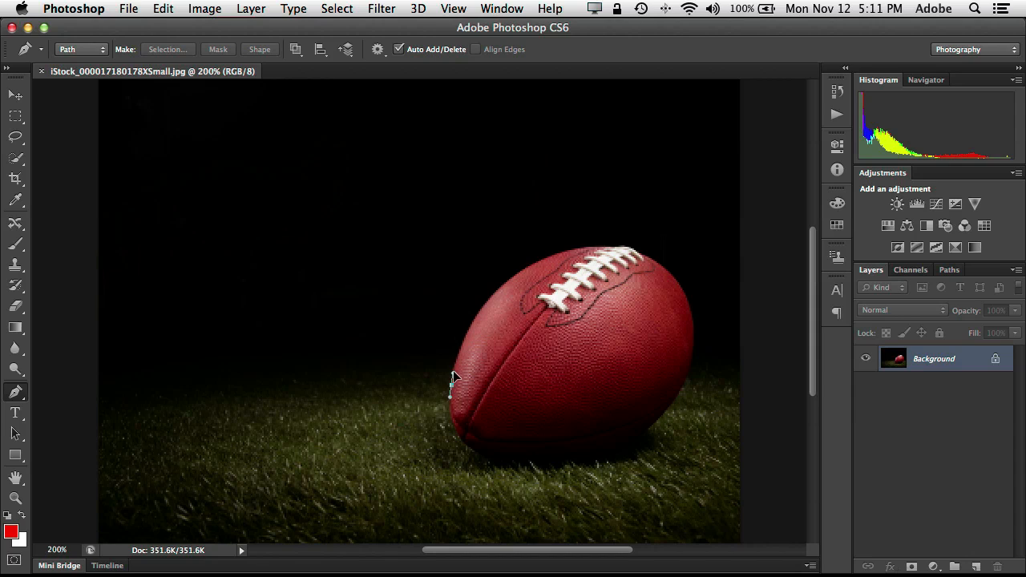
{"action": "left_click_drag", "start_coordinate": [455, 363], "coordinate": [456, 362]}
{"action": "left_click_drag", "start_coordinate": [489, 300], "coordinate": [514, 276]}
{"action": "left_click_drag", "start_coordinate": [582, 249], "coordinate": [688, 299]}
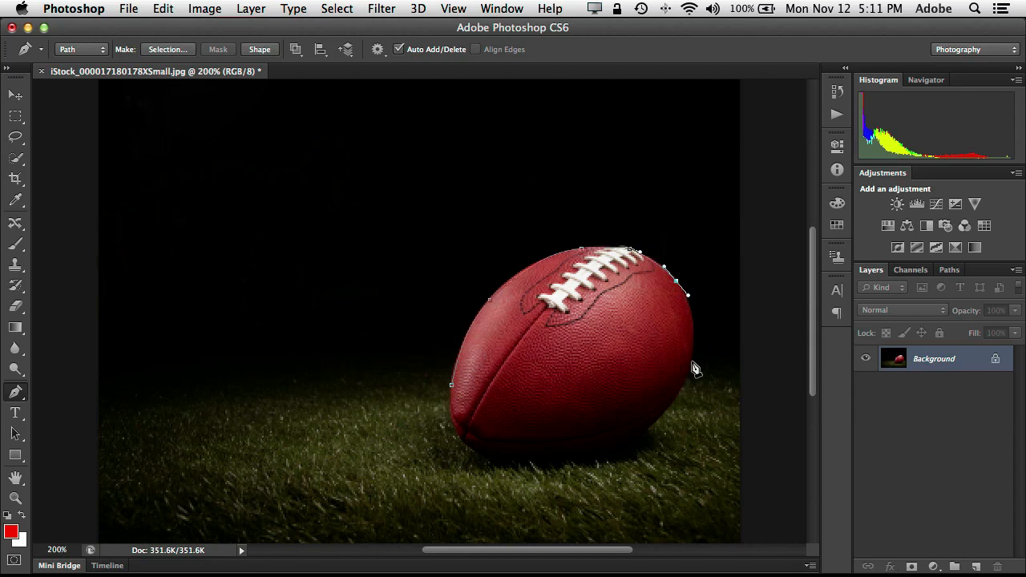
{"action": "left_click_drag", "start_coordinate": [694, 362], "coordinate": [685, 389]}
{"action": "left_click_drag", "start_coordinate": [651, 426], "coordinate": [631, 439]}
{"action": "left_click_drag", "start_coordinate": [576, 457], "coordinate": [563, 458]}
{"action": "left_click", "coordinate": [493, 463]}
{"action": "left_click_drag", "start_coordinate": [493, 465], "coordinate": [455, 432]}
{"action": "left_click_drag", "start_coordinate": [450, 385], "coordinate": [454, 382]}
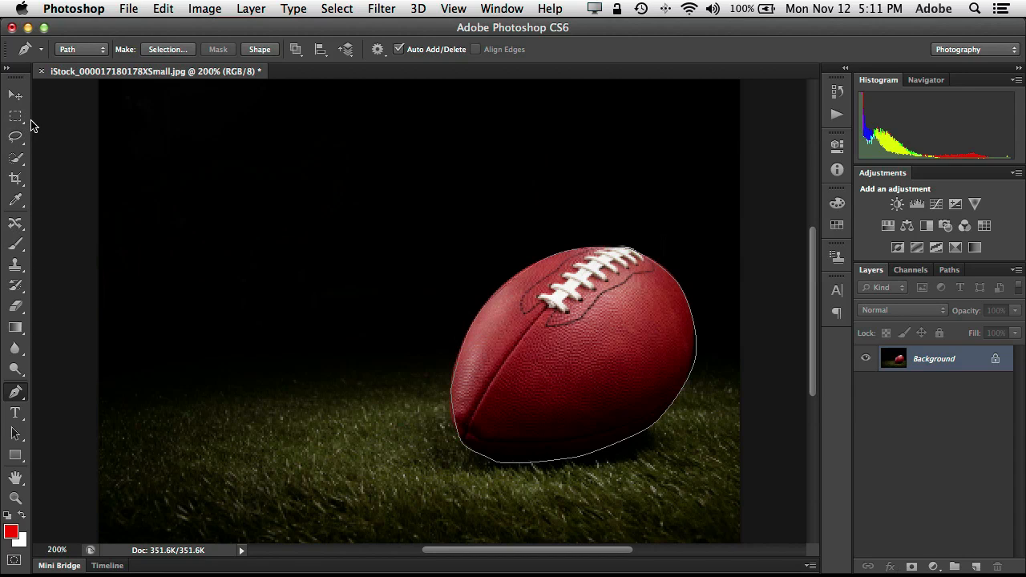
- Refine the football path with the Direct Selection tool, moving anchor points at the lower-left tip and right edge closer to the ball
{"action": "left_click", "coordinate": [21, 402]}
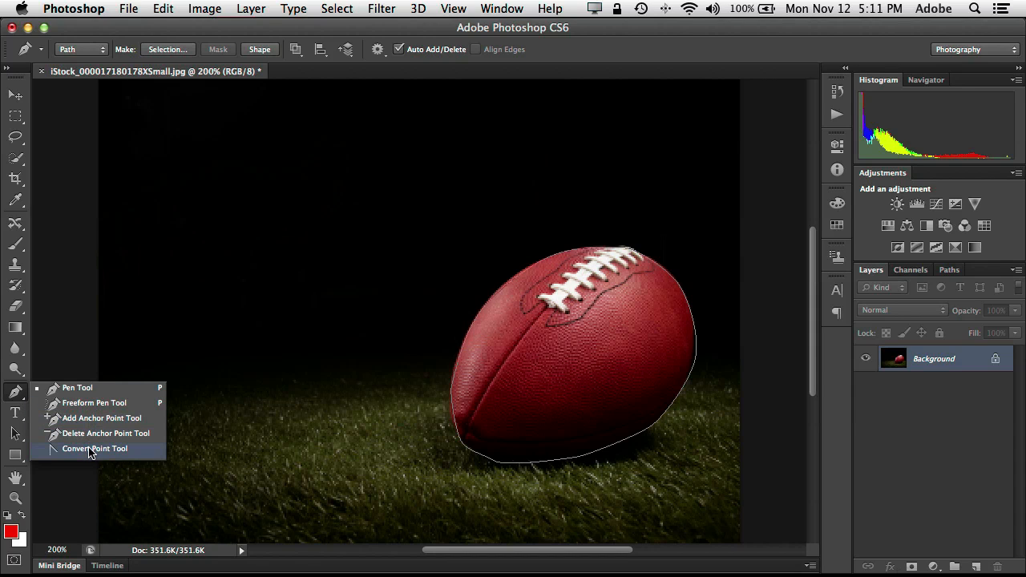
{"action": "left_click", "coordinate": [18, 441]}
{"action": "left_click_drag", "start_coordinate": [18, 440], "coordinate": [71, 448]}
{"action": "left_click", "coordinate": [452, 404]}
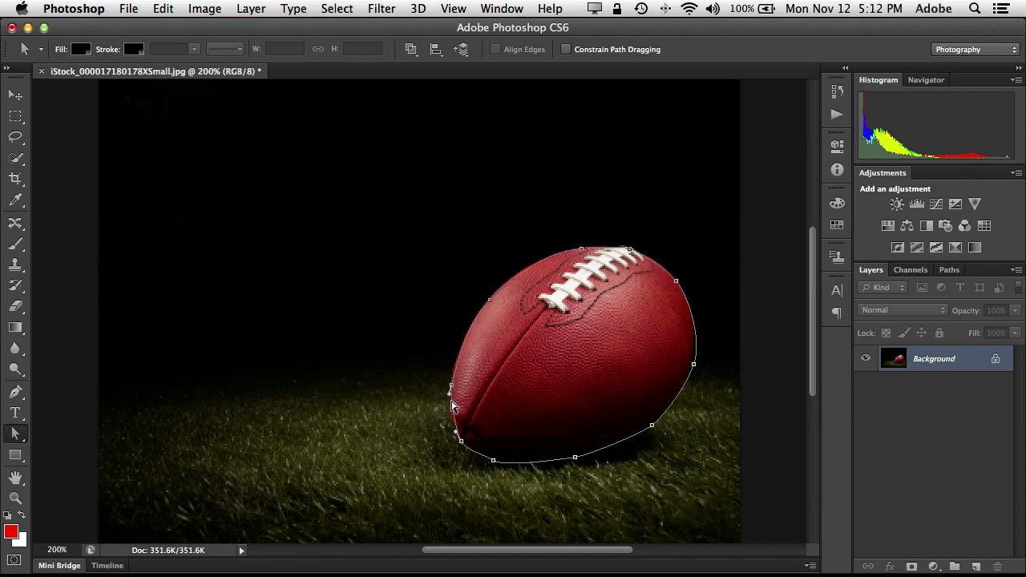
{"action": "left_click", "coordinate": [461, 441]}
{"action": "left_click", "coordinate": [651, 427]}
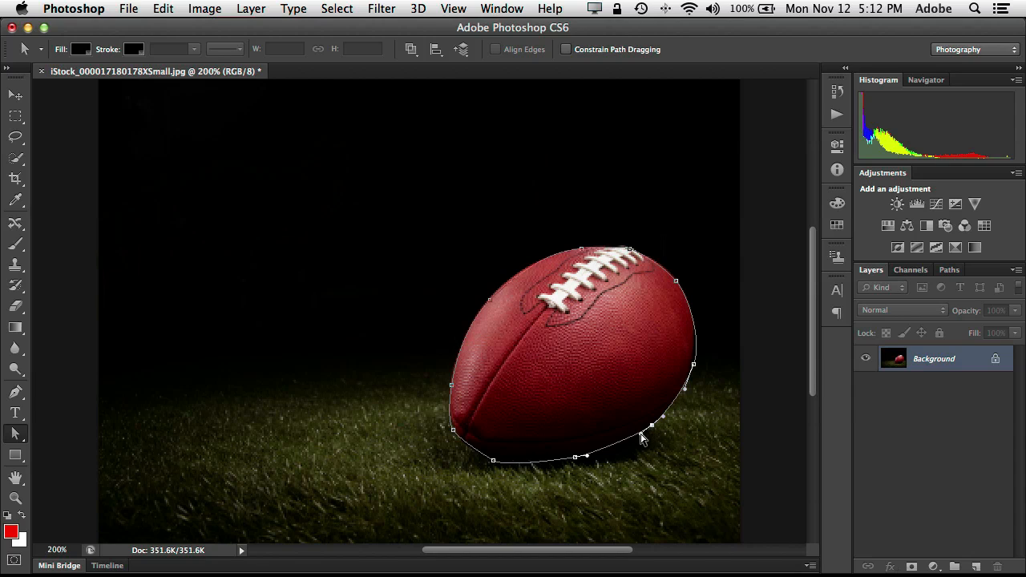
{"action": "left_click", "coordinate": [693, 365]}
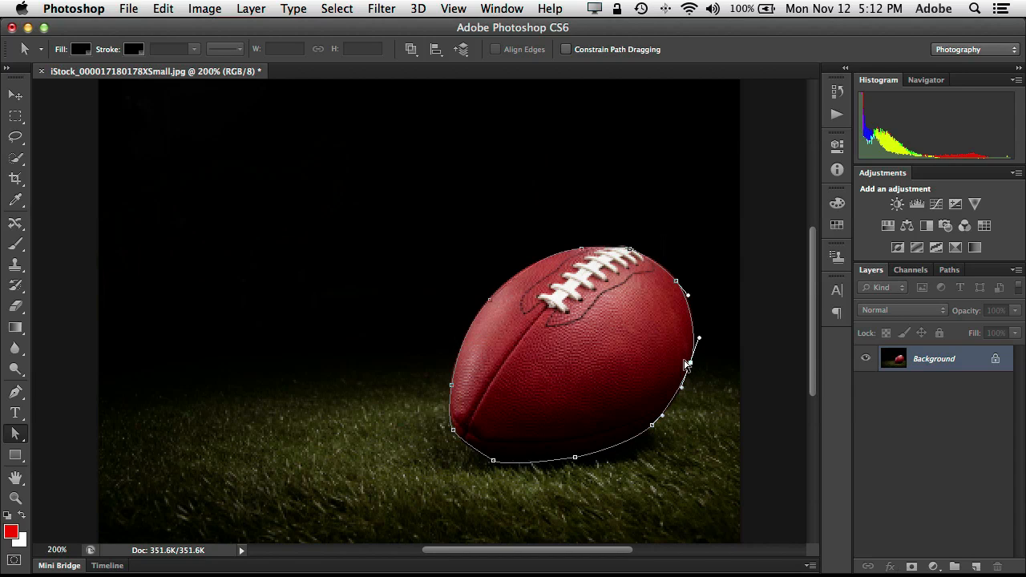
{"action": "left_click", "coordinate": [675, 282]}
- Save the work path under the name football and load it as a selection
{"action": "left_click", "coordinate": [949, 270]}
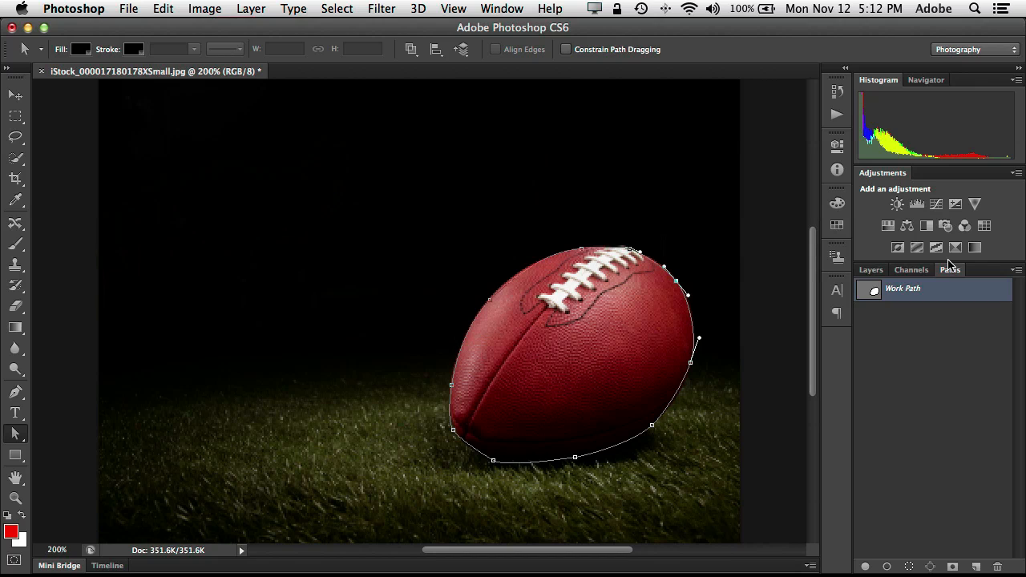
{"action": "left_click", "coordinate": [1015, 270]}
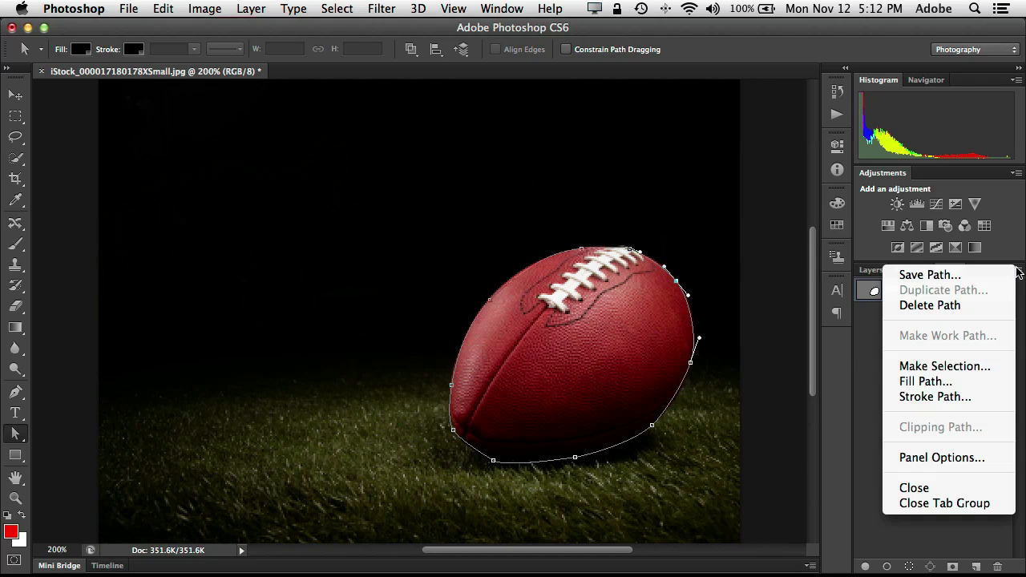
{"action": "left_click", "coordinate": [972, 276]}
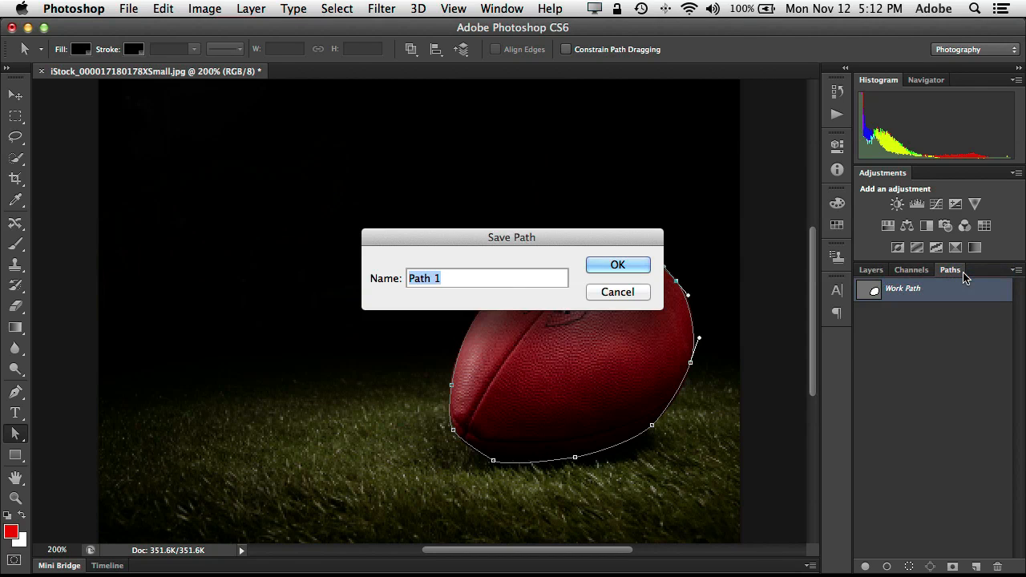
{"action": "type", "text": "football"}
{"action": "key", "text": "Return"}
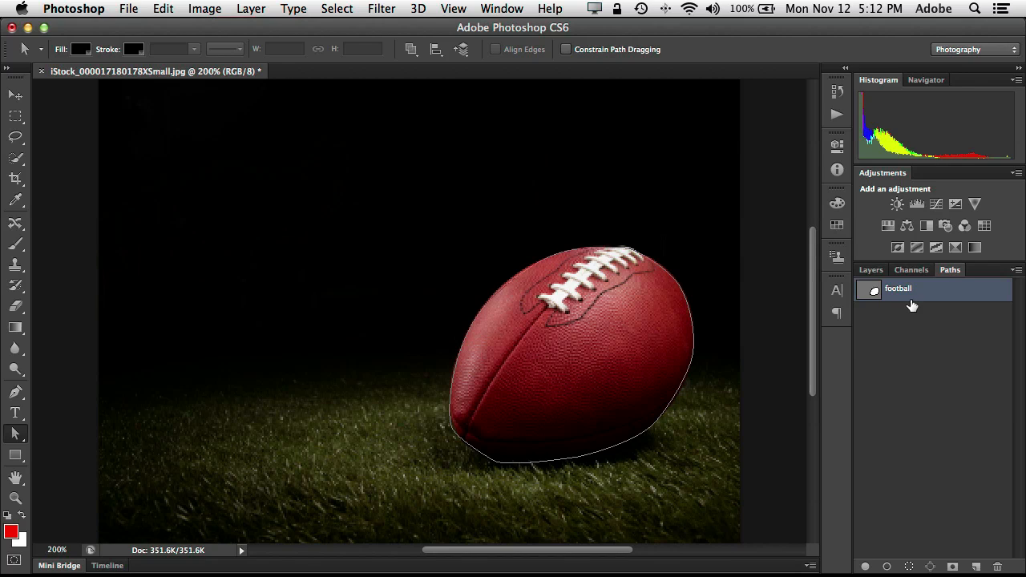
{"action": "left_click_drag", "start_coordinate": [916, 304], "coordinate": [906, 303]}
{"action": "left_click", "coordinate": [905, 292], "text": "super"}
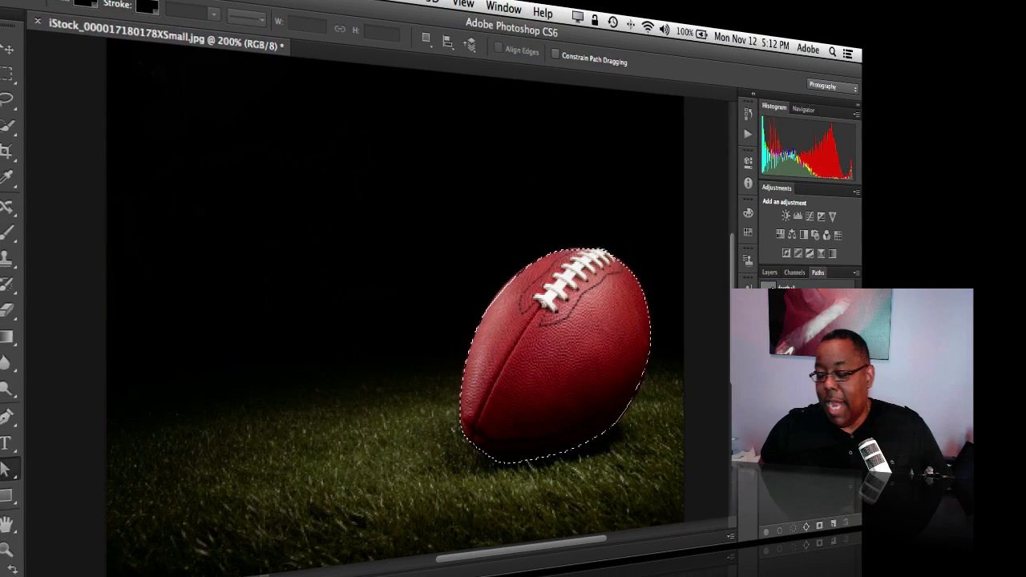